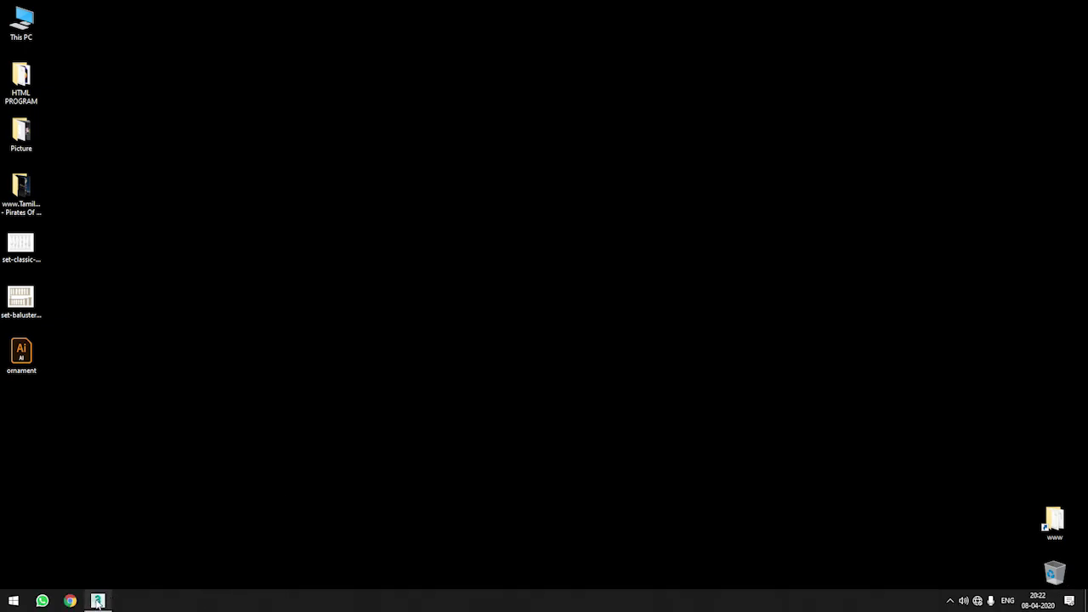
Restore the Autodesk 3ds Max 2020 window from the taskbar so it fills the screen
{"action": "left_click", "coordinate": [98, 601]}
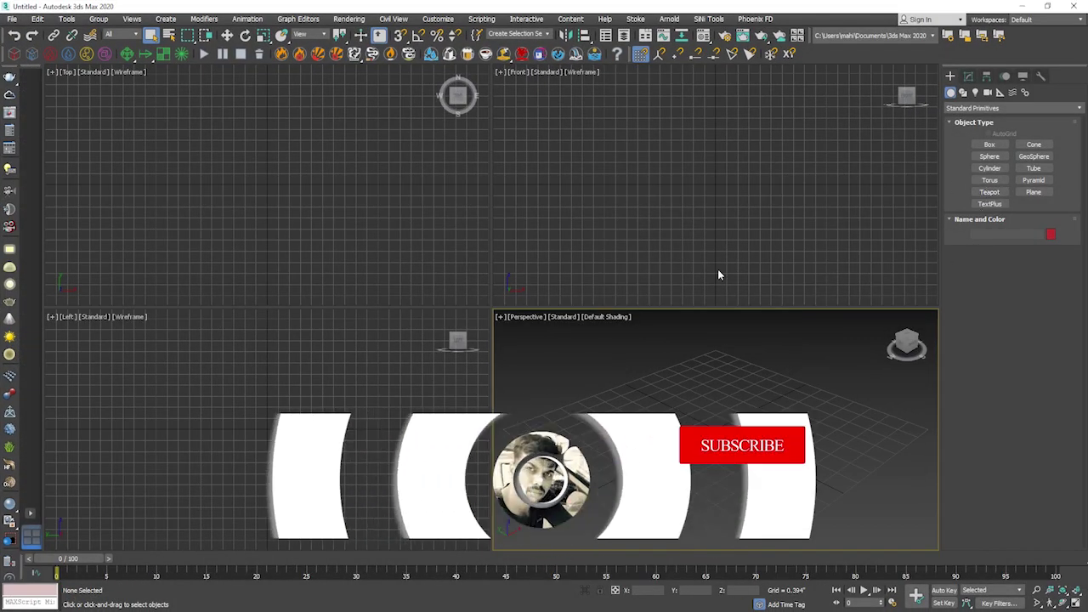
Switch Create > Geometry to AEC Extended and pick Banyan tree in the Foliage tool
{"action": "left_click", "coordinate": [975, 110]}
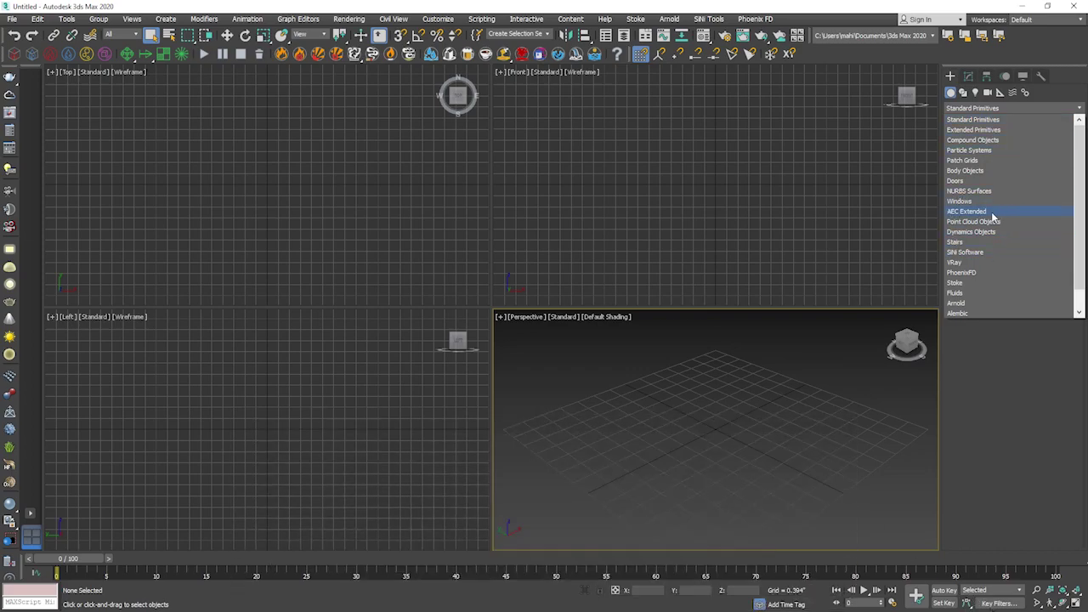
{"action": "left_click", "coordinate": [992, 212]}
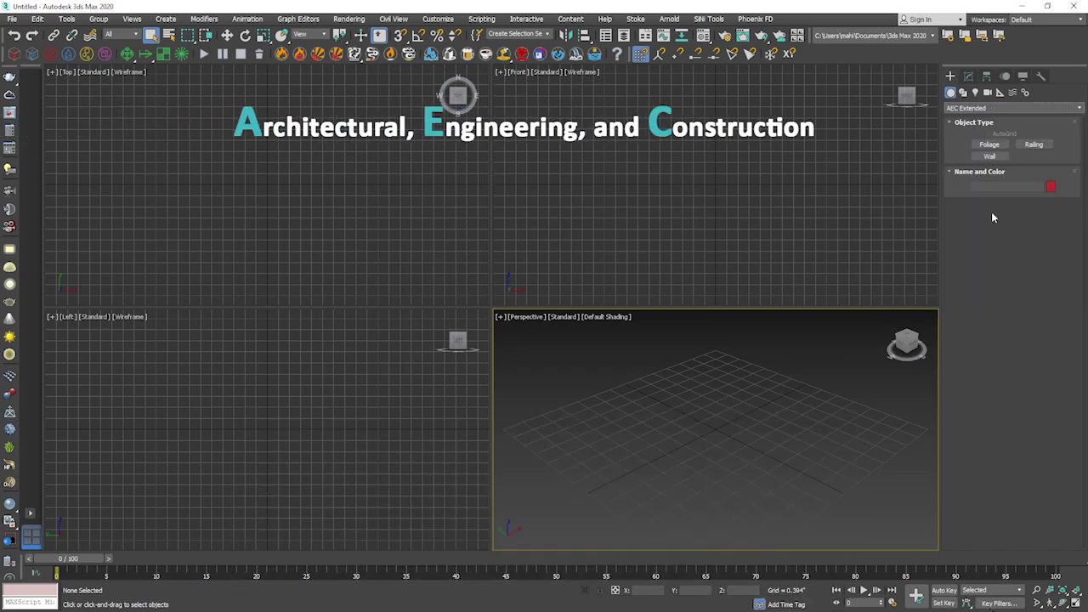
{"action": "left_click", "coordinate": [997, 146]}
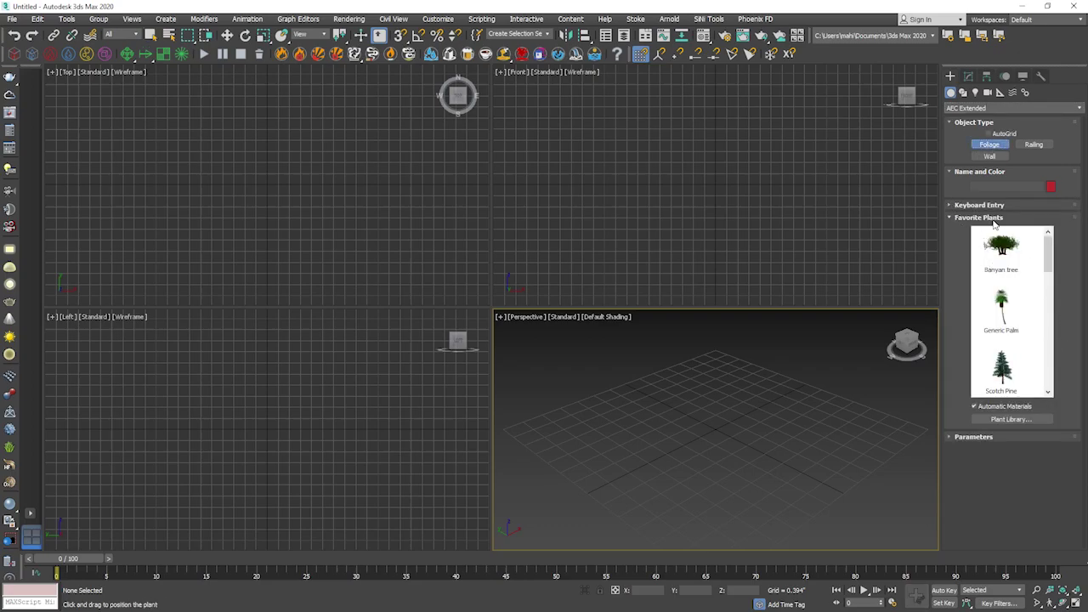
{"action": "scroll", "coordinate": [1017, 367], "scroll_direction": "down", "scroll_amount": 3}
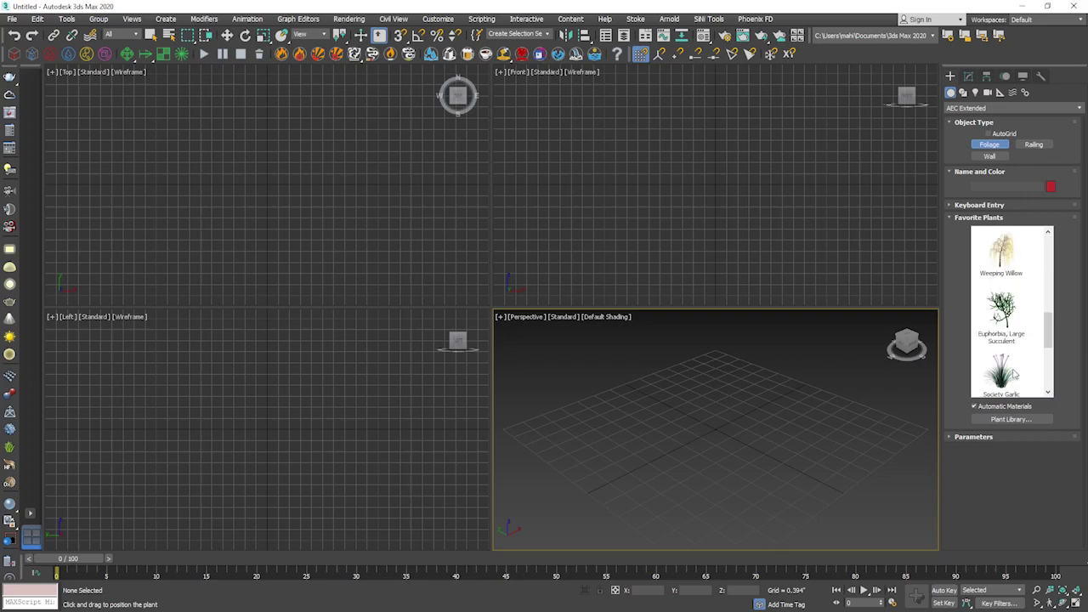
{"action": "scroll", "coordinate": [1017, 368], "scroll_direction": "down", "scroll_amount": 3}
{"action": "scroll", "coordinate": [1011, 367], "scroll_direction": "up", "scroll_amount": 2}
{"action": "scroll", "coordinate": [1012, 368], "scroll_direction": "up", "scroll_amount": 2}
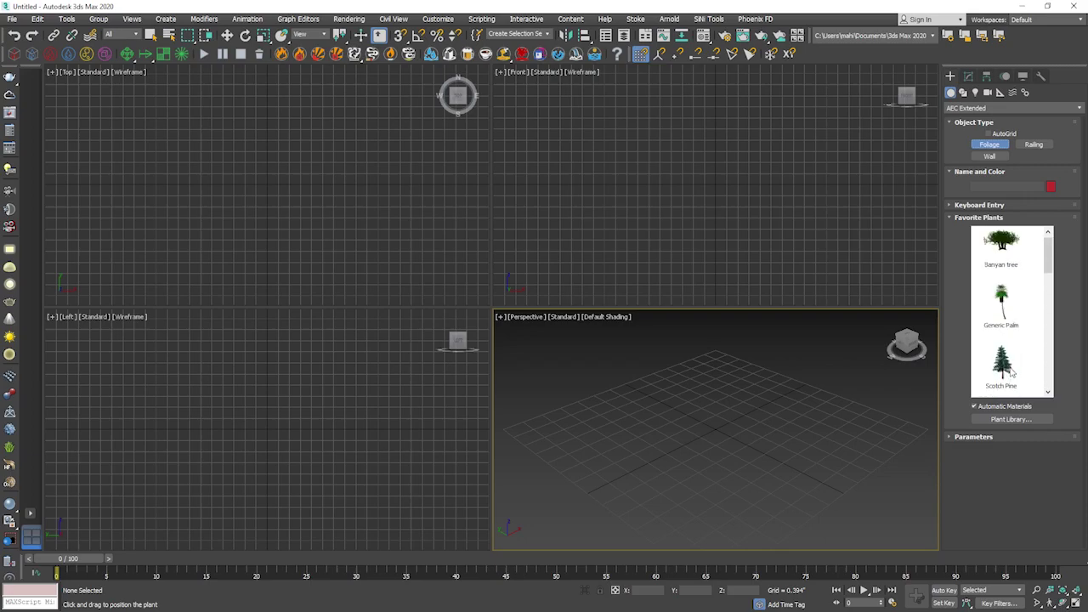
{"action": "scroll", "coordinate": [1012, 368], "scroll_direction": "up", "scroll_amount": 2}
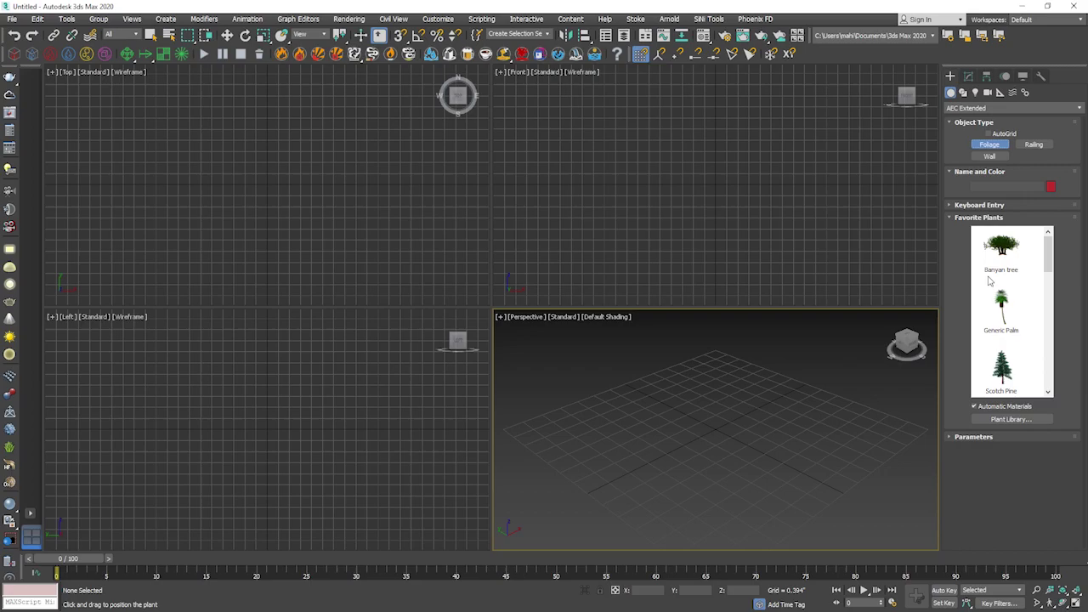
{"action": "left_click", "coordinate": [1001, 252]}
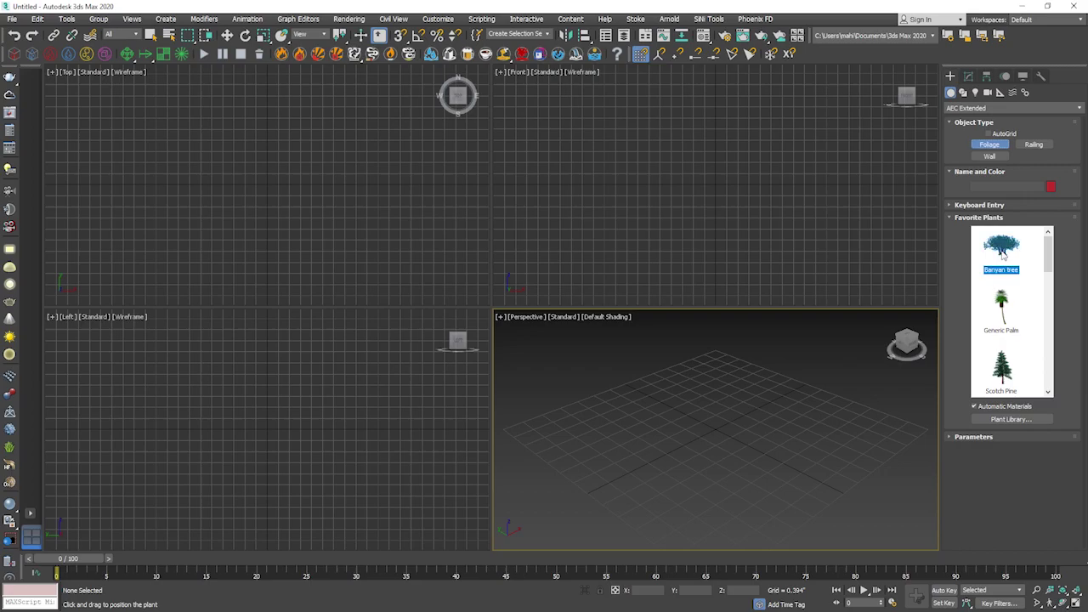
Place a Banyan tree in the Perspective viewport and maximize that viewport
{"action": "left_click", "coordinate": [624, 474]}
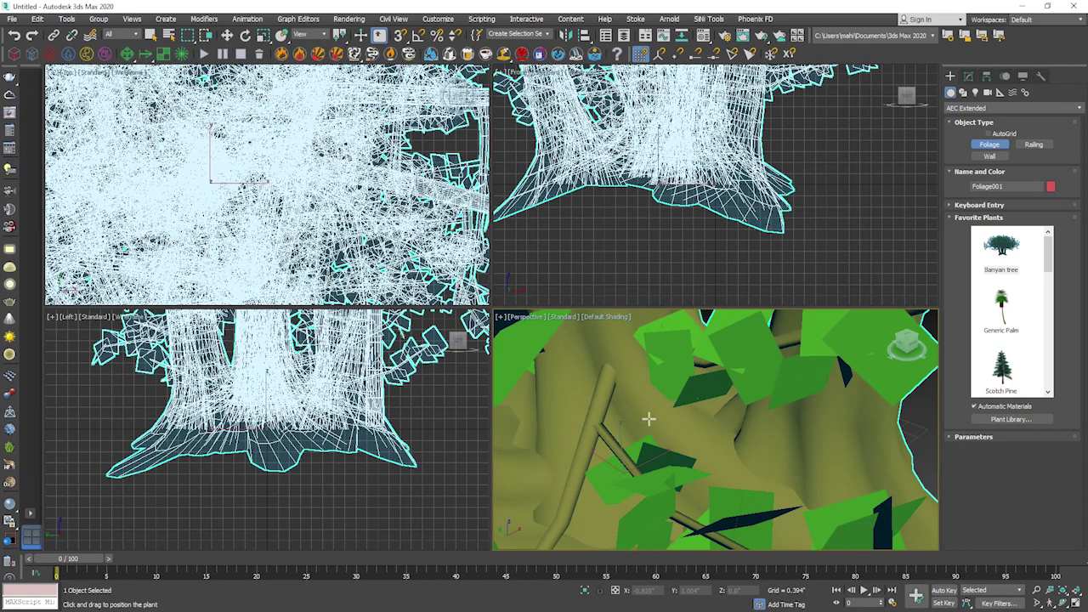
{"action": "scroll", "coordinate": [648, 421], "scroll_direction": "down", "scroll_amount": 4}
{"action": "scroll", "coordinate": [648, 425], "scroll_direction": "down", "scroll_amount": 3}
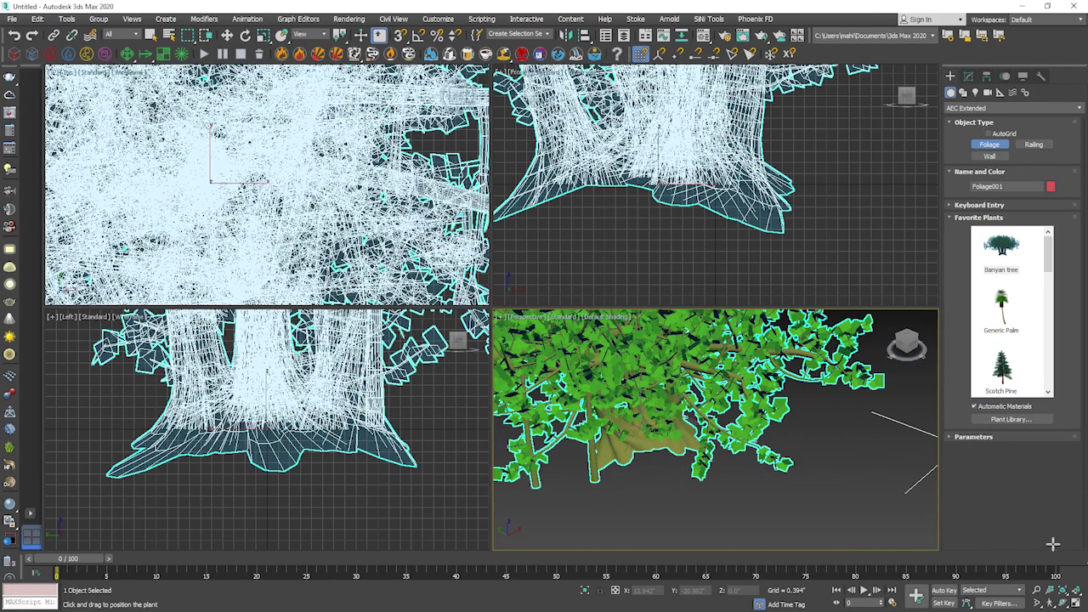
{"action": "left_click", "coordinate": [1076, 602]}
{"action": "scroll", "coordinate": [541, 434], "scroll_direction": "down", "scroll_amount": 3}
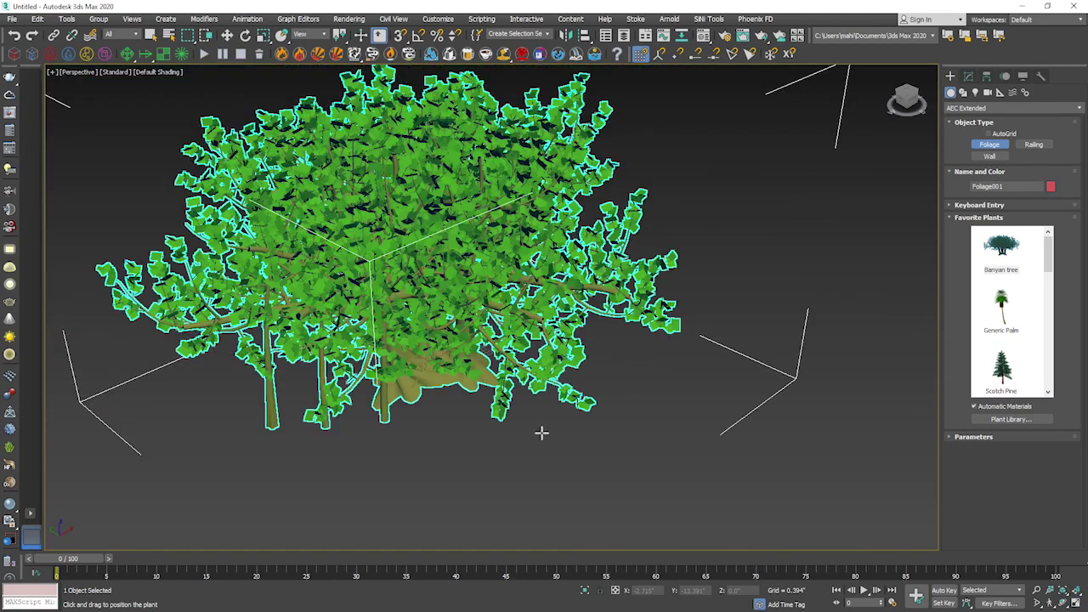
Orbit around the tree, reselect it and show its Foliage parameters in the Modify panel
{"action": "left_click", "coordinate": [227, 35]}
{"action": "mouse_move", "coordinate": [450, 332]}
{"action": "middle_mouse_down", "text": "alt"}
{"action": "mouse_move", "coordinate": [529, 382]}
{"action": "mouse_move", "coordinate": [492, 336]}
{"action": "mouse_move", "coordinate": [584, 340]}
{"action": "mouse_move", "coordinate": [690, 367]}
{"action": "mouse_move", "coordinate": [871, 358]}
{"action": "mouse_move", "coordinate": [687, 441]}
{"action": "middle_mouse_up", "text": "alt"}
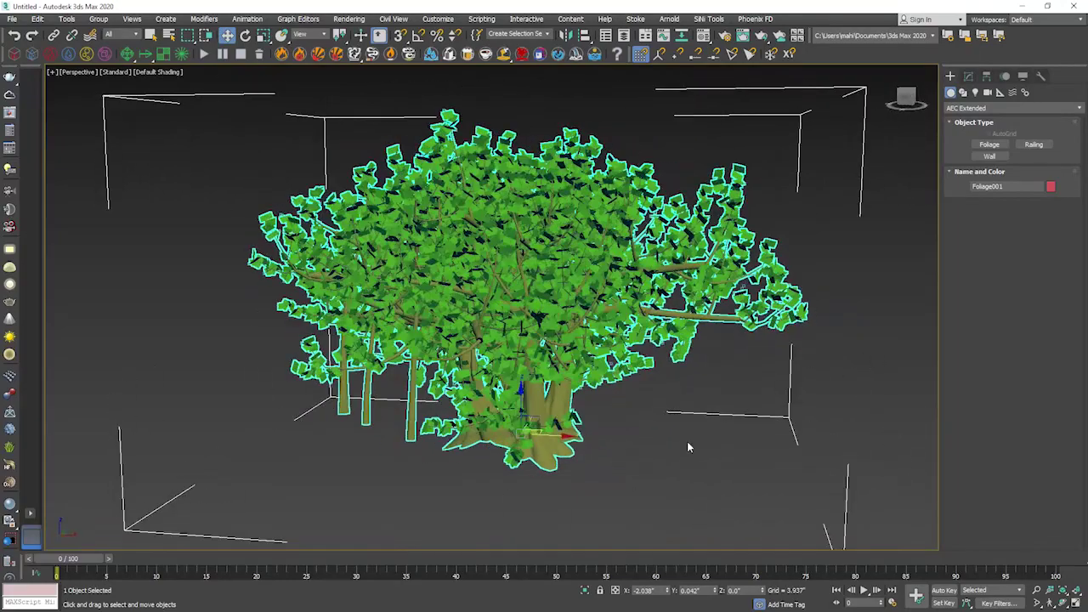
{"action": "left_click", "coordinate": [687, 441]}
{"action": "mouse_move", "coordinate": [576, 281]}
{"action": "middle_mouse_down", "text": "alt"}
{"action": "mouse_move", "coordinate": [595, 357]}
{"action": "mouse_move", "coordinate": [620, 306]}
{"action": "mouse_move", "coordinate": [645, 317]}
{"action": "mouse_move", "coordinate": [620, 340]}
{"action": "mouse_move", "coordinate": [515, 364]}
{"action": "mouse_move", "coordinate": [658, 326]}
{"action": "middle_mouse_up", "text": "alt"}
{"action": "left_click", "coordinate": [645, 317]}
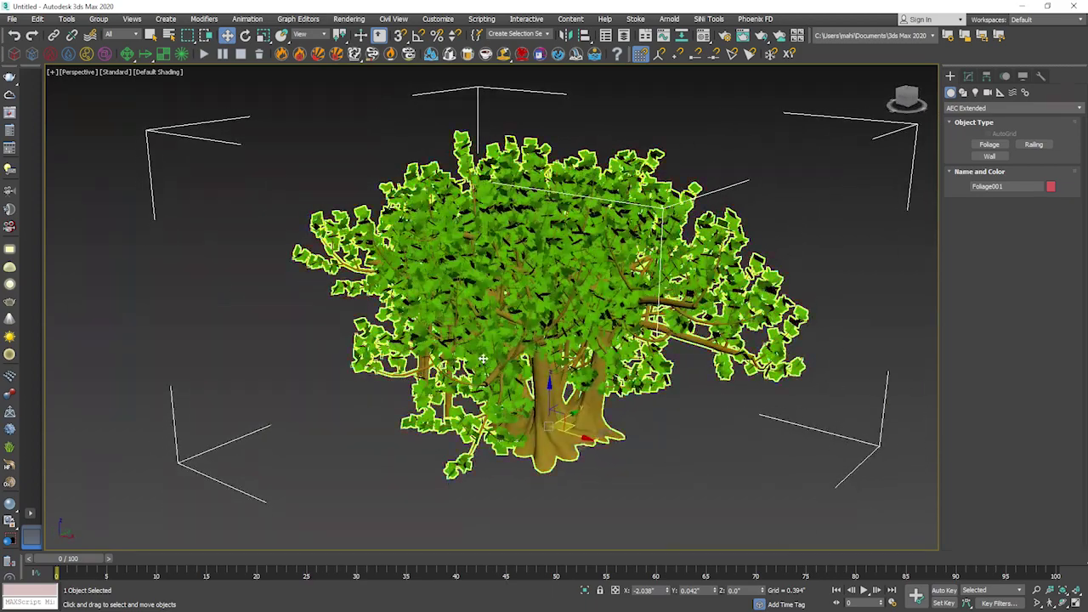
{"action": "left_click", "coordinate": [969, 77]}
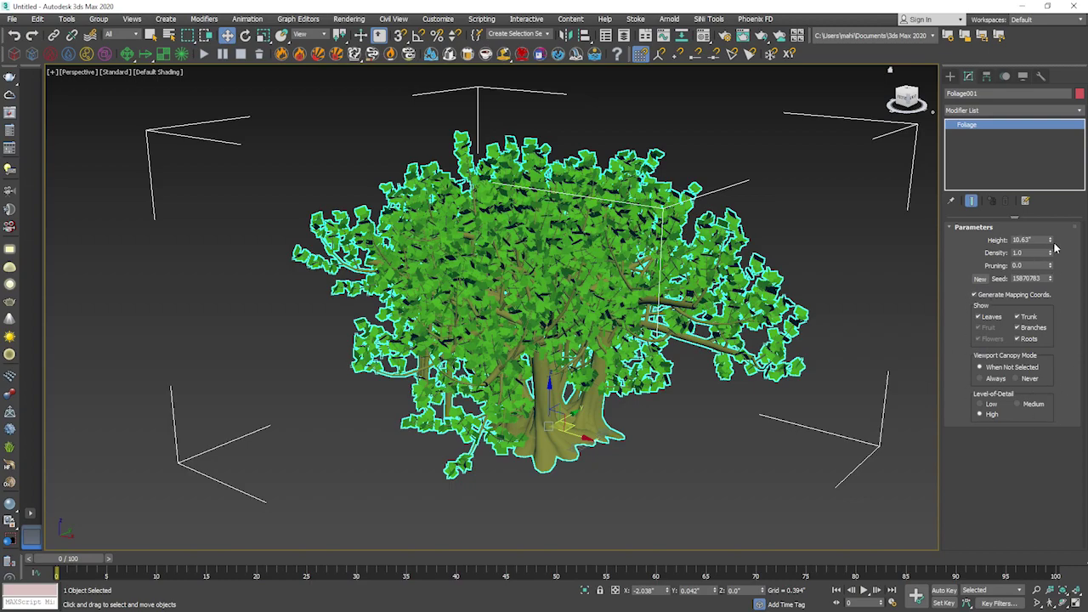
Set the Banyan tree's Height to 6
{"action": "left_click_drag", "start_coordinate": [1051, 242], "coordinate": [1057, 285]}
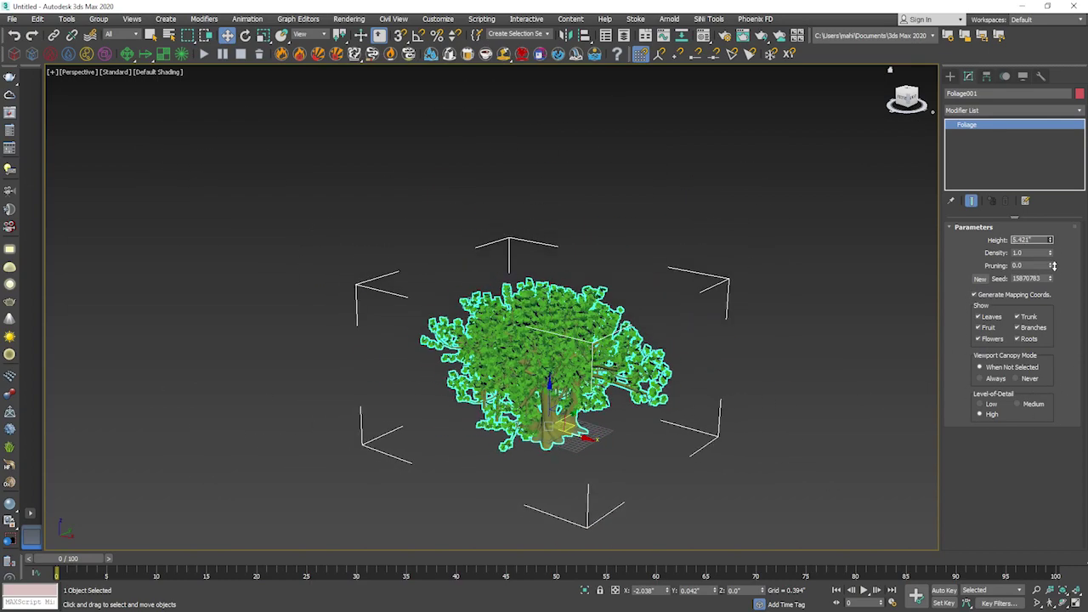
{"action": "left_click_drag", "start_coordinate": [1058, 286], "coordinate": [1057, 290]}
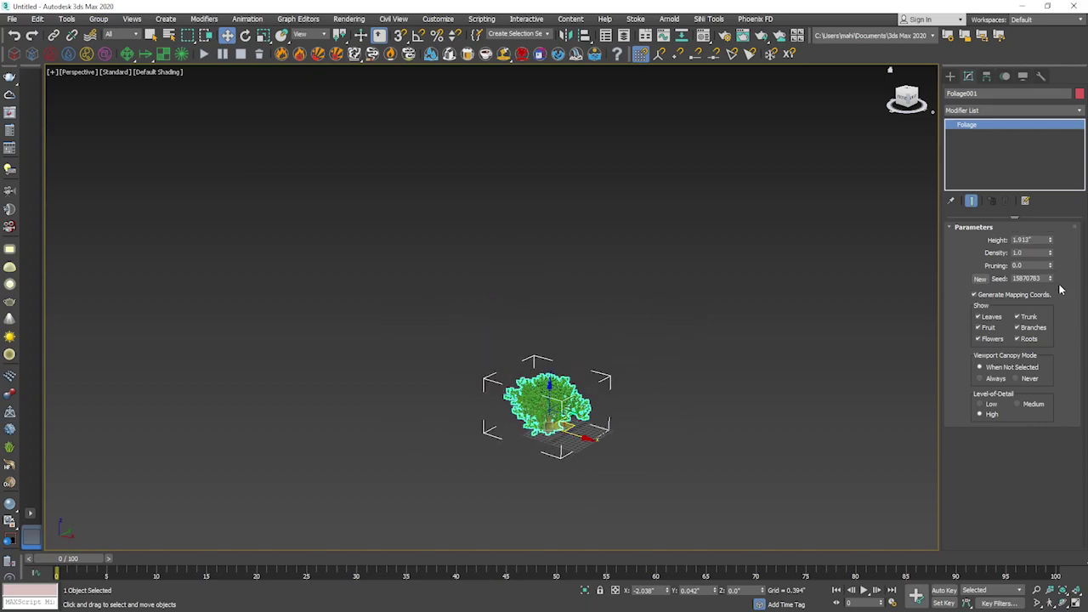
{"action": "scroll", "coordinate": [607, 398], "scroll_direction": "up", "scroll_amount": 5}
{"action": "middle_click_drag", "start_coordinate": [596, 398], "coordinate": [697, 400], "text": "alt"}
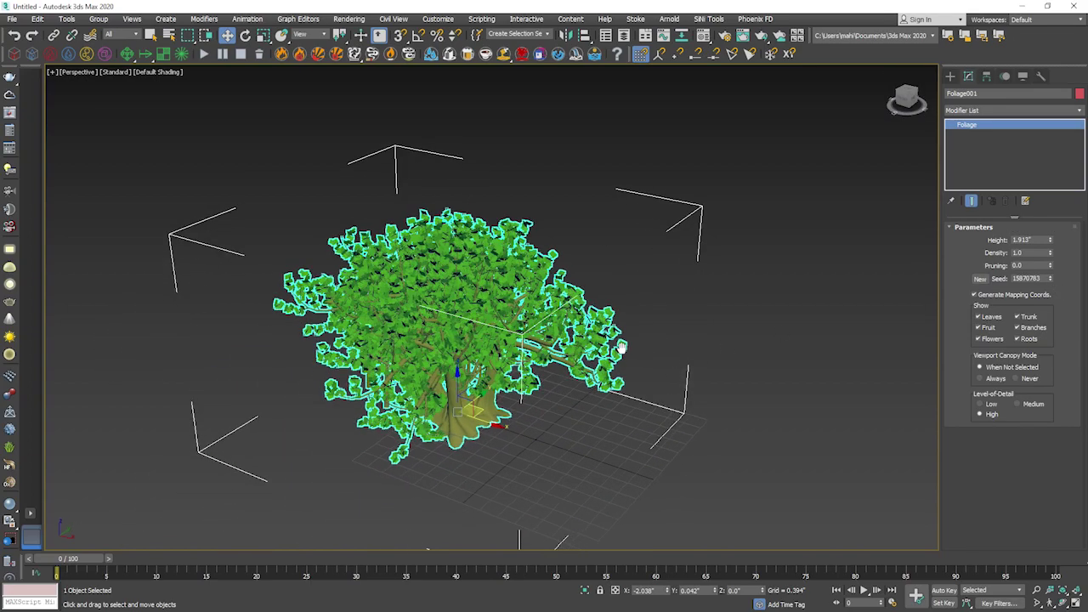
{"action": "double_click", "coordinate": [1030, 240]}
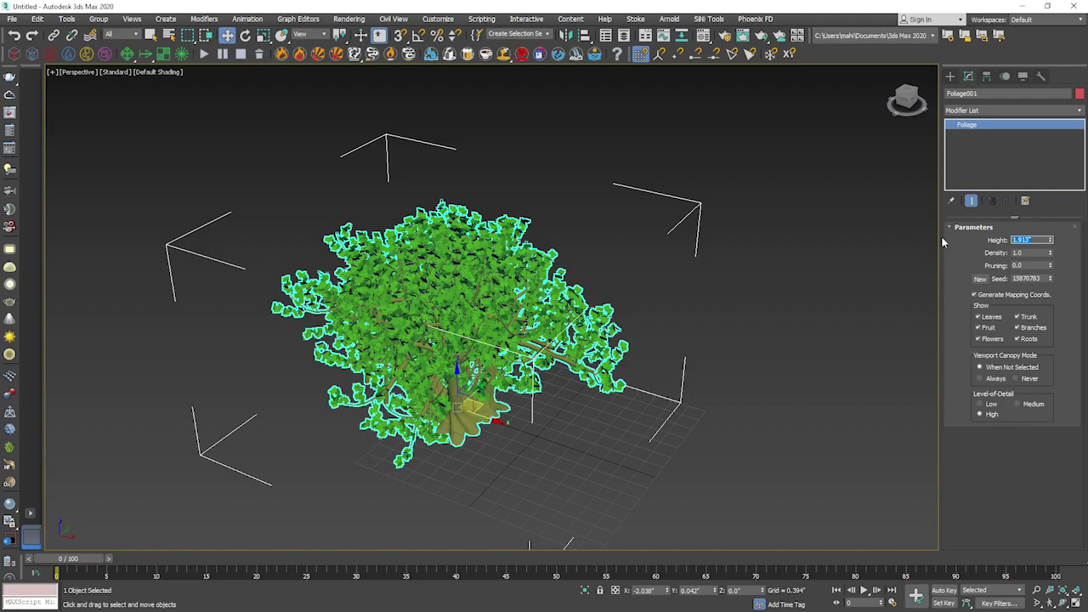
{"action": "type", "text": "6"}
{"action": "key", "text": "Return"}
Test leaf Density, set Pruning to 0.6 and vary the Seed to reshape the canopy
{"action": "scroll", "coordinate": [491, 482], "scroll_direction": "down", "scroll_amount": 8}
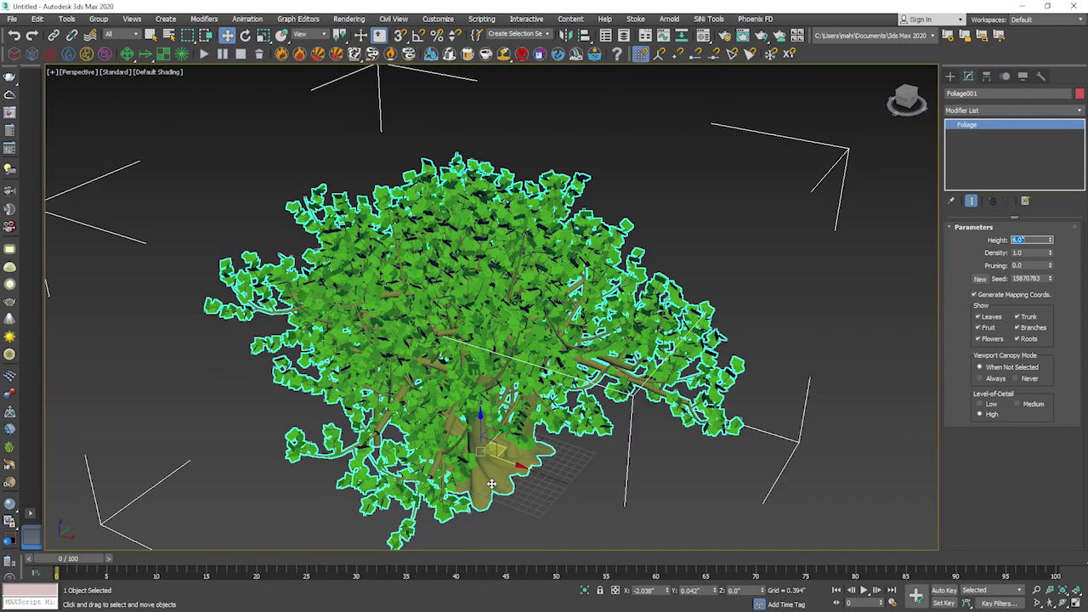
{"action": "middle_click_drag", "start_coordinate": [583, 457], "coordinate": [544, 459], "text": "alt"}
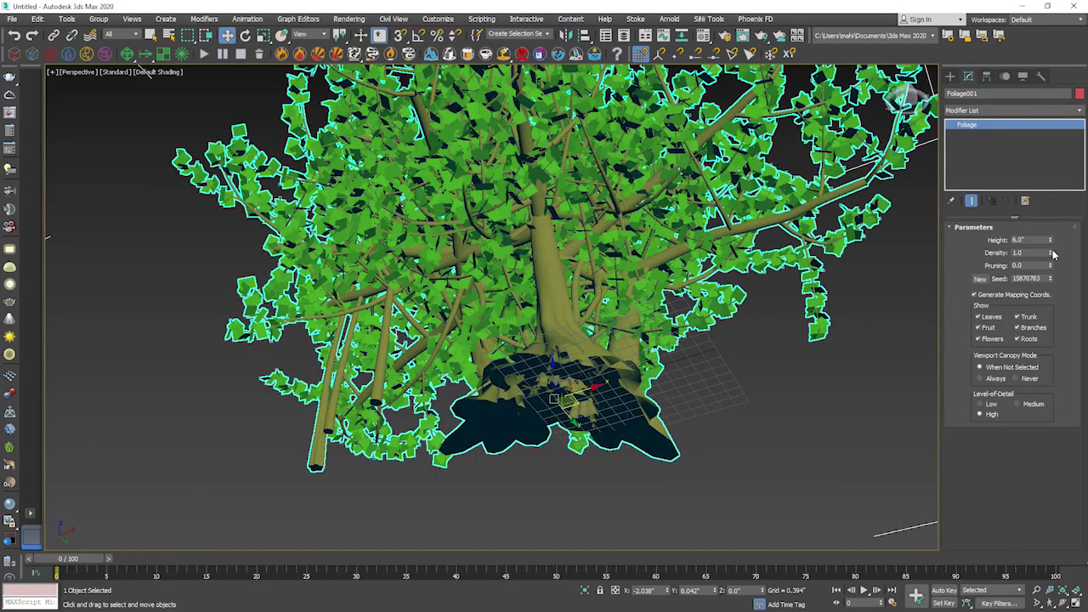
{"action": "left_click_drag", "start_coordinate": [1051, 247], "coordinate": [1051, 277]}
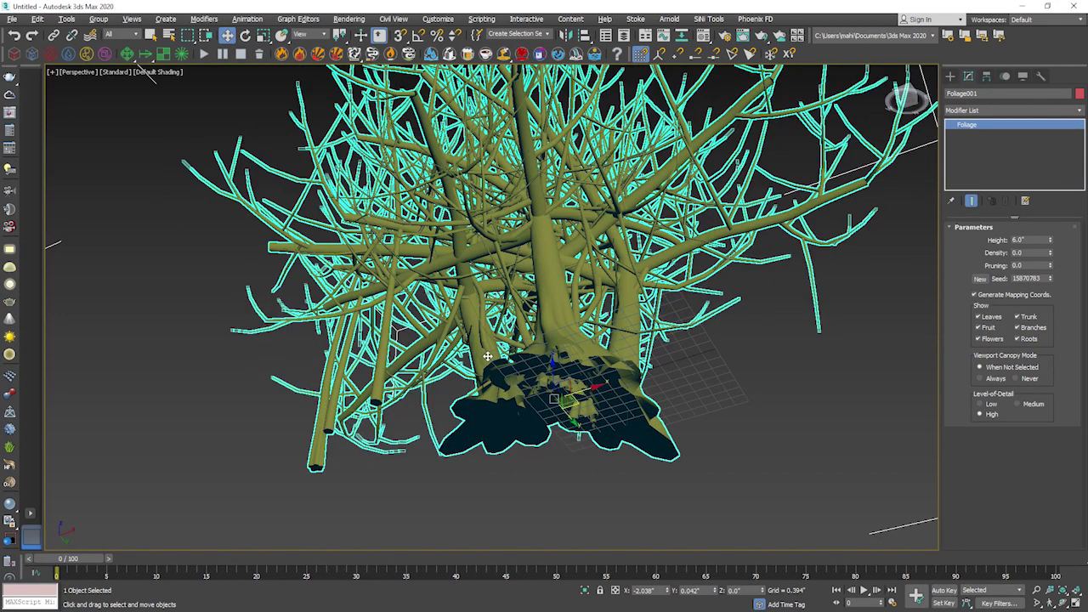
{"action": "middle_click_drag", "start_coordinate": [544, 459], "coordinate": [520, 462], "text": "alt"}
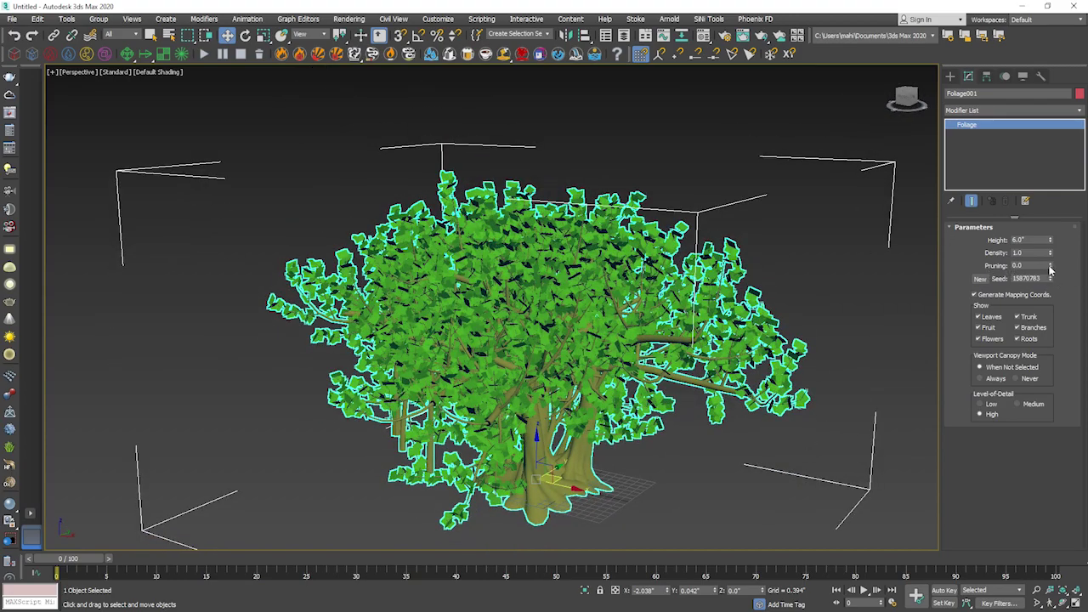
{"action": "left_click_drag", "start_coordinate": [1051, 270], "coordinate": [1057, 263]}
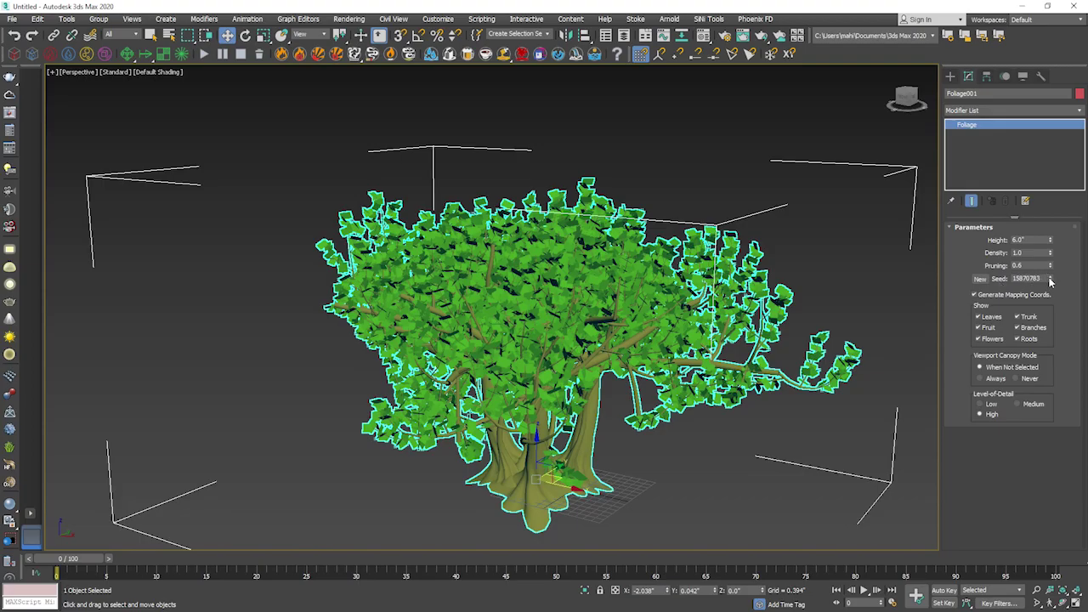
{"action": "left_click_drag", "start_coordinate": [1050, 281], "coordinate": [1051, 285]}
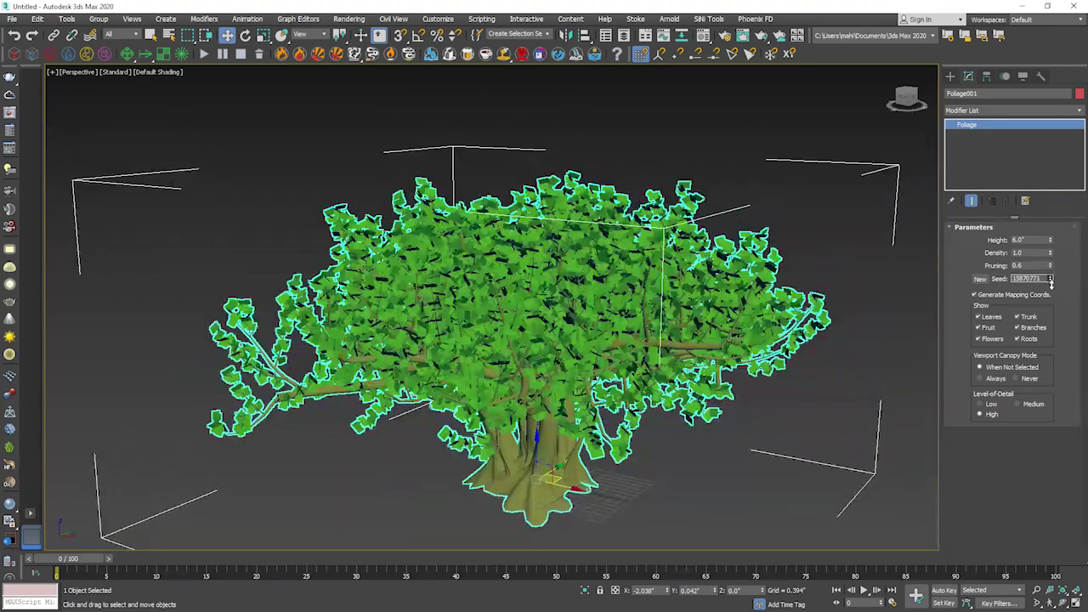
Generate new random seeds until the tree uses seed 2935655
{"action": "left_click", "coordinate": [980, 278]}
{"action": "left_click", "coordinate": [981, 279]}
{"action": "left_click", "coordinate": [980, 279]}
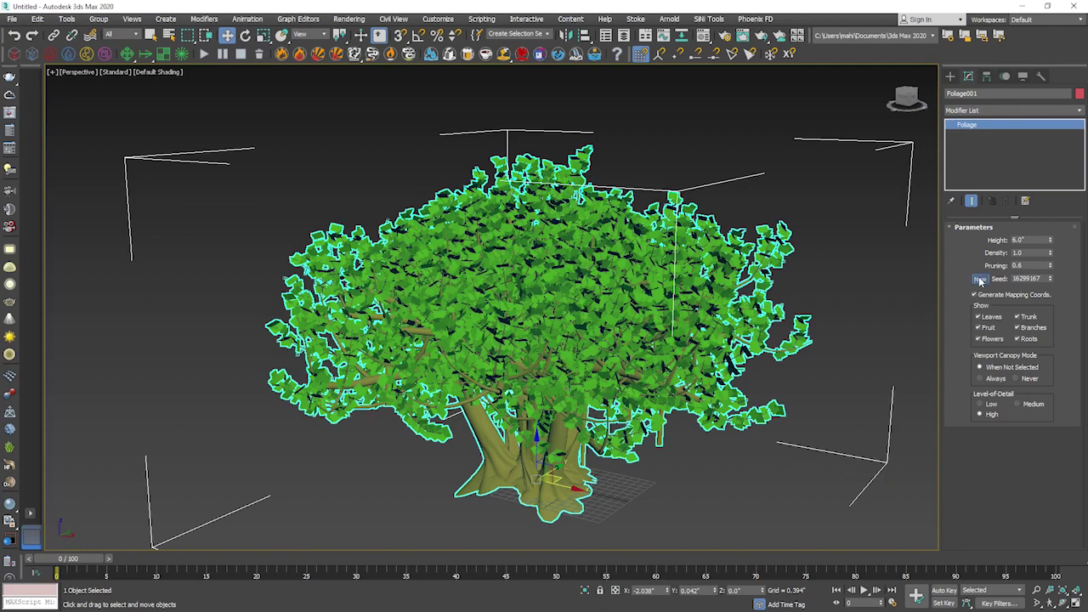
{"action": "left_click", "coordinate": [980, 279]}
{"action": "left_click", "coordinate": [980, 279]}
{"action": "left_click", "coordinate": [980, 278]}
{"action": "left_click", "coordinate": [980, 278]}
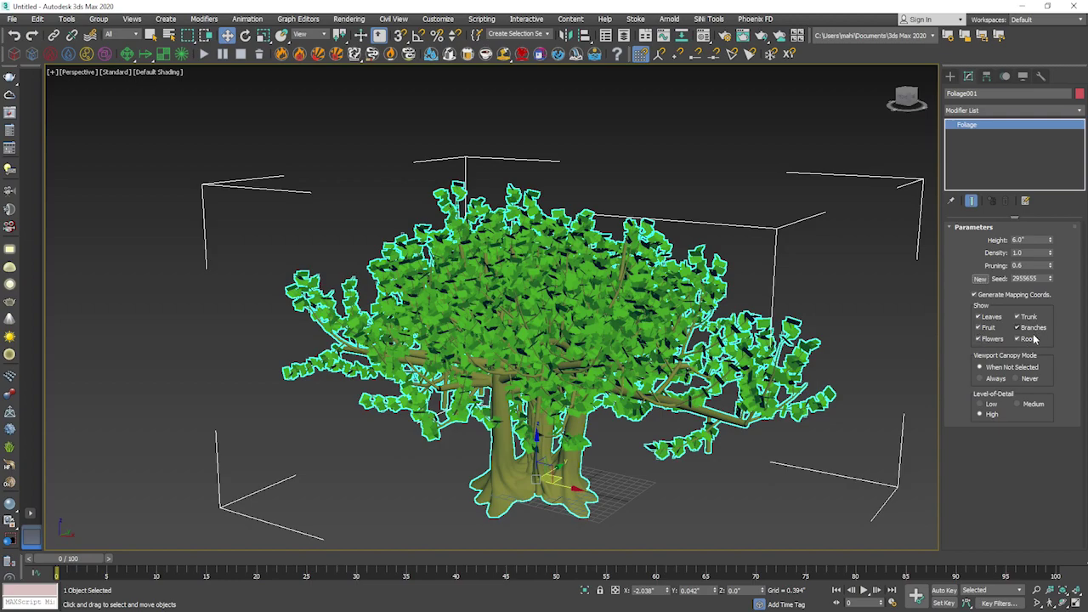
Turn off the leaves, branches, trunk and other parts in the Show group
{"action": "left_click", "coordinate": [986, 317]}
{"action": "left_click", "coordinate": [984, 327]}
{"action": "left_click", "coordinate": [986, 338]}
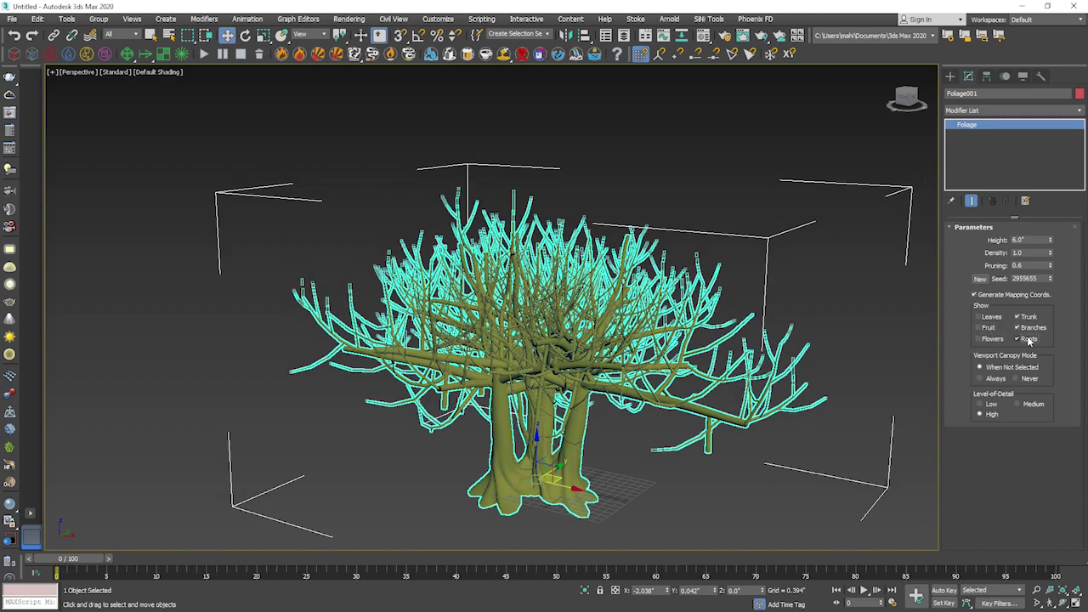
{"action": "left_click", "coordinate": [1025, 338]}
{"action": "left_click", "coordinate": [1030, 327]}
{"action": "left_click", "coordinate": [1029, 318]}
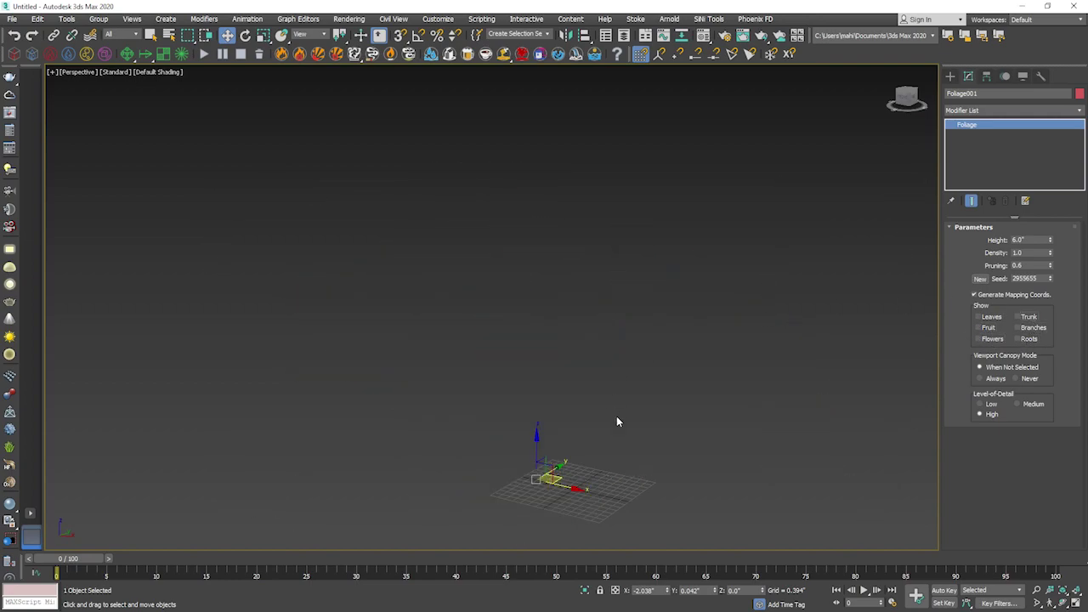
Turn the trunk, branches, roots, leaves and fruit back on for a fully leafy tree
{"action": "left_click", "coordinate": [1017, 317]}
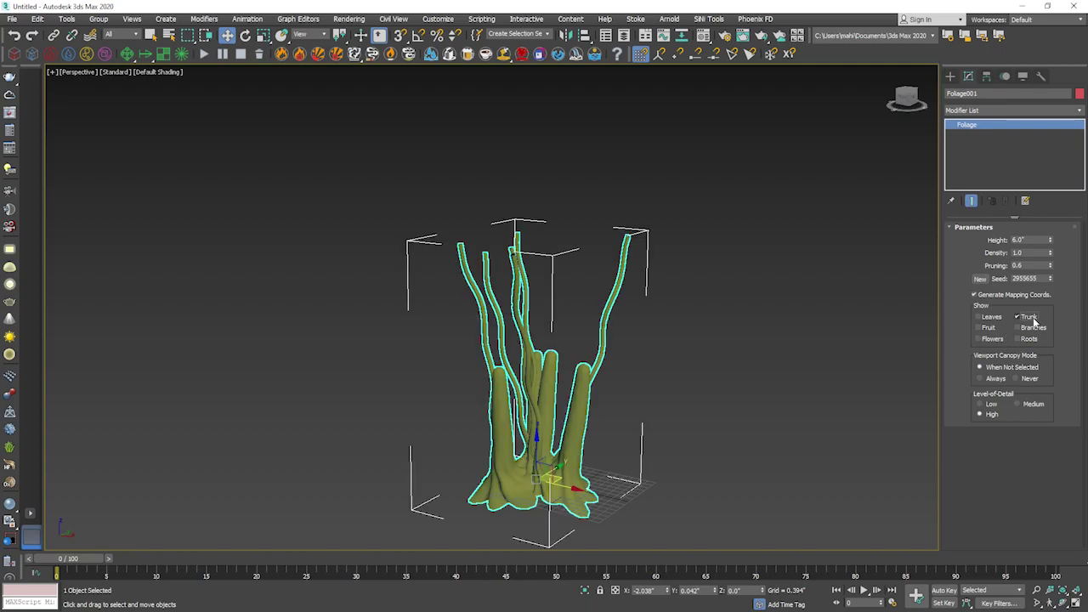
{"action": "left_click", "coordinate": [1024, 328]}
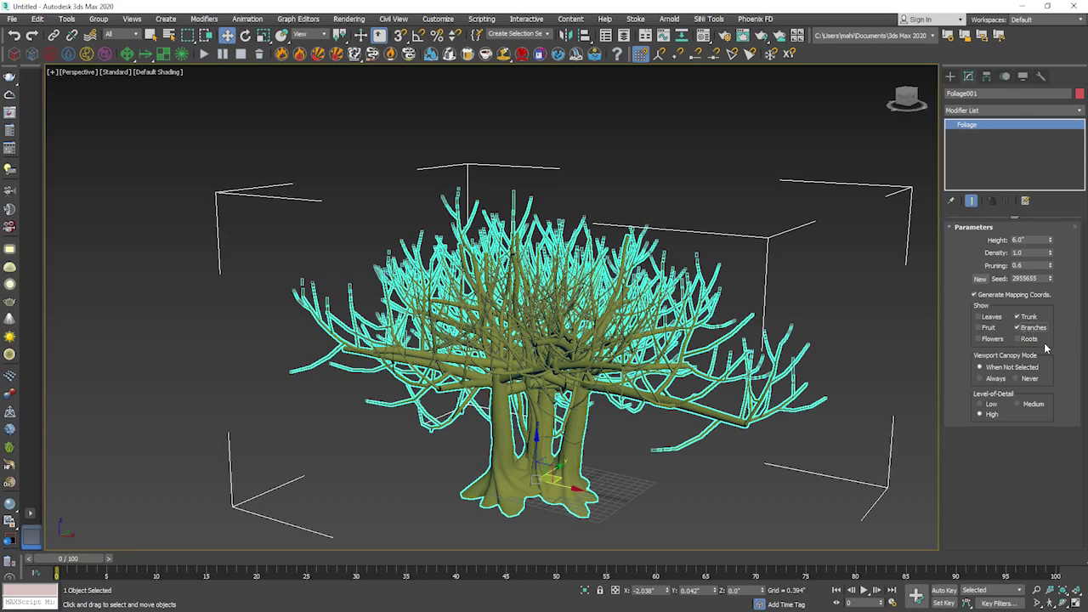
{"action": "left_click", "coordinate": [1024, 340]}
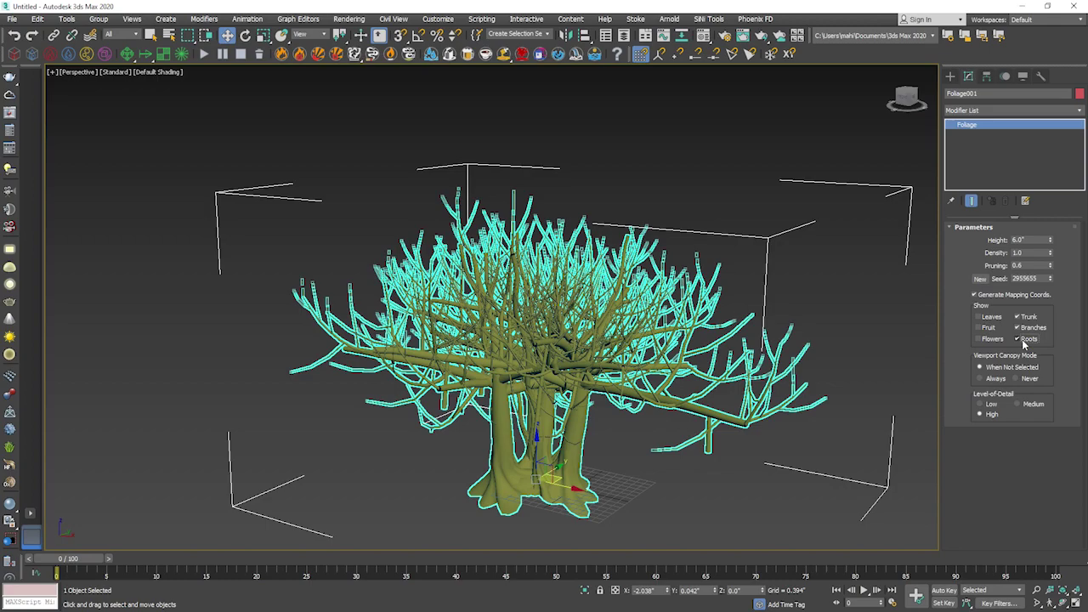
{"action": "left_click", "coordinate": [979, 329]}
{"action": "left_click", "coordinate": [979, 317]}
{"action": "middle_click_drag", "start_coordinate": [595, 408], "coordinate": [563, 414], "text": "alt"}
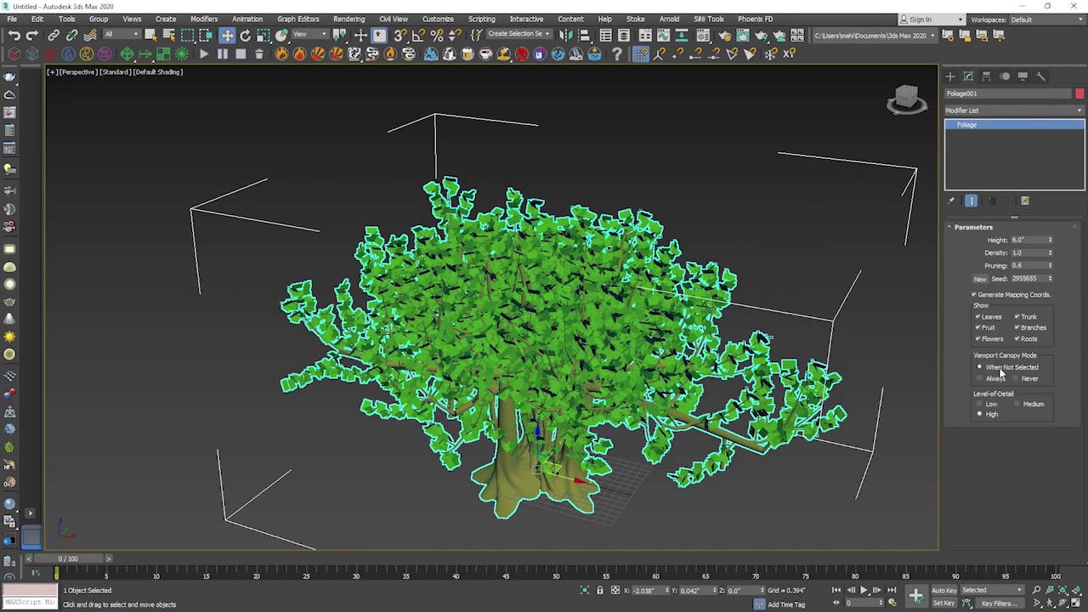
Try Canopy Mode Always, then set it to Never to show the full tree
{"action": "left_click", "coordinate": [989, 379]}
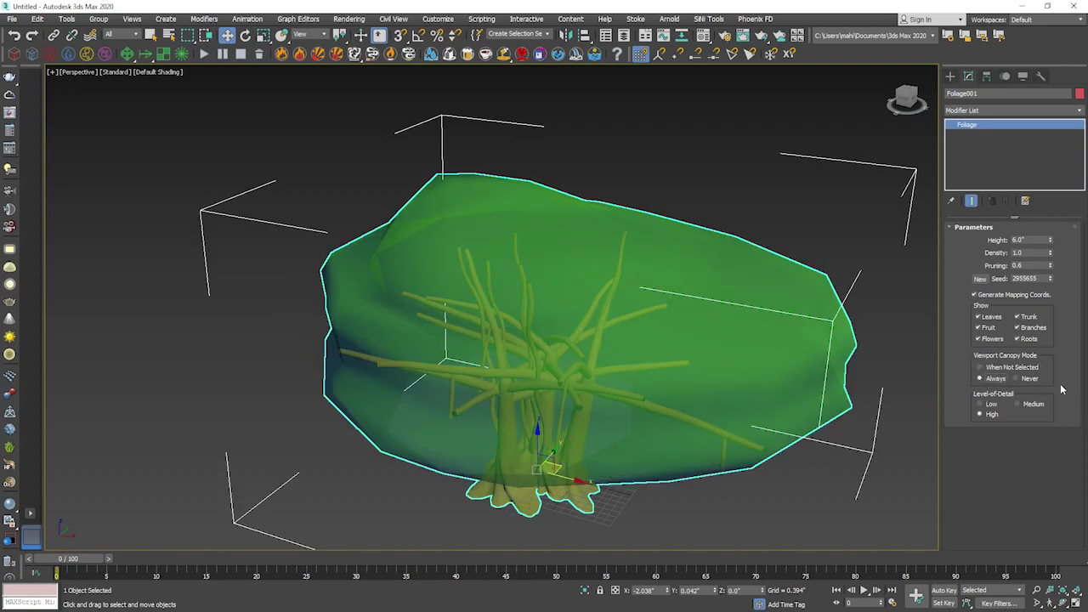
{"action": "left_click", "coordinate": [1032, 379]}
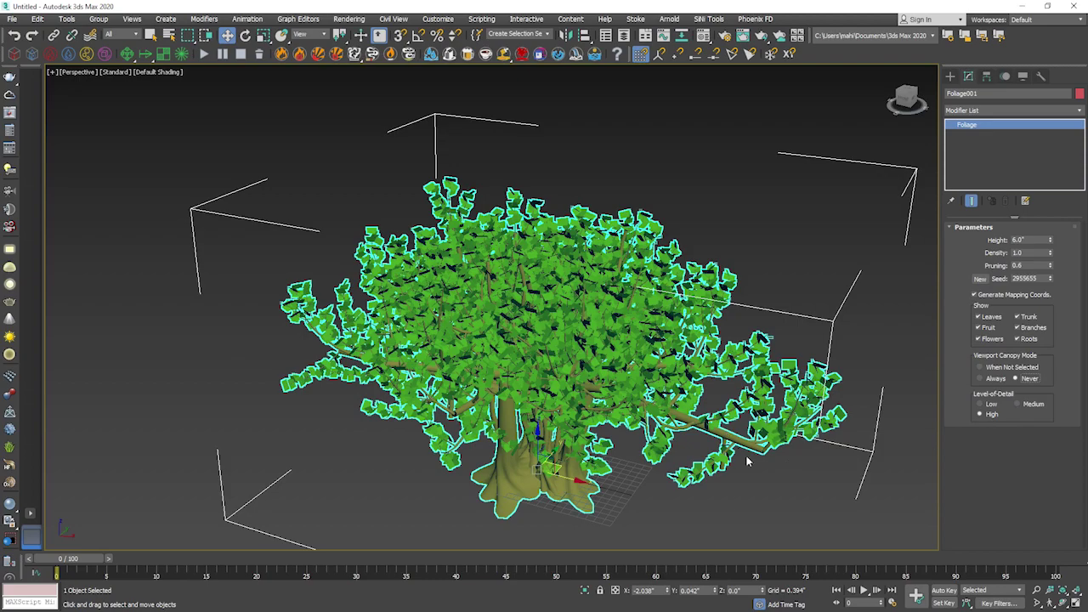
{"action": "left_click", "coordinate": [903, 488]}
{"action": "middle_click_drag", "start_coordinate": [853, 354], "coordinate": [753, 328], "text": "alt"}
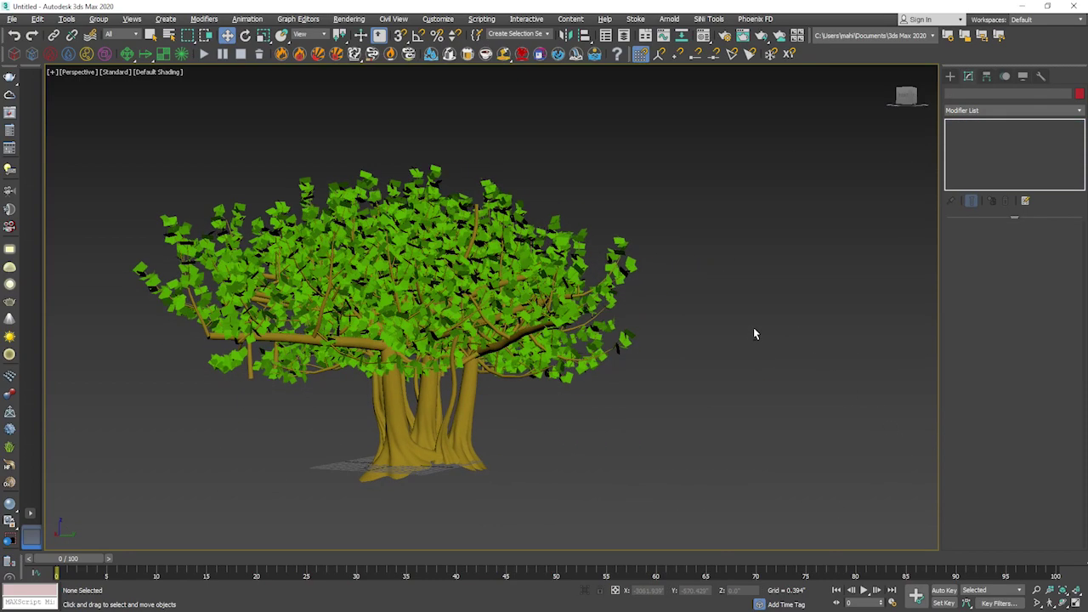
{"action": "scroll", "coordinate": [675, 400], "scroll_direction": "down", "scroll_amount": 5}
{"action": "scroll", "coordinate": [743, 396], "scroll_direction": "up", "scroll_amount": 5}
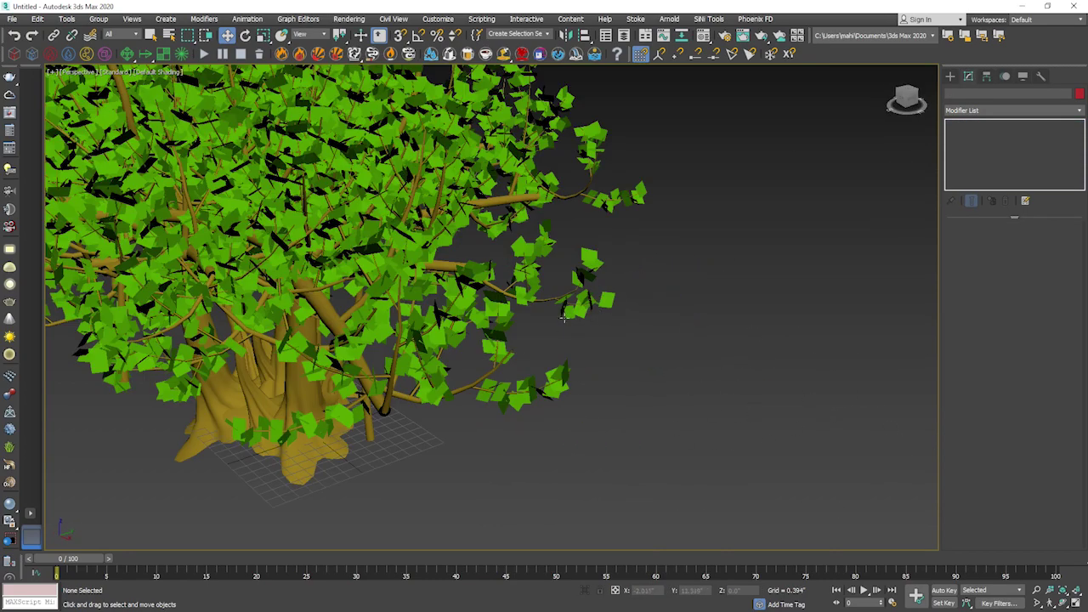
{"action": "scroll", "coordinate": [743, 396], "scroll_direction": "up", "scroll_amount": 3}
{"action": "scroll", "coordinate": [743, 396], "scroll_direction": "up", "scroll_amount": 2}
{"action": "scroll", "coordinate": [840, 374], "scroll_direction": "down", "scroll_amount": 3}
{"action": "scroll", "coordinate": [765, 340], "scroll_direction": "down", "scroll_amount": 2}
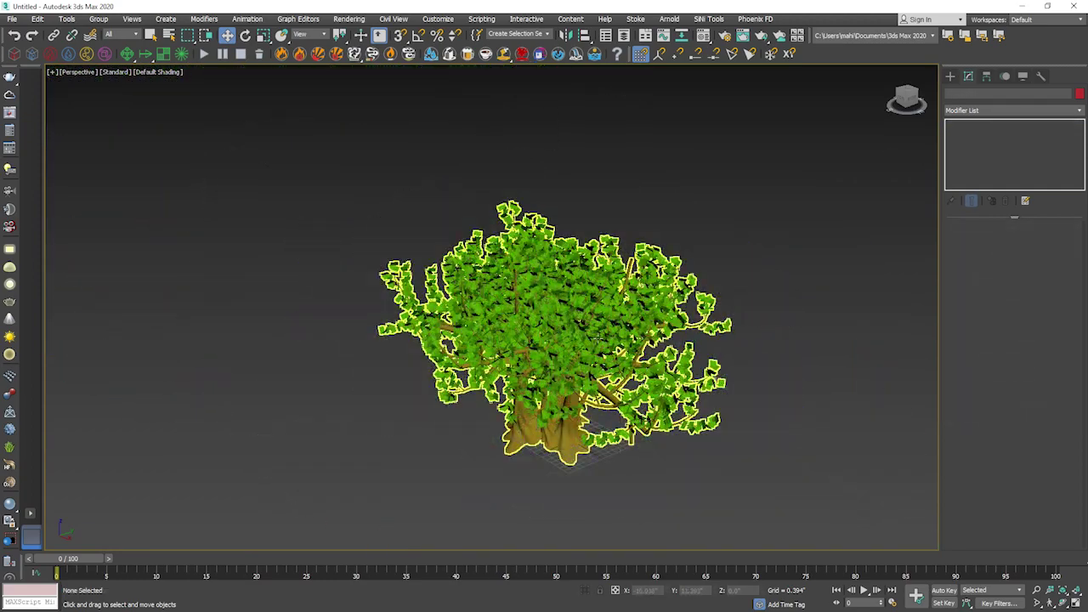
Reselect the tree and set its Level-of-Detail to High after trying Low
{"action": "left_click", "coordinate": [720, 321]}
{"action": "left_click", "coordinate": [991, 404]}
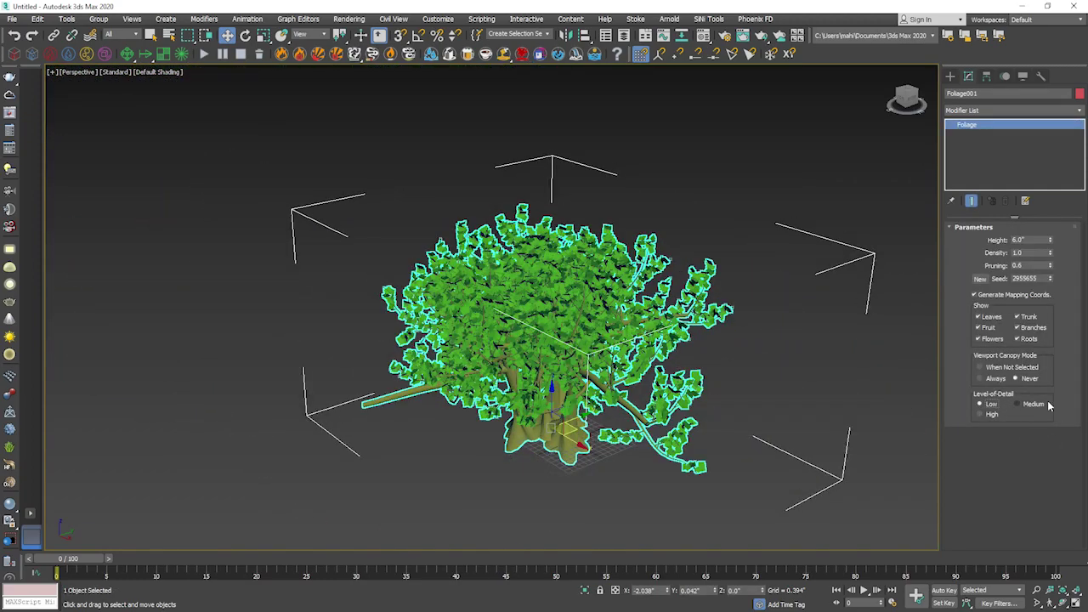
{"action": "left_click", "coordinate": [996, 414]}
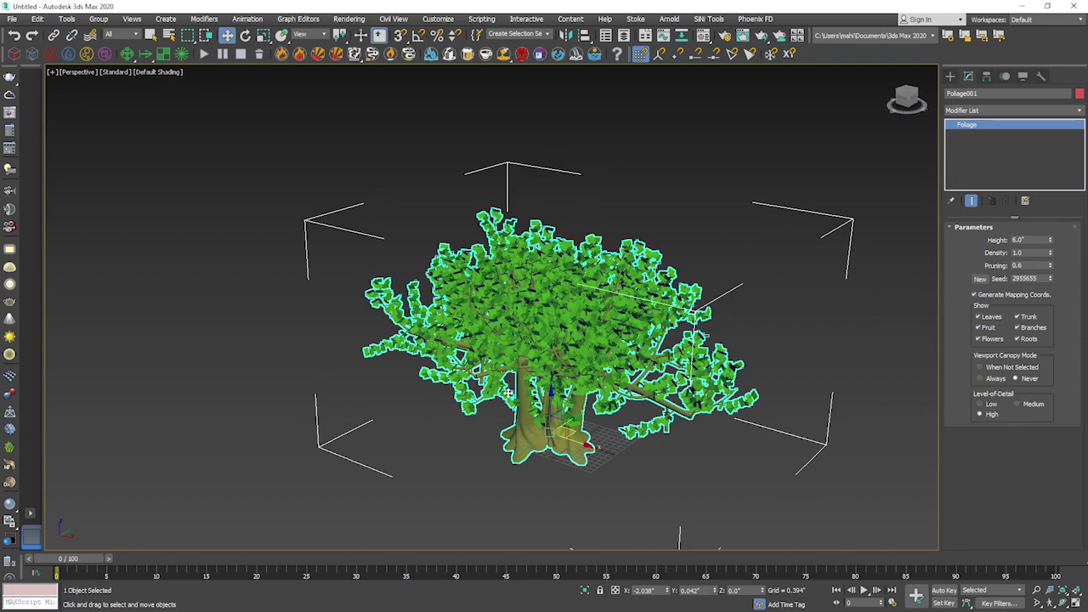
{"action": "scroll", "coordinate": [507, 393], "scroll_direction": "down", "scroll_amount": 3}
Place a small flowering grass plant next to the Banyan tree
{"action": "left_click", "coordinate": [951, 75]}
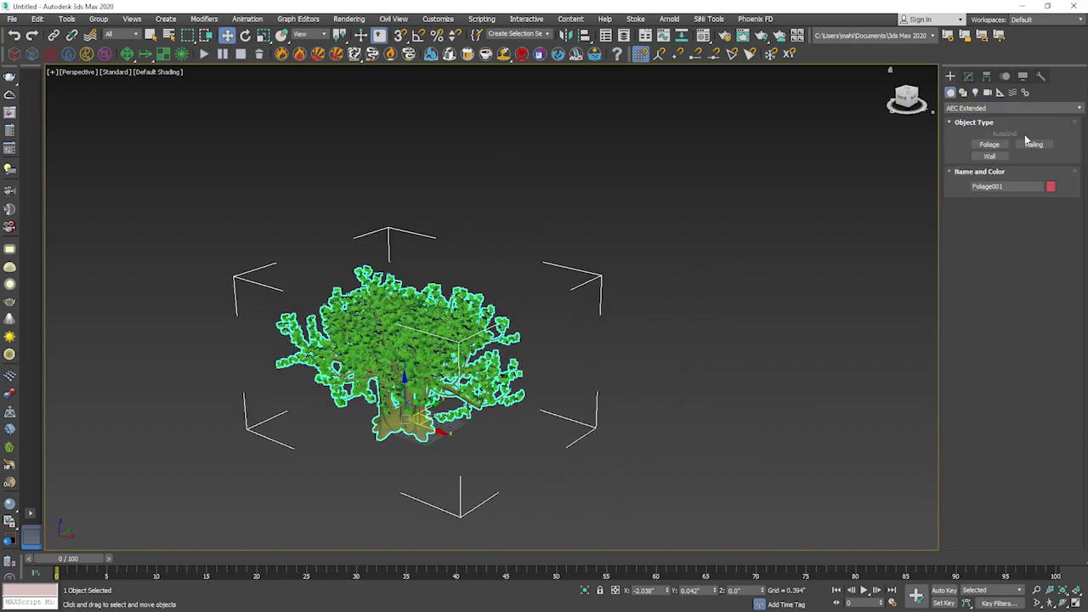
{"action": "left_click", "coordinate": [990, 145]}
{"action": "scroll", "coordinate": [1001, 347], "scroll_direction": "down", "scroll_amount": 2}
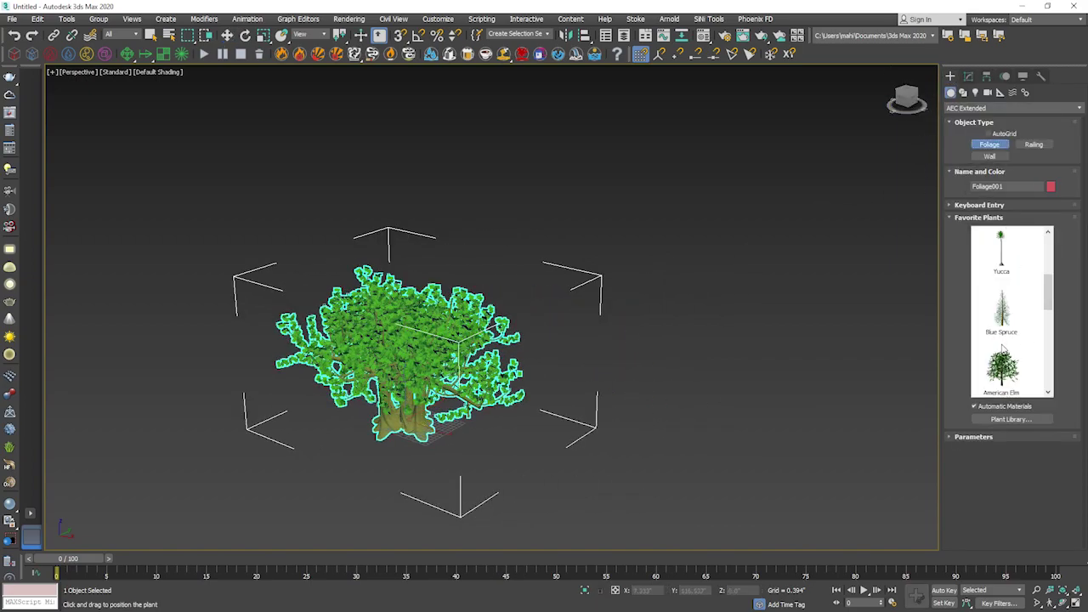
{"action": "scroll", "coordinate": [1003, 349], "scroll_direction": "down", "scroll_amount": 1}
{"action": "scroll", "coordinate": [1004, 349], "scroll_direction": "down", "scroll_amount": 1}
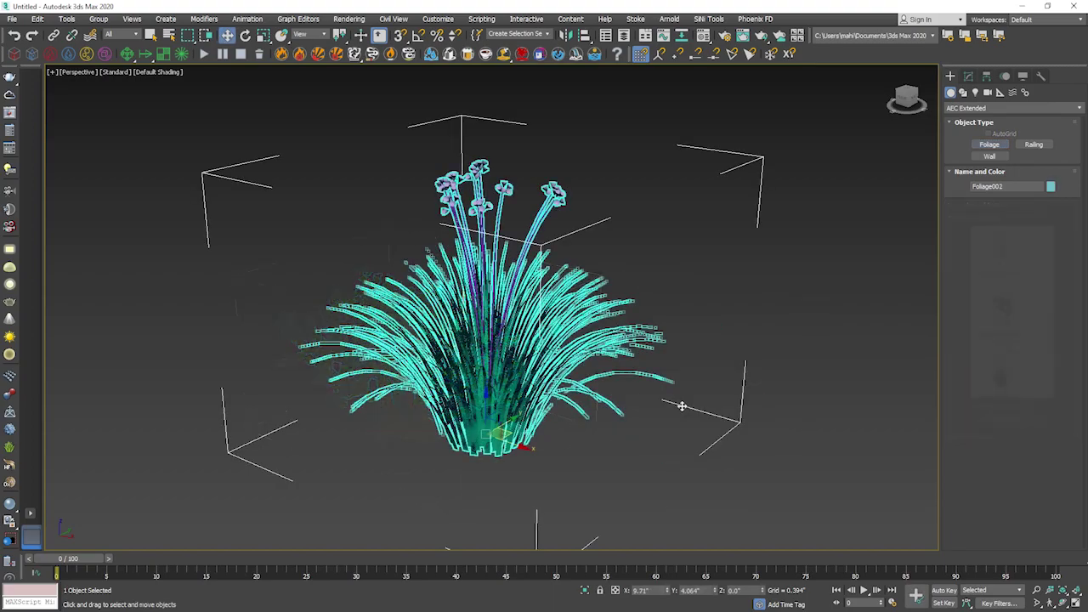
{"action": "left_click", "coordinate": [680, 405]}
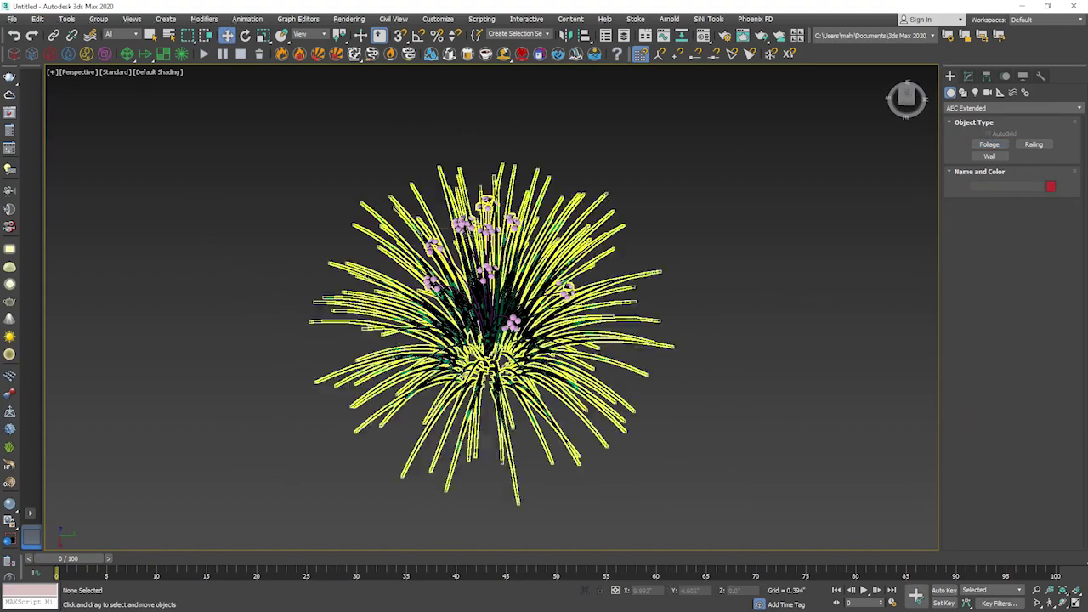
Select the new plant, Foliage002, in Modify and orbit to show both plants
{"action": "left_click", "coordinate": [969, 76]}
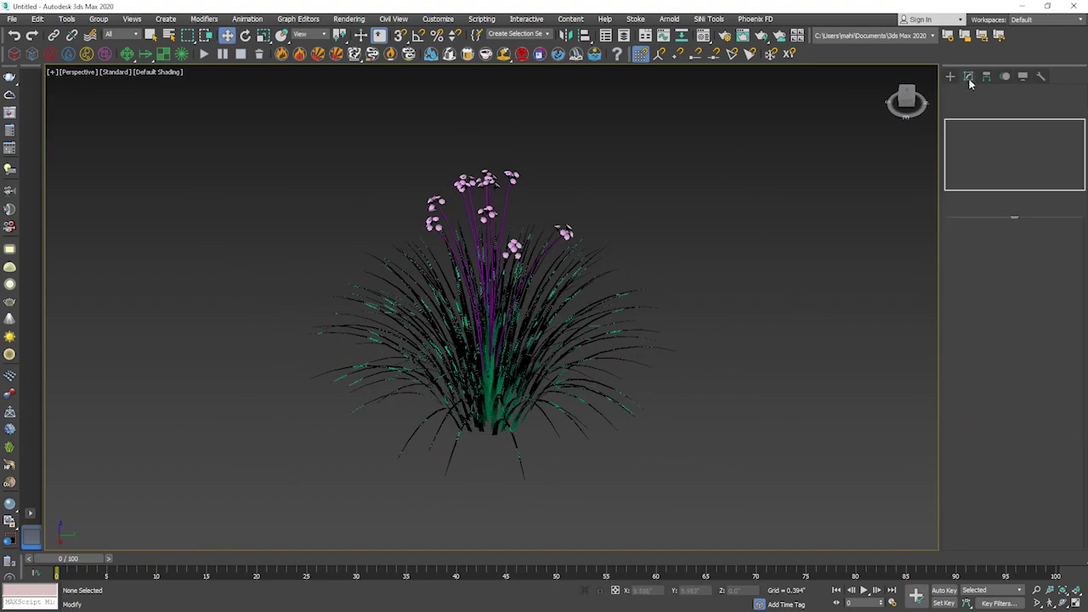
{"action": "left_click", "coordinate": [488, 383]}
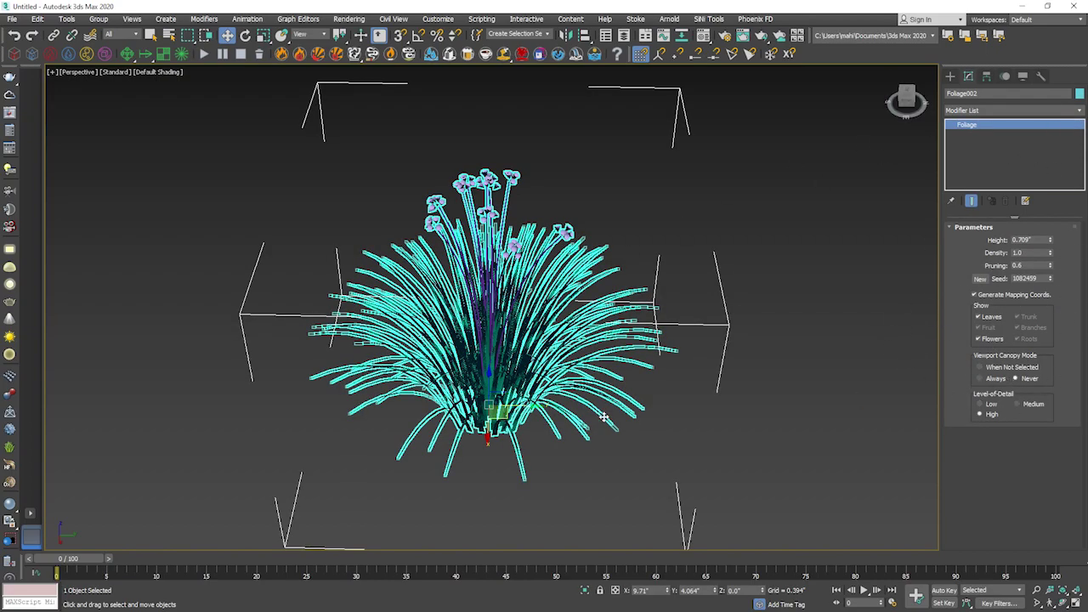
{"action": "scroll", "coordinate": [603, 416], "scroll_direction": "down", "scroll_amount": 5}
{"action": "middle_click_drag", "start_coordinate": [603, 417], "coordinate": [678, 413], "text": "alt"}
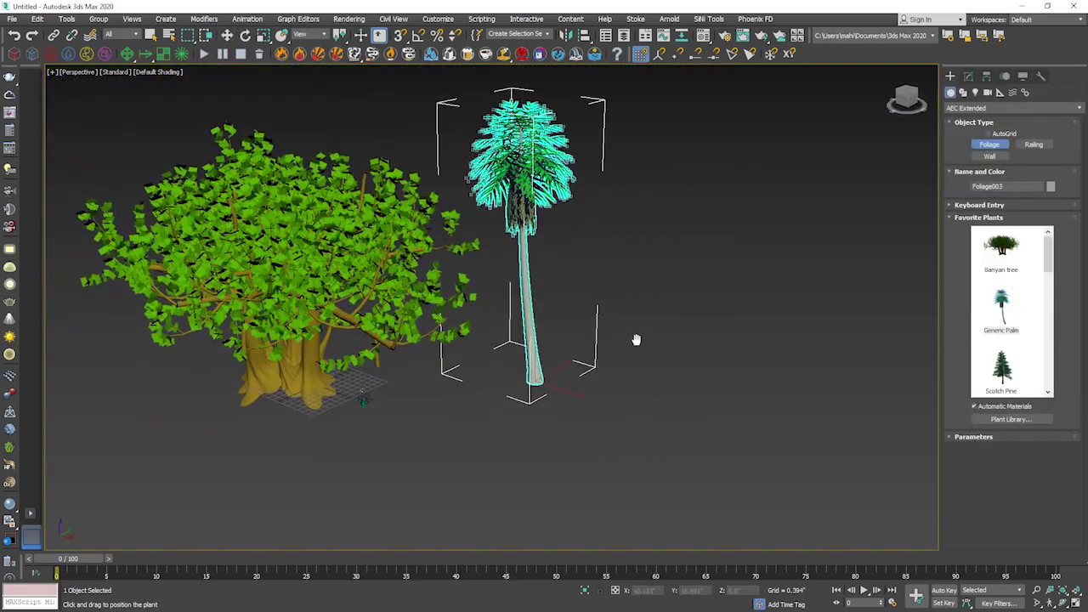
Place a Scotch Pine, a Yucca, a Blue Spruce and an American Elm in a row
{"action": "left_click", "coordinate": [1001, 366]}
{"action": "left_click", "coordinate": [625, 405]}
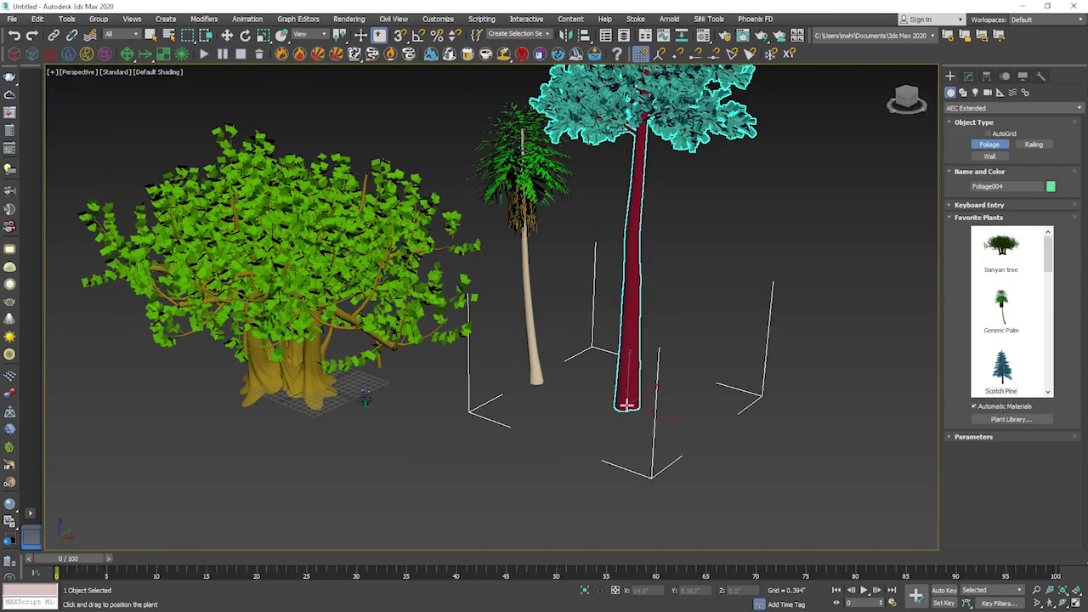
{"action": "scroll", "coordinate": [626, 405], "scroll_direction": "down", "scroll_amount": 5}
{"action": "scroll", "coordinate": [621, 391], "scroll_direction": "up", "scroll_amount": 3}
{"action": "scroll", "coordinate": [1003, 340], "scroll_direction": "down", "scroll_amount": 3}
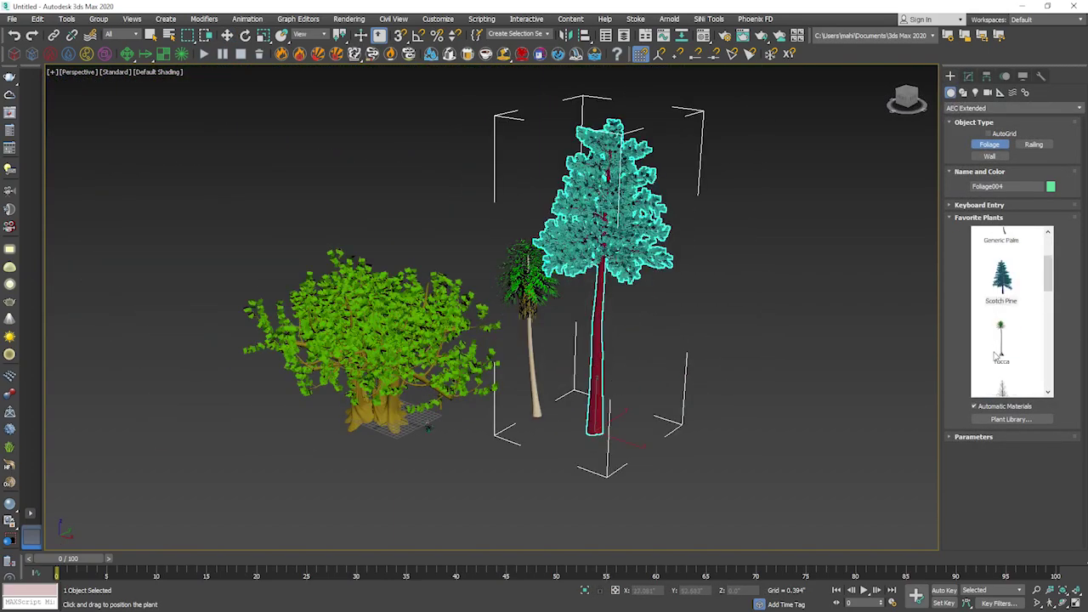
{"action": "left_click", "coordinate": [1002, 251]}
{"action": "left_click_drag", "start_coordinate": [696, 404], "coordinate": [653, 407]}
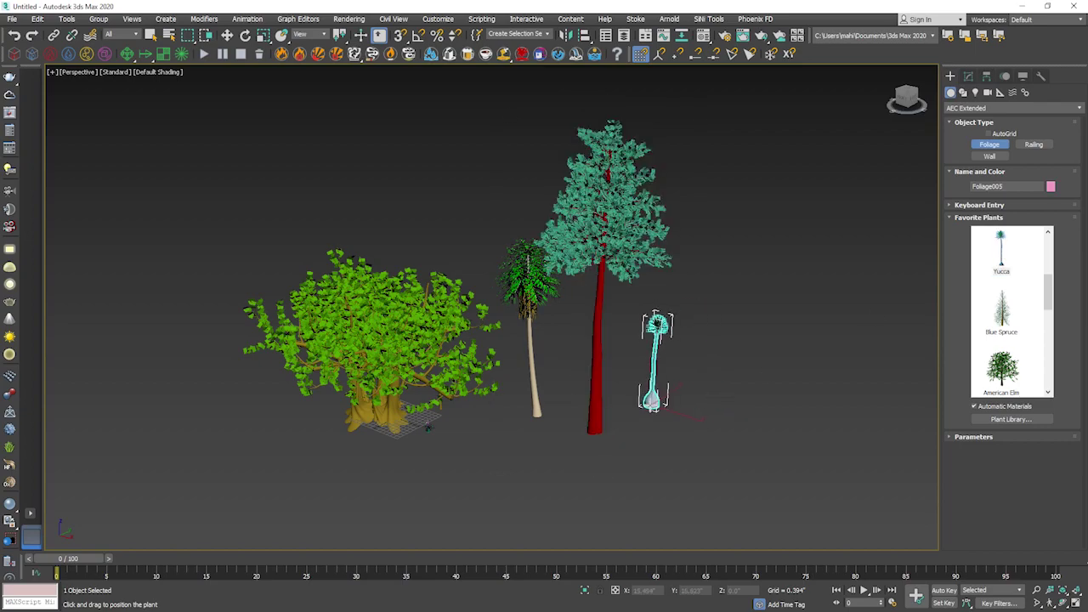
{"action": "left_click", "coordinate": [1001, 308]}
{"action": "left_click_drag", "start_coordinate": [255, 445], "coordinate": [220, 444]}
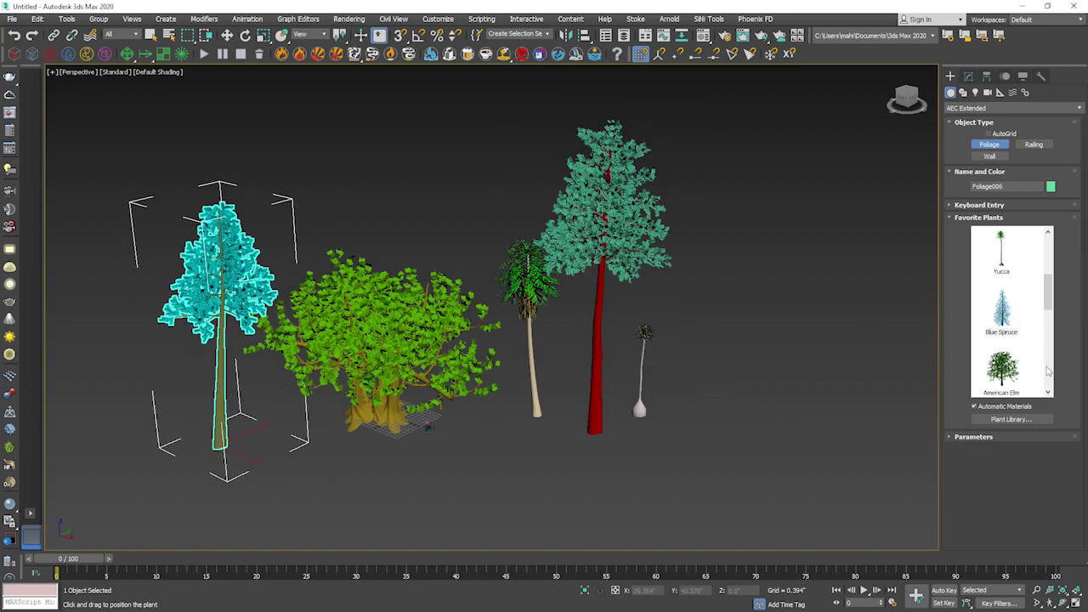
{"action": "left_click", "coordinate": [1003, 373]}
{"action": "left_click_drag", "start_coordinate": [687, 444], "coordinate": [722, 435]}
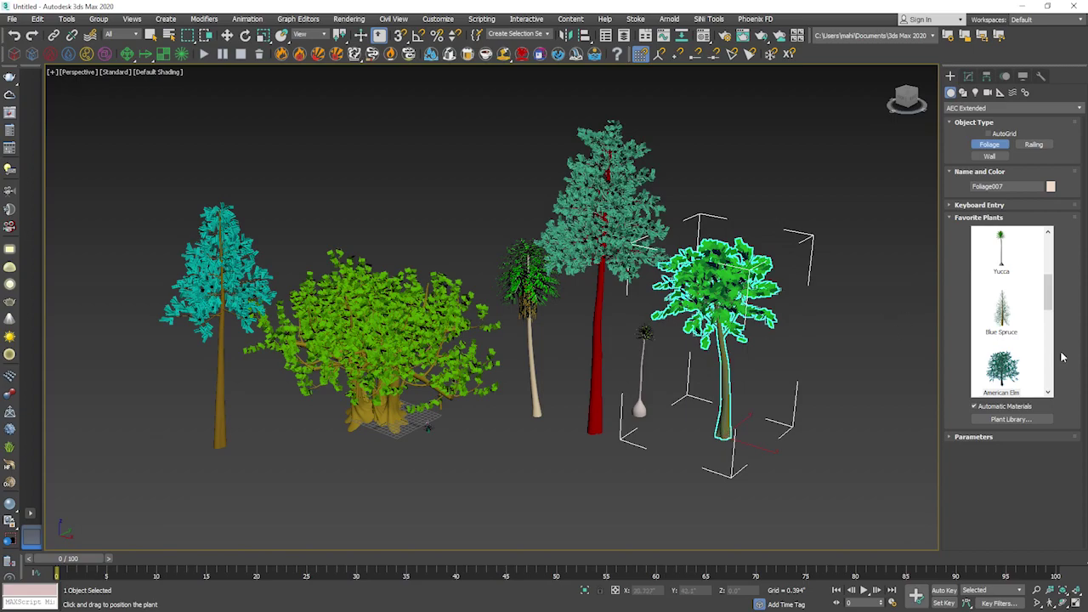
Add a Euphorbia right of the elm and a Weeping Willow at the far left
{"action": "scroll", "coordinate": [1003, 340], "scroll_direction": "down", "scroll_amount": 3}
{"action": "left_click", "coordinate": [1001, 311]}
{"action": "left_click_drag", "start_coordinate": [796, 449], "coordinate": [806, 451]}
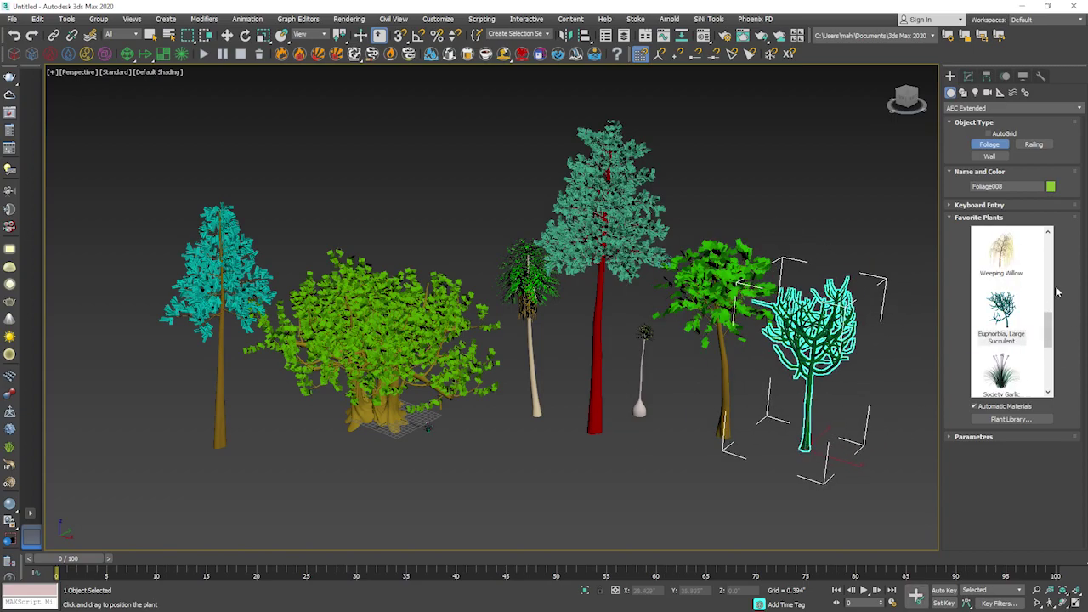
{"action": "left_click", "coordinate": [1001, 251]}
{"action": "left_click_drag", "start_coordinate": [507, 501], "coordinate": [115, 497]}
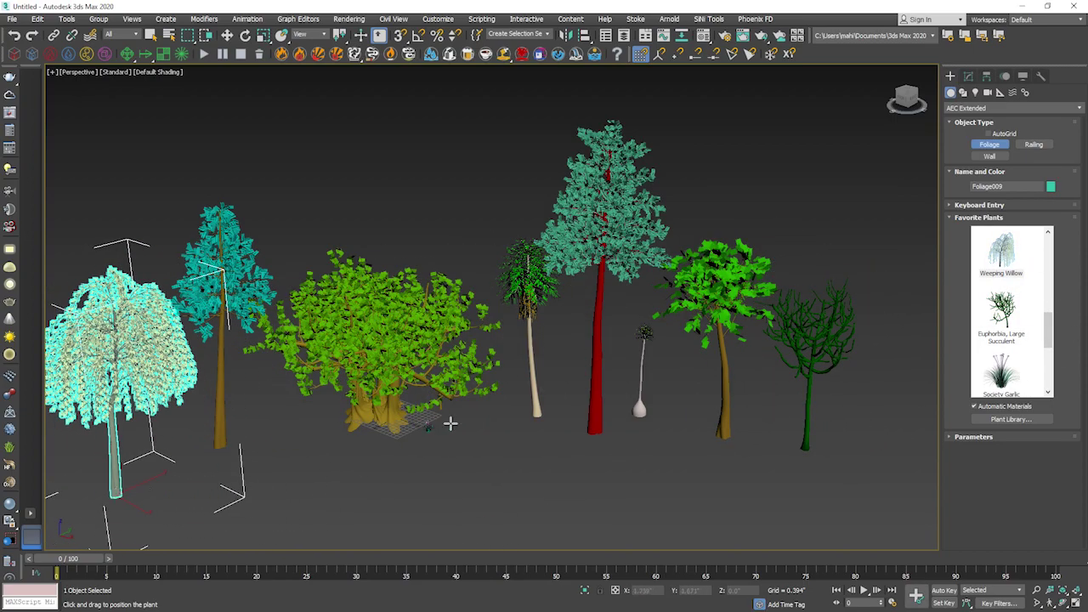
{"action": "middle_click_drag", "start_coordinate": [450, 423], "coordinate": [505, 408]}
{"action": "scroll", "coordinate": [1003, 323], "scroll_direction": "down", "scroll_amount": 3}
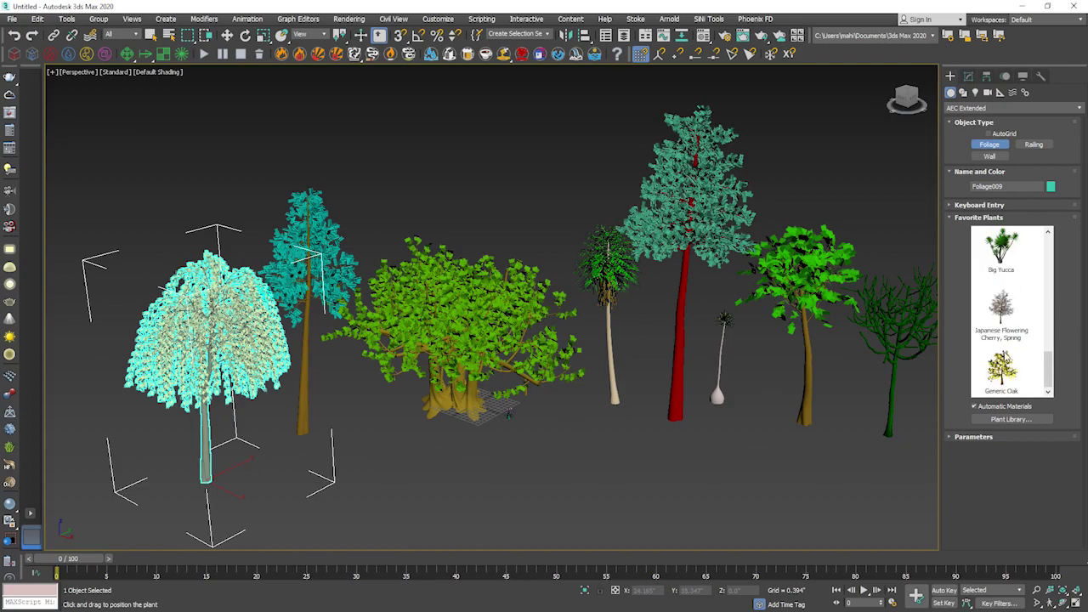
Add a Japanese Flowering Cherry and a Generic Oak, then frame the finished row
{"action": "left_click", "coordinate": [1002, 309]}
{"action": "scroll", "coordinate": [740, 391], "scroll_direction": "down", "scroll_amount": 5}
{"action": "left_click", "coordinate": [769, 417]}
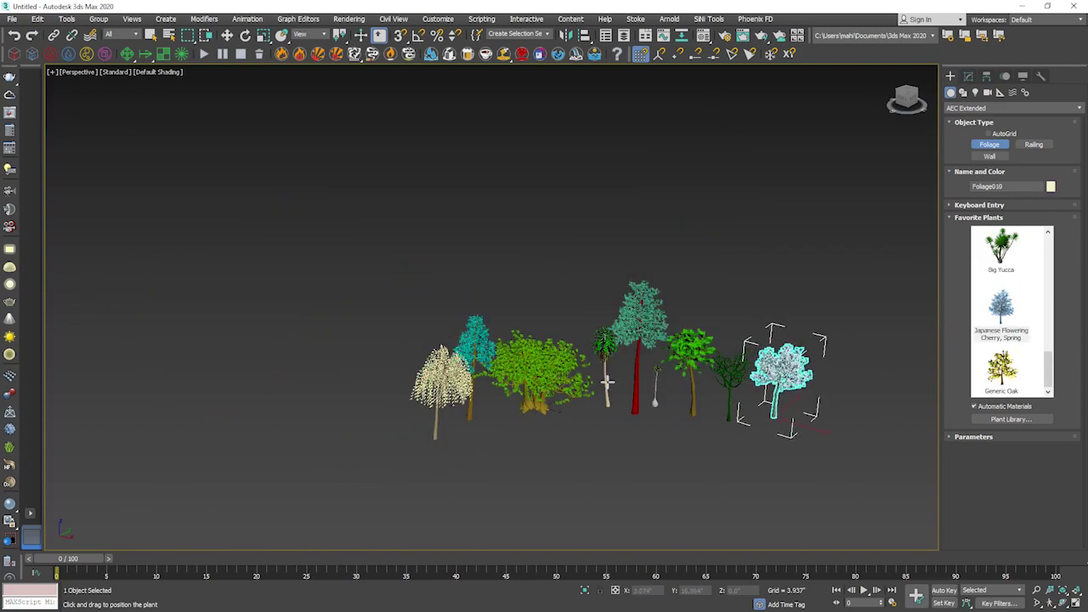
{"action": "scroll", "coordinate": [609, 373], "scroll_direction": "up", "scroll_amount": 5}
{"action": "left_click", "coordinate": [1001, 370]}
{"action": "left_click_drag", "start_coordinate": [578, 293], "coordinate": [561, 338]}
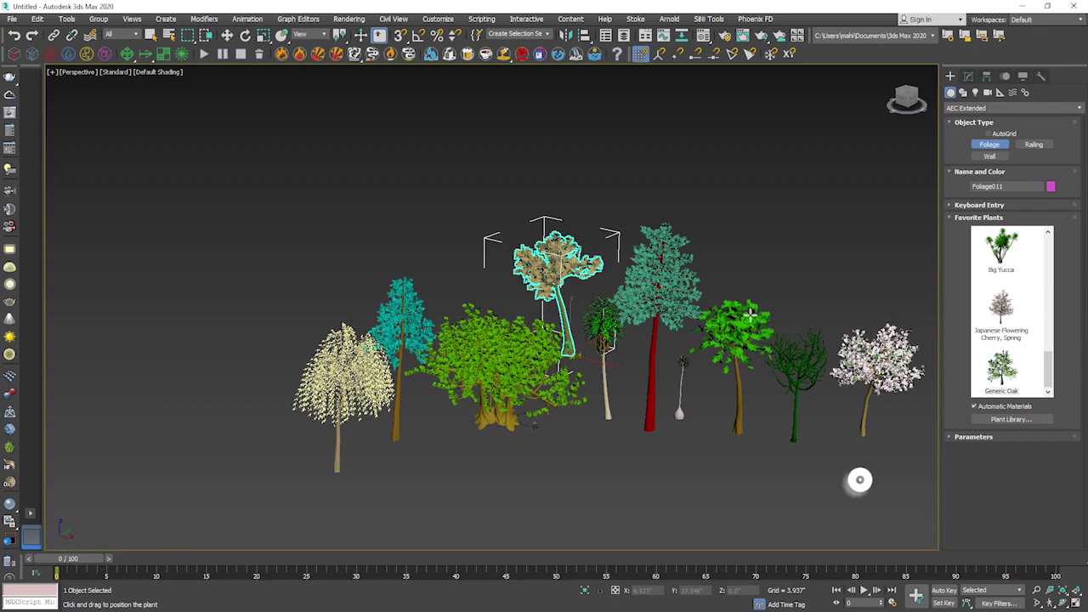
{"action": "right_click", "coordinate": [756, 267]}
{"action": "left_click", "coordinate": [808, 276]}
{"action": "middle_click_drag", "start_coordinate": [808, 276], "coordinate": [671, 301]}
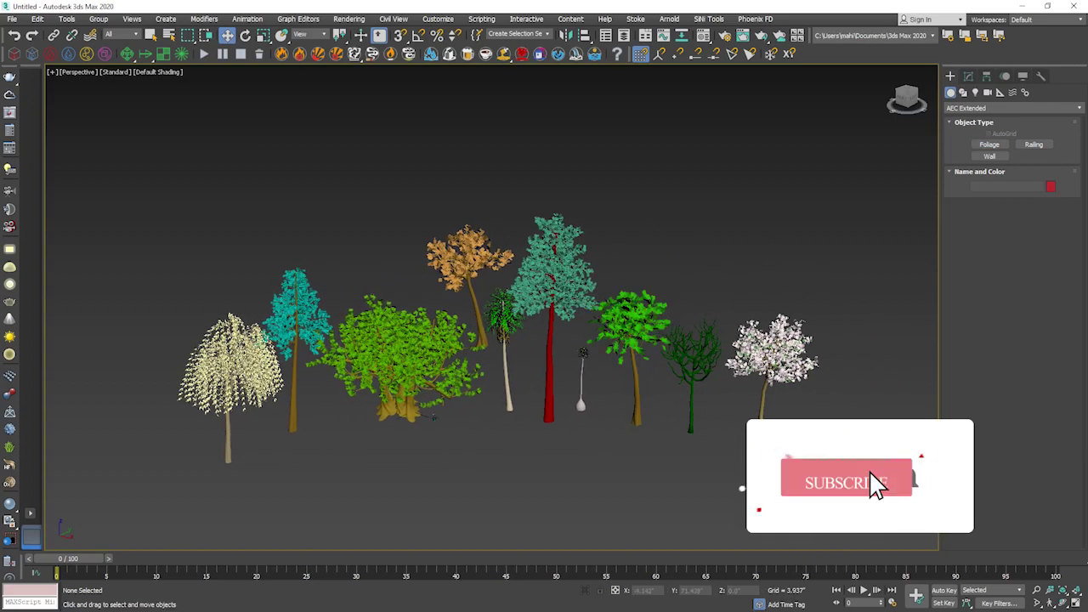
{"action": "scroll", "coordinate": [676, 281], "scroll_direction": "up", "scroll_amount": 3}
{"action": "middle_click_drag", "start_coordinate": [678, 260], "coordinate": [724, 217]}
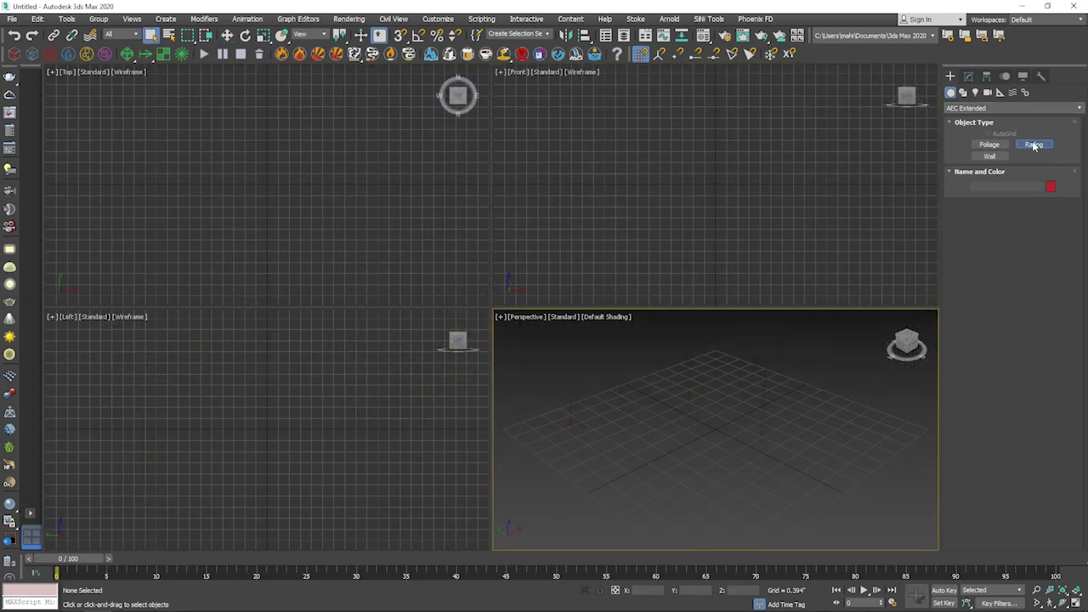
Draw a 5.512" railing, set its height, and view it in maximized Perspective
{"action": "left_click", "coordinate": [1033, 145]}
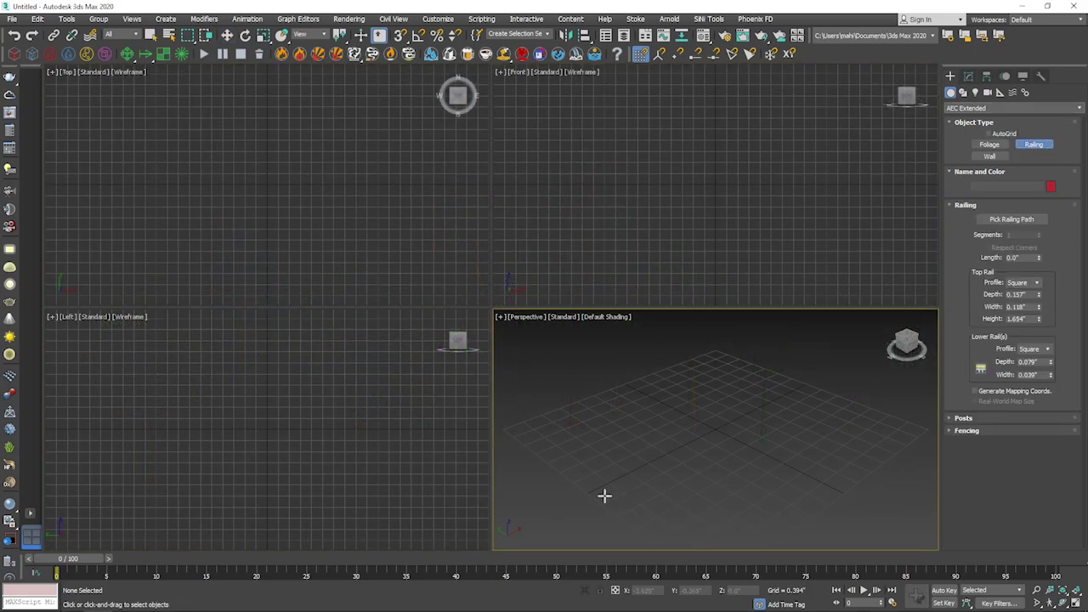
{"action": "left_click_drag", "start_coordinate": [584, 490], "coordinate": [810, 383]}
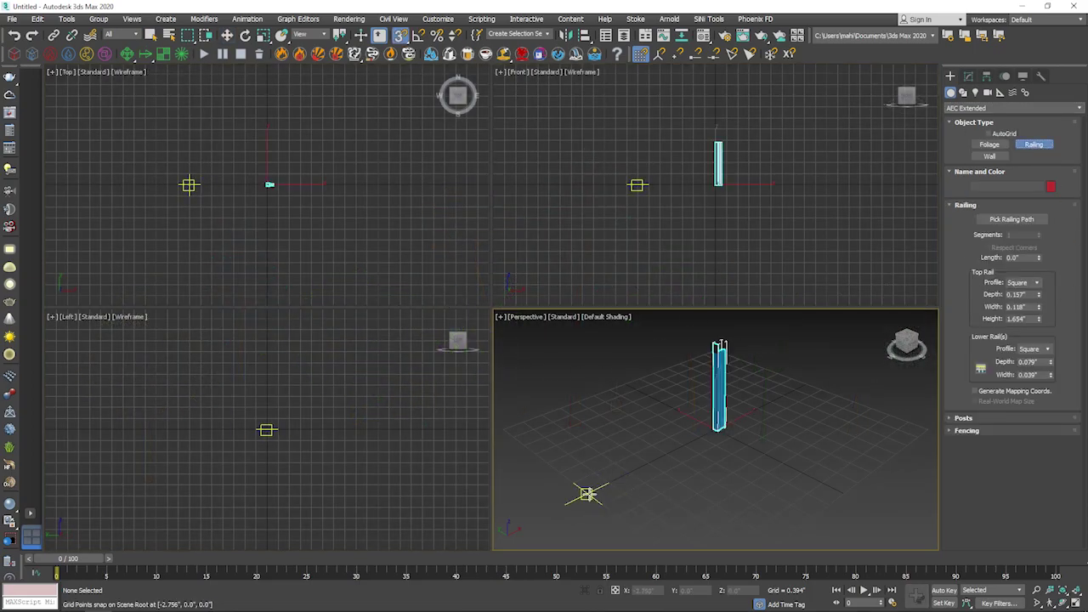
{"action": "left_click", "coordinate": [799, 297]}
{"action": "right_click", "coordinate": [755, 396]}
{"action": "key", "text": "alt+w"}
{"action": "mouse_move", "coordinate": [738, 404]}
{"action": "middle_mouse_down", "text": "alt"}
{"action": "mouse_move", "coordinate": [578, 357]}
{"action": "mouse_move", "coordinate": [560, 423]}
{"action": "middle_mouse_up", "text": "alt"}
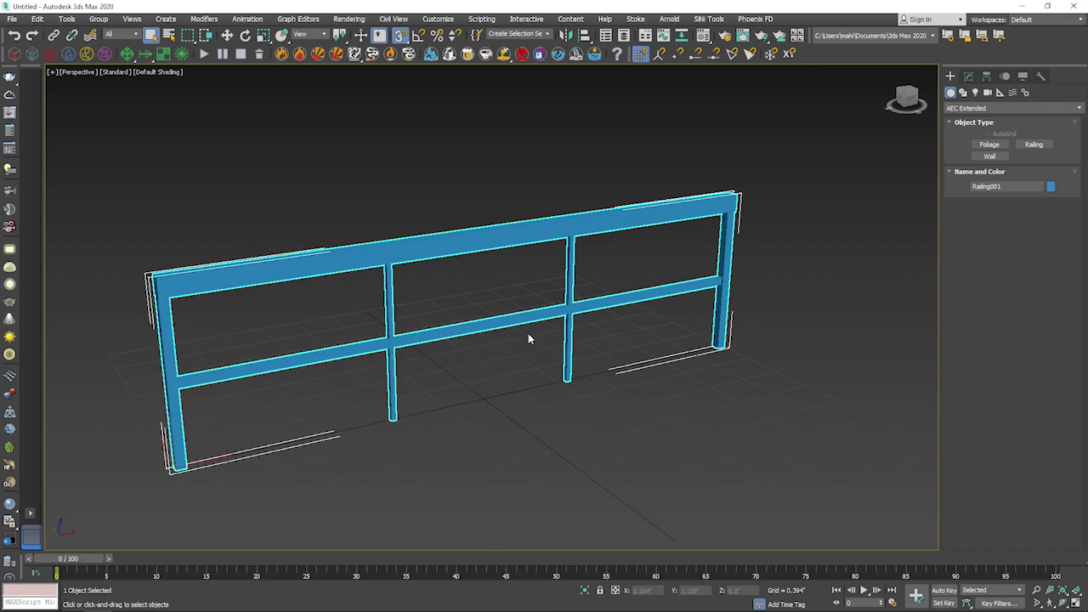
Give the railing a Round top rail with depth 0.269" and height 1.732"
{"action": "left_click", "coordinate": [969, 76]}
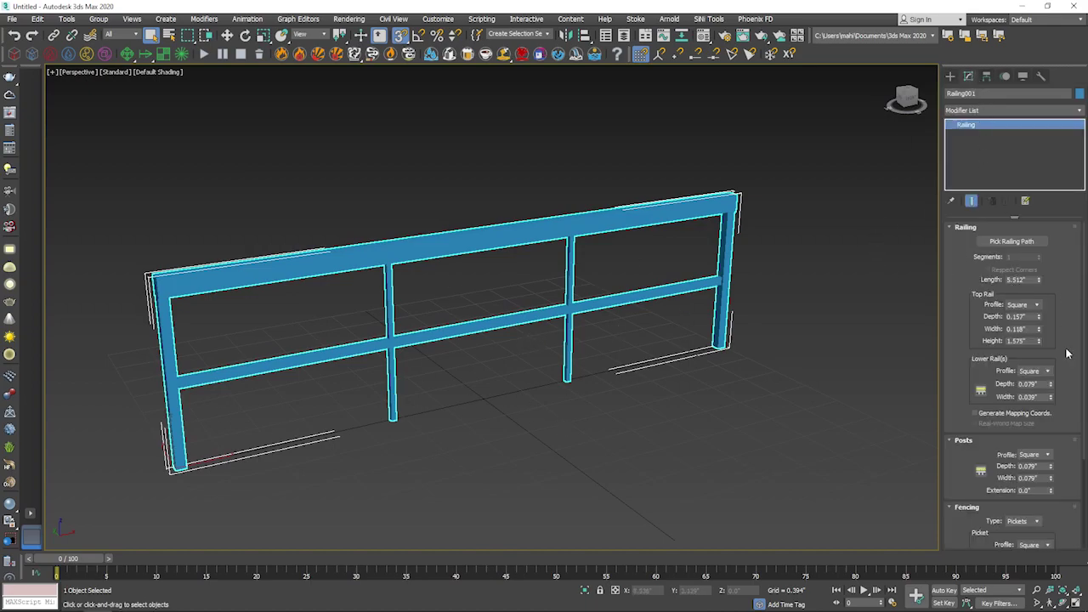
{"action": "left_click_drag", "start_coordinate": [1038, 281], "coordinate": [1038, 284]}
{"action": "left_click", "coordinate": [1037, 306]}
{"action": "left_click", "coordinate": [1027, 322]}
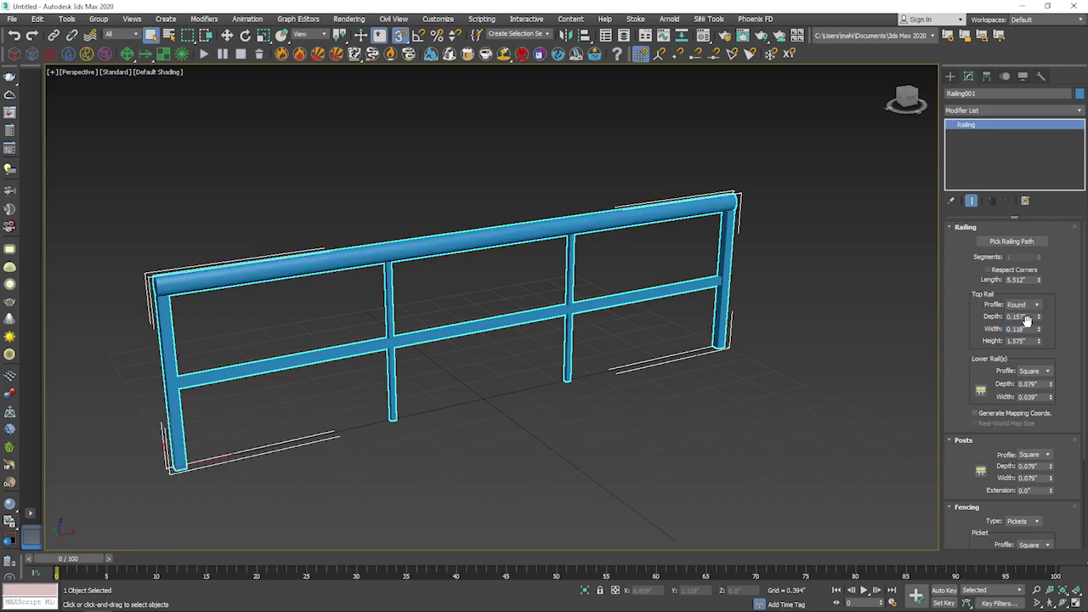
{"action": "middle_click_drag", "start_coordinate": [570, 328], "coordinate": [249, 336], "text": "alt"}
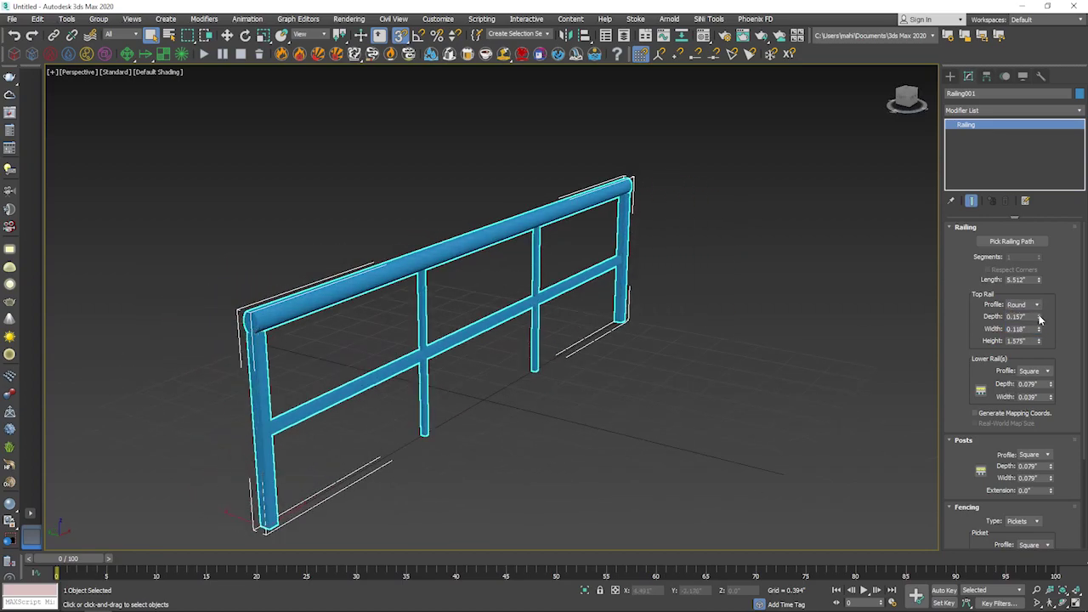
{"action": "mouse_move", "coordinate": [1039, 319]}
{"action": "left_mouse_down"}
{"action": "mouse_move", "coordinate": [1043, 333]}
{"action": "mouse_move", "coordinate": [969, 316]}
{"action": "left_mouse_up"}
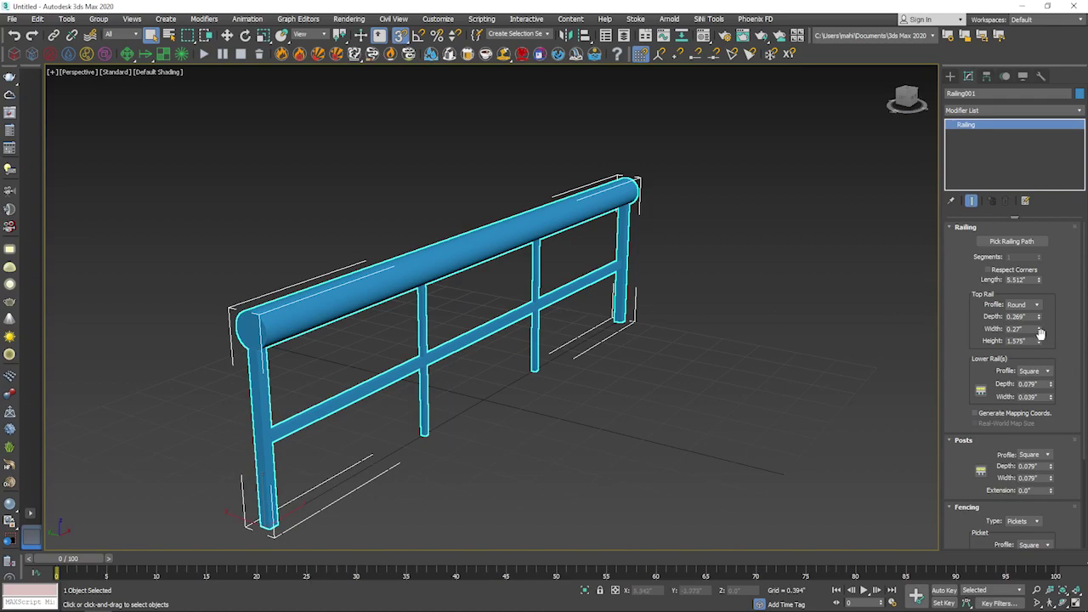
{"action": "left_click_drag", "start_coordinate": [1041, 339], "coordinate": [1040, 323]}
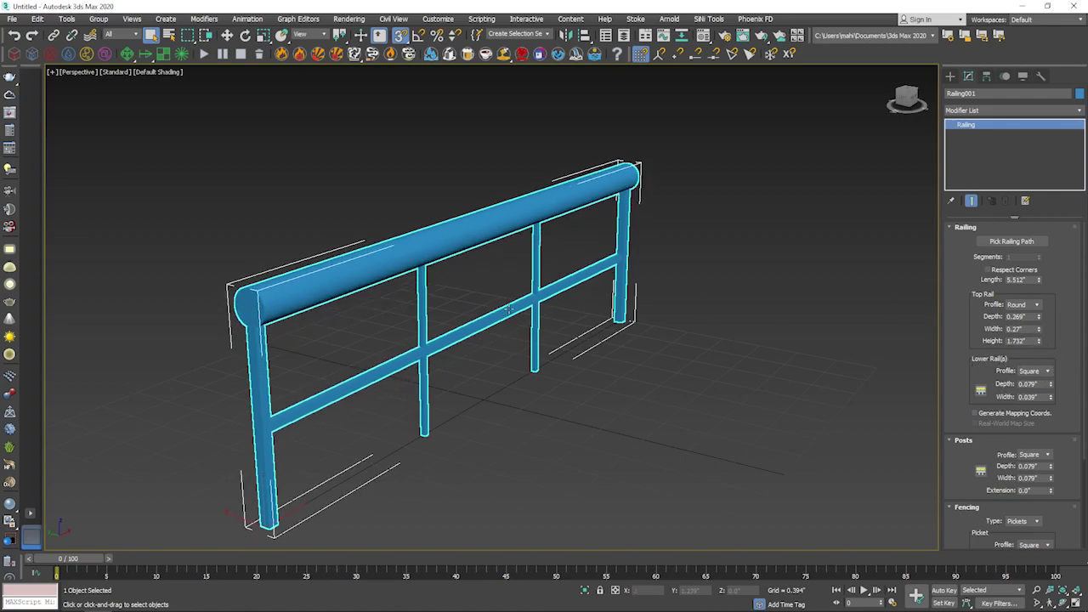
Make the lower rails Round with 0.14" depth
{"action": "left_click", "coordinate": [1047, 371]}
{"action": "left_click", "coordinate": [1033, 387]}
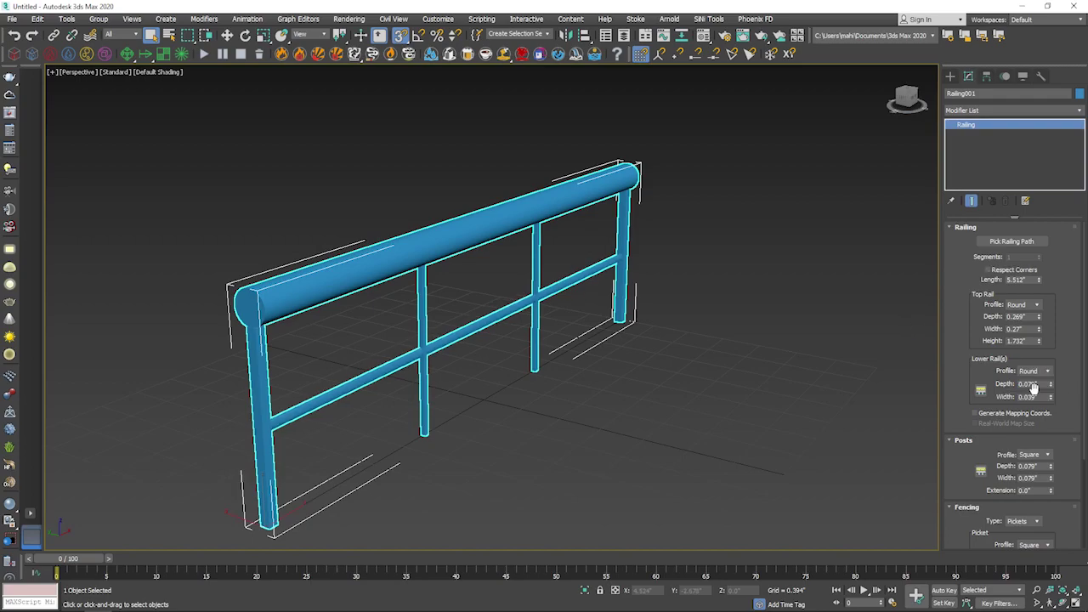
{"action": "left_click_drag", "start_coordinate": [1050, 387], "coordinate": [1051, 331]}
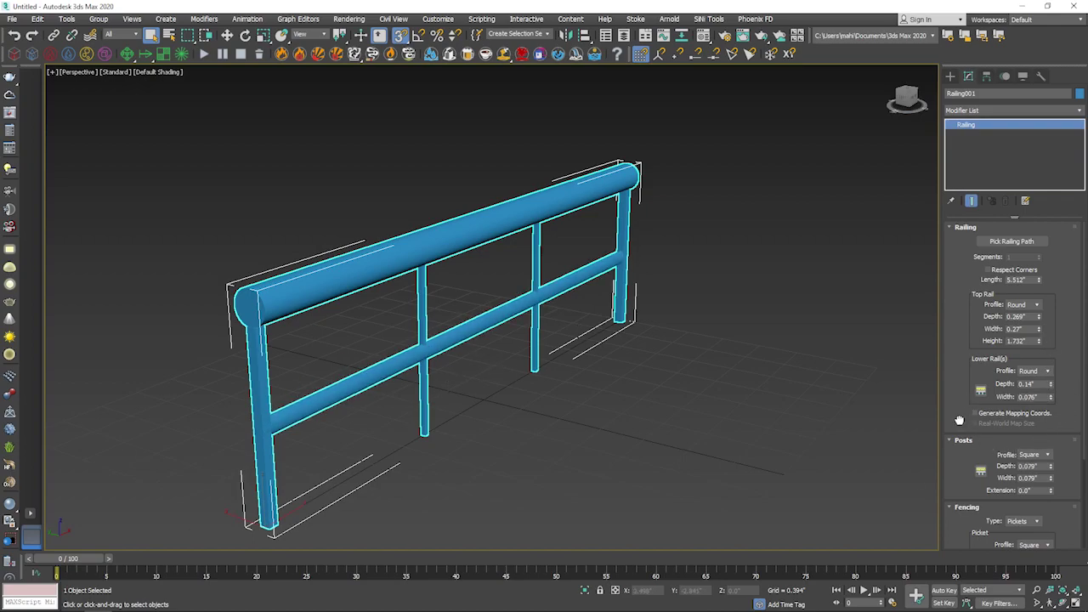
{"action": "left_click_drag", "start_coordinate": [959, 420], "coordinate": [950, 318]}
{"action": "middle_click_drag", "start_coordinate": [856, 351], "coordinate": [714, 368], "text": "alt"}
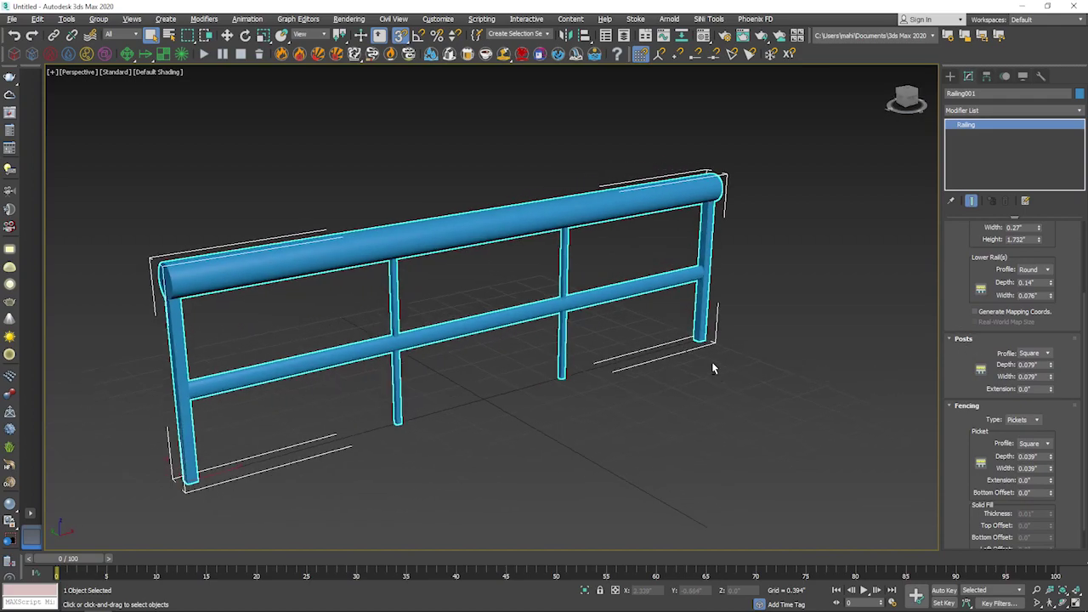
Set the Lower Rail Spacing count to 3, spacing the rails 0.366" apart
{"action": "left_click", "coordinate": [981, 291]}
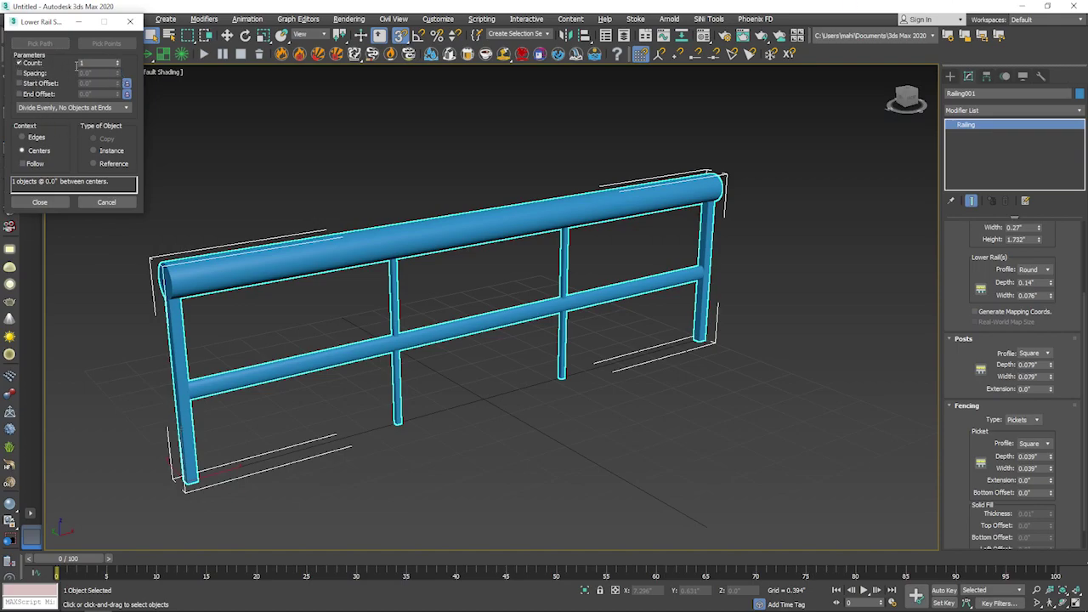
{"action": "left_click", "coordinate": [117, 62]}
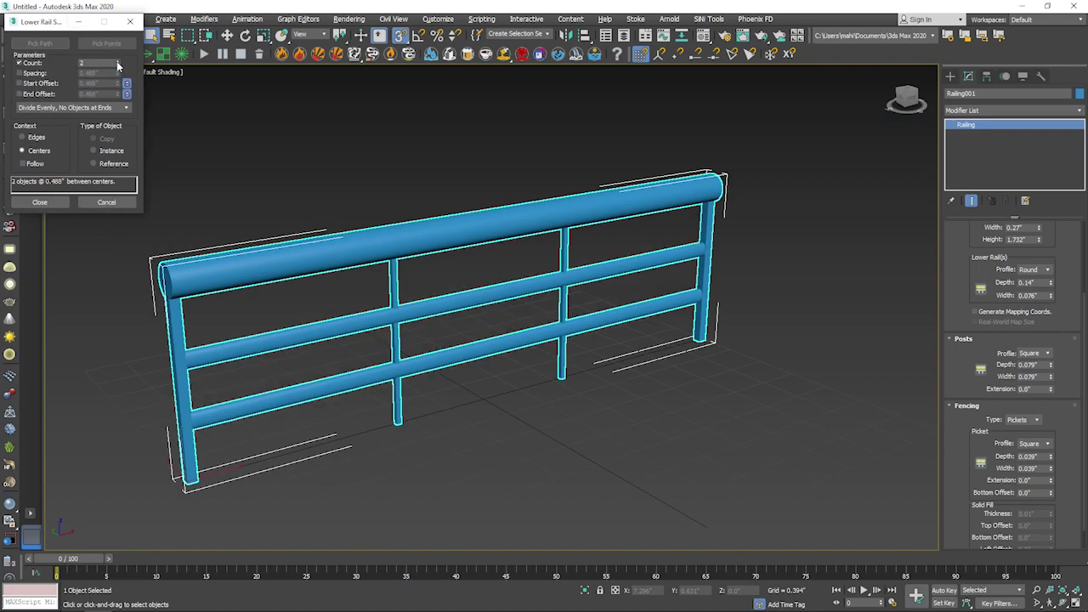
{"action": "left_click", "coordinate": [116, 61]}
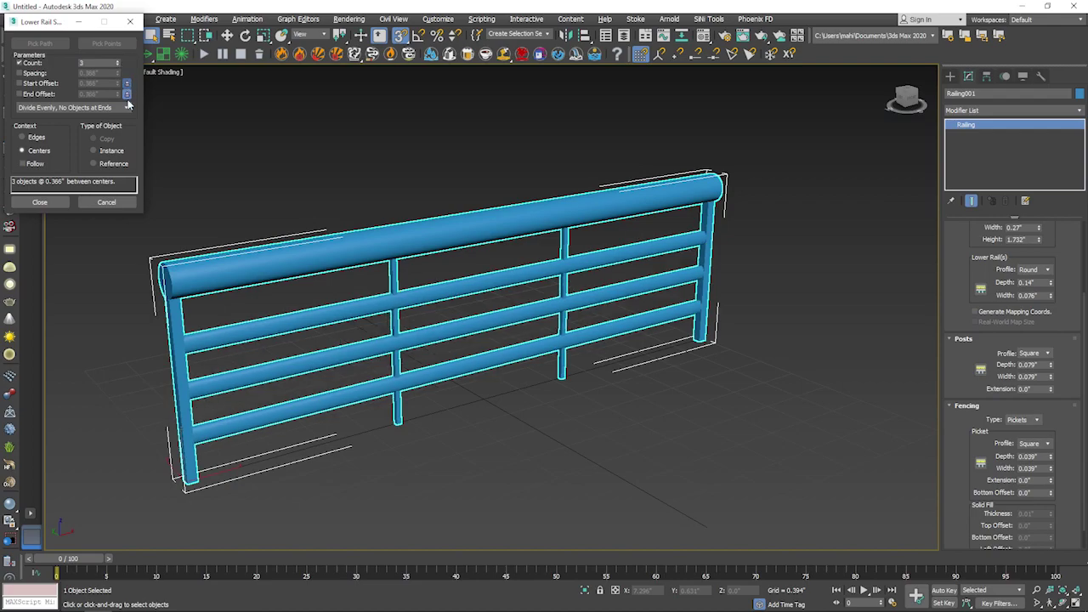
{"action": "left_click", "coordinate": [40, 202]}
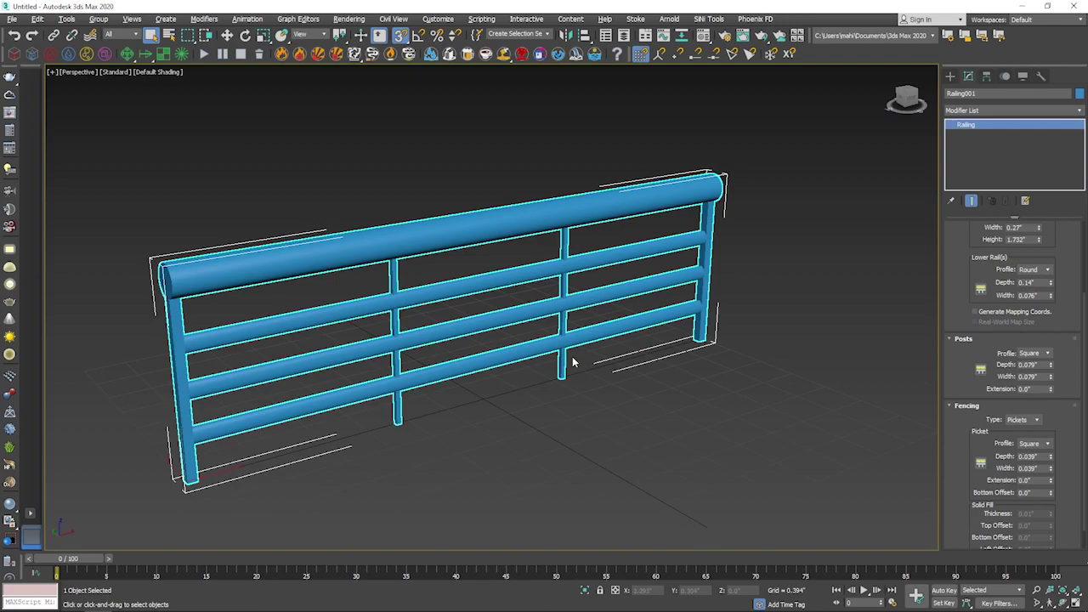
Keep the Square post profile and set post depth 0.106", width 0.139", extension 0.037"
{"action": "middle_click_drag", "start_coordinate": [637, 374], "coordinate": [626, 368], "text": "alt"}
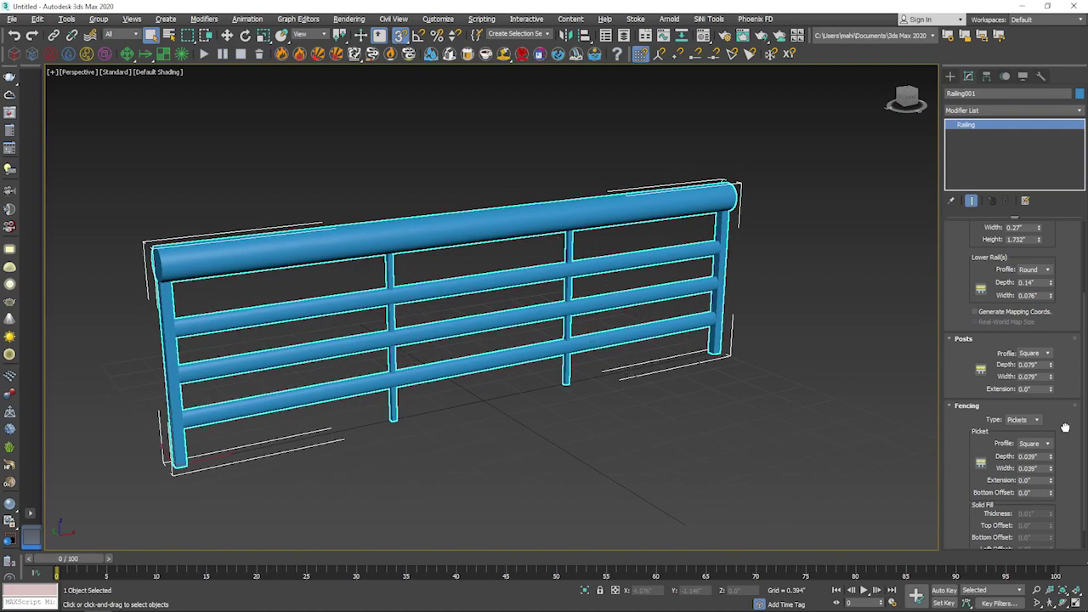
{"action": "left_click_drag", "start_coordinate": [1065, 427], "coordinate": [1060, 314]}
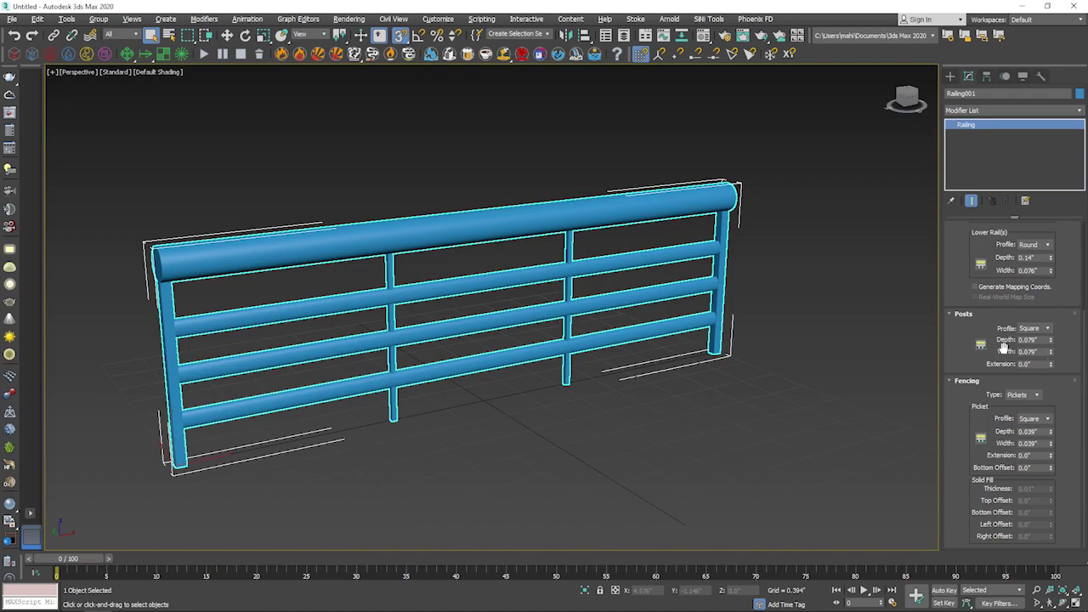
{"action": "left_click", "coordinate": [1049, 330]}
{"action": "left_click", "coordinate": [1044, 346]}
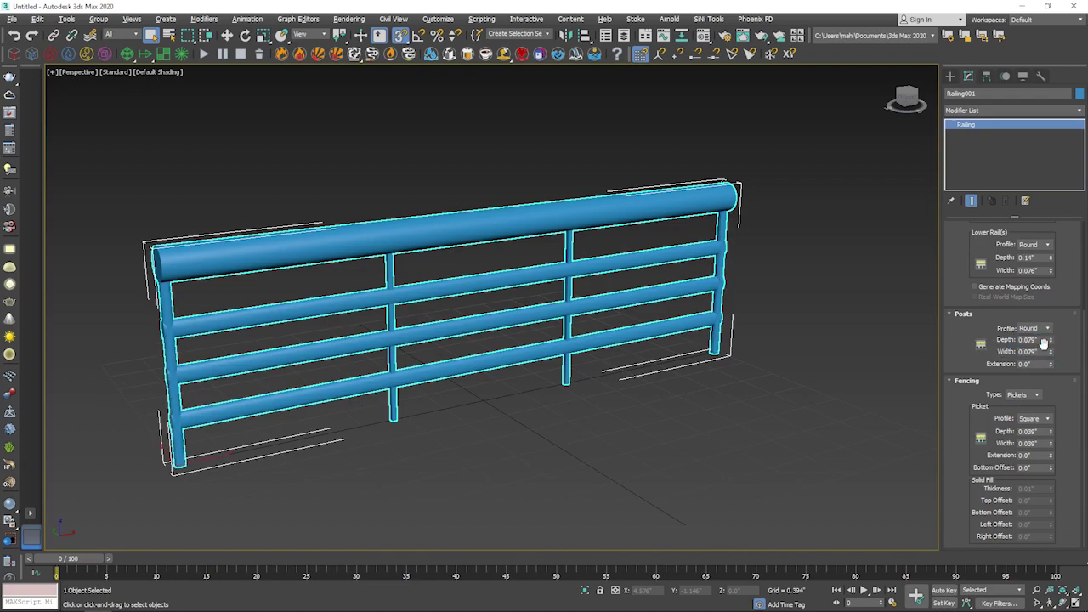
{"action": "left_click", "coordinate": [1049, 332]}
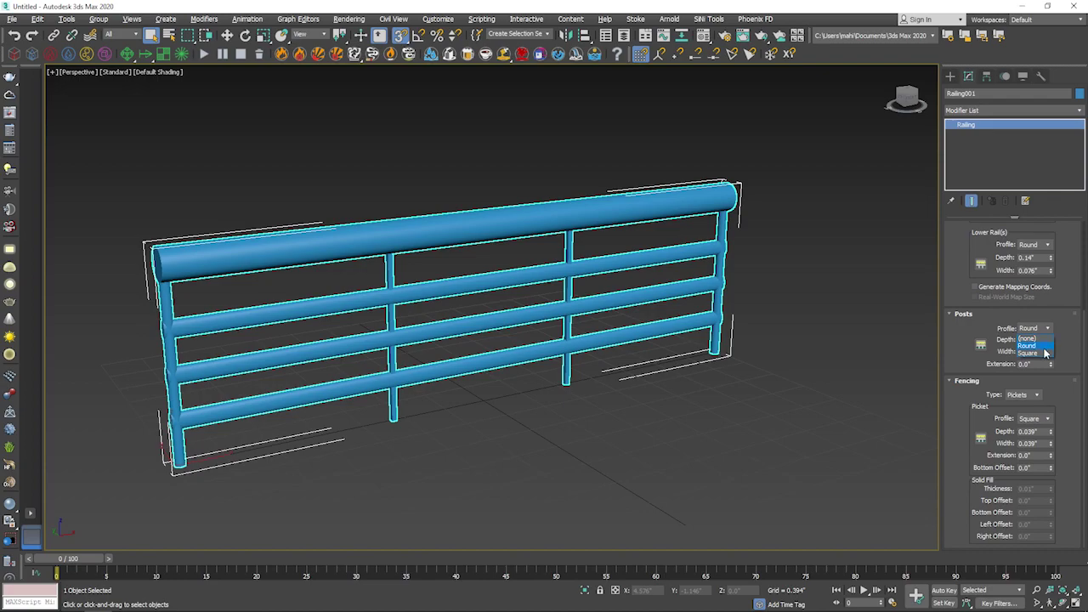
{"action": "left_click", "coordinate": [1045, 352]}
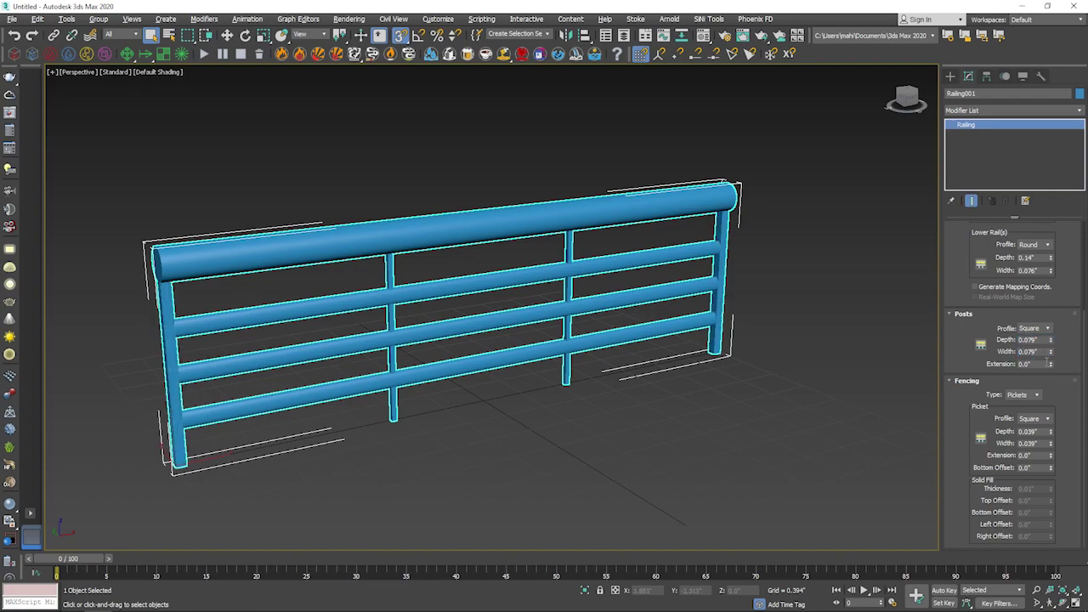
{"action": "mouse_move", "coordinate": [1051, 340]}
{"action": "left_mouse_down"}
{"action": "mouse_move", "coordinate": [1029, 231]}
{"action": "mouse_move", "coordinate": [1039, 321]}
{"action": "left_mouse_up"}
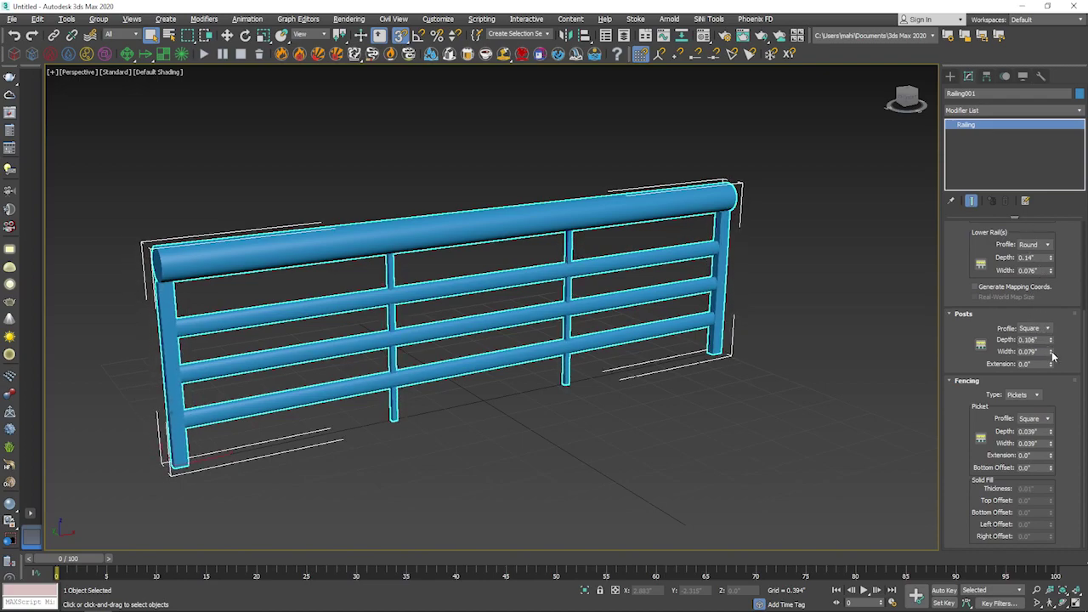
{"action": "mouse_move", "coordinate": [1051, 352]}
{"action": "left_mouse_down"}
{"action": "mouse_move", "coordinate": [1045, 304]}
{"action": "mouse_move", "coordinate": [1063, 366]}
{"action": "mouse_move", "coordinate": [992, 548]}
{"action": "mouse_move", "coordinate": [1063, 171]}
{"action": "left_mouse_up"}
{"action": "mouse_move", "coordinate": [1075, 213]}
{"action": "left_mouse_down"}
{"action": "mouse_move", "coordinate": [12, 287]}
{"action": "mouse_move", "coordinate": [4, 383]}
{"action": "left_mouse_up"}
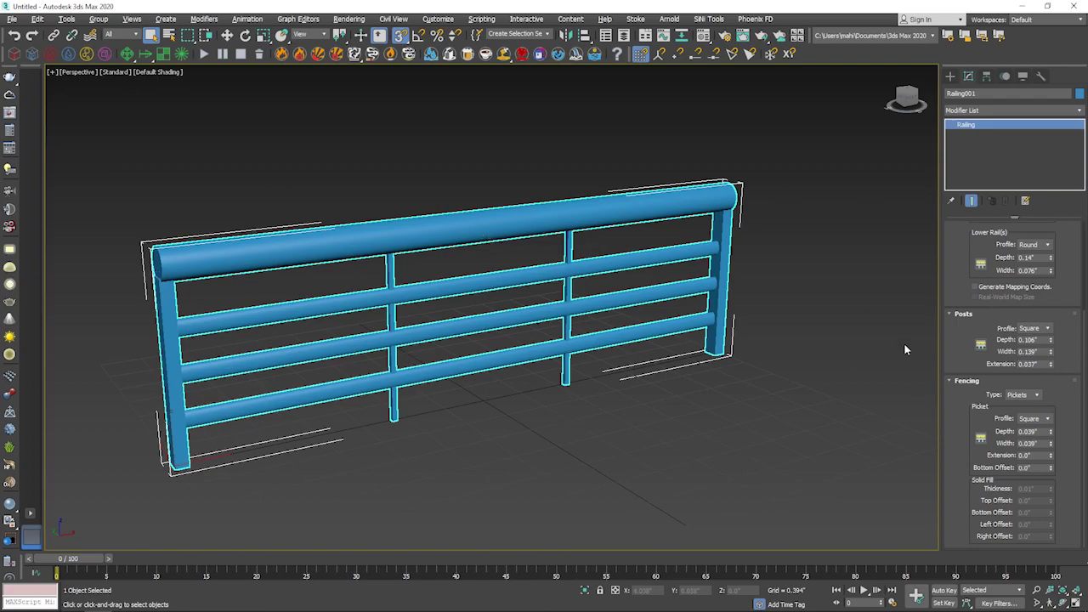
Set the Post Spacing count to 3, adding a middle post 2.717" between centers
{"action": "left_click", "coordinate": [981, 345]}
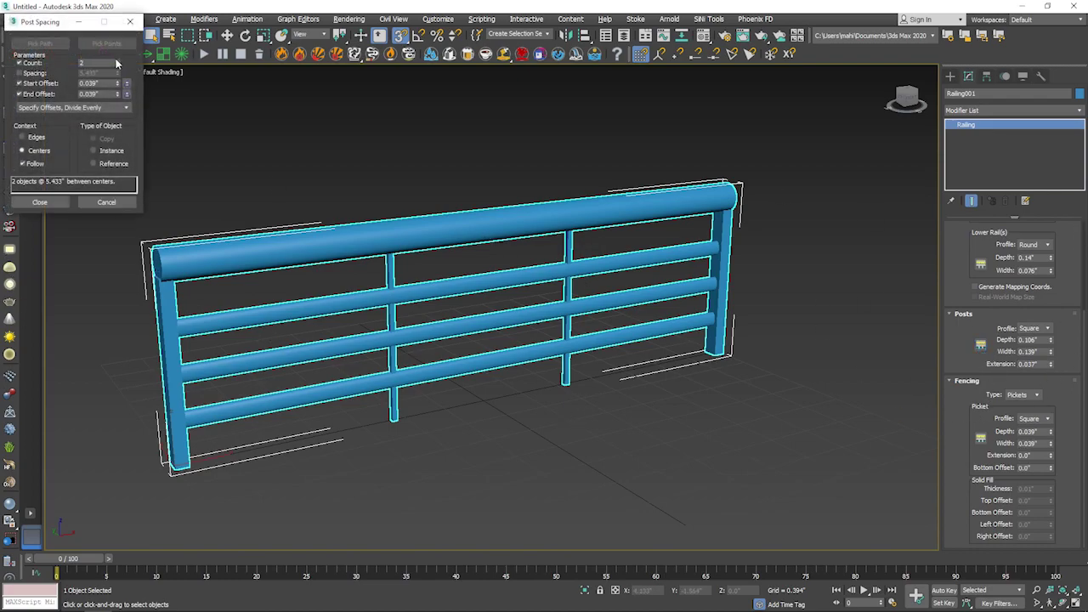
{"action": "left_click", "coordinate": [118, 61]}
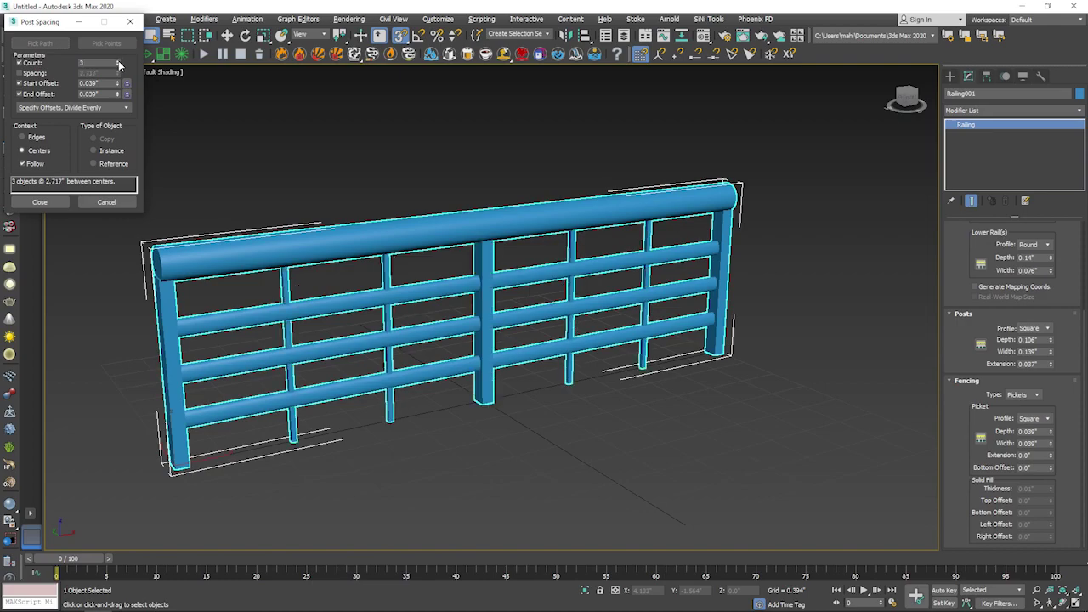
{"action": "left_click", "coordinate": [39, 201]}
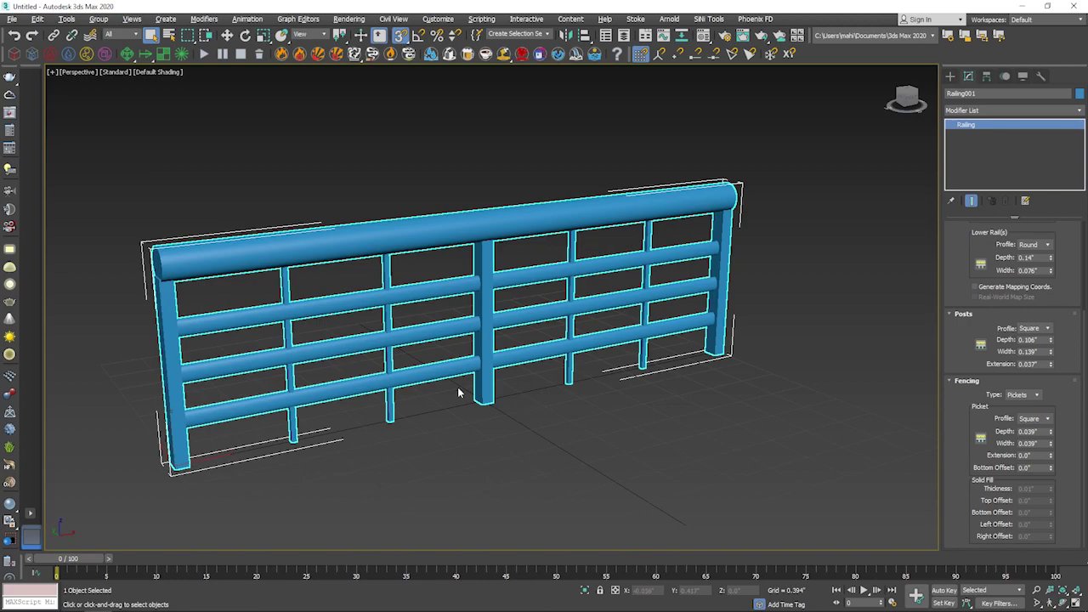
{"action": "scroll", "coordinate": [451, 381], "scroll_direction": "down", "scroll_amount": 5}
{"action": "mouse_move", "coordinate": [540, 393]}
{"action": "middle_mouse_down", "text": "alt"}
{"action": "mouse_move", "coordinate": [485, 429]}
{"action": "mouse_move", "coordinate": [448, 402]}
{"action": "middle_mouse_up", "text": "alt"}
Start the Line shape tool and maximize the Top view, panned to make room
{"action": "left_click", "coordinate": [241, 404]}
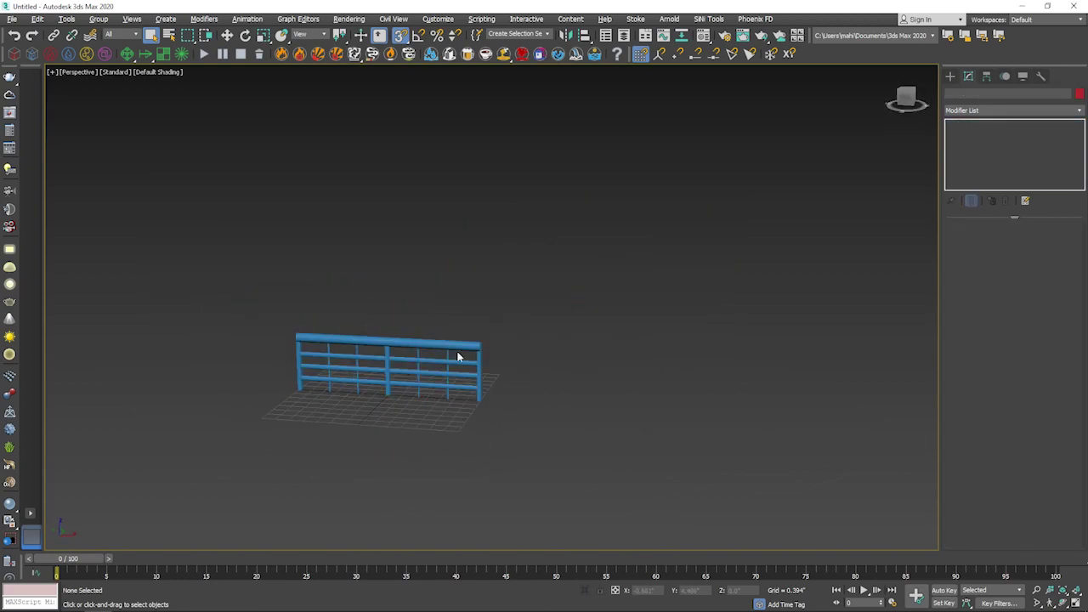
{"action": "left_click", "coordinate": [951, 76]}
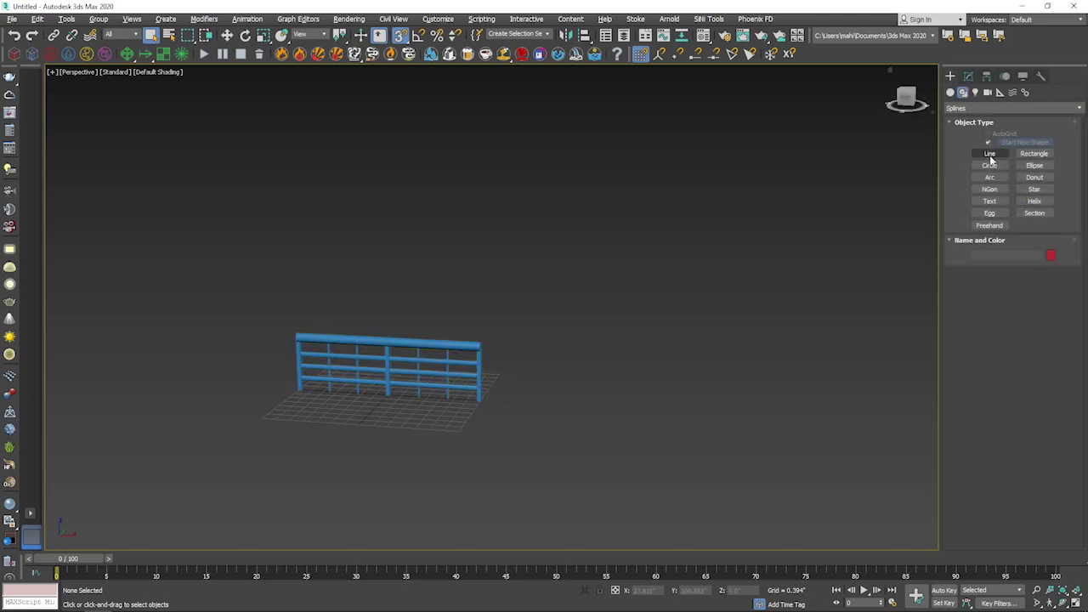
{"action": "left_click", "coordinate": [990, 154]}
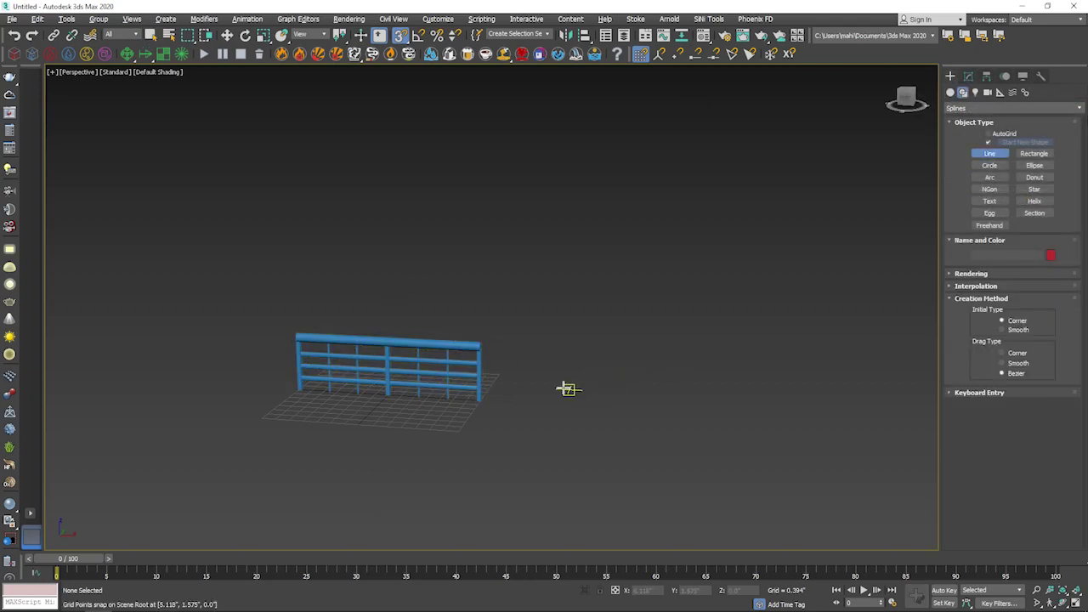
{"action": "key", "text": "alt+w"}
{"action": "right_click", "coordinate": [348, 228]}
{"action": "key", "text": "alt+w"}
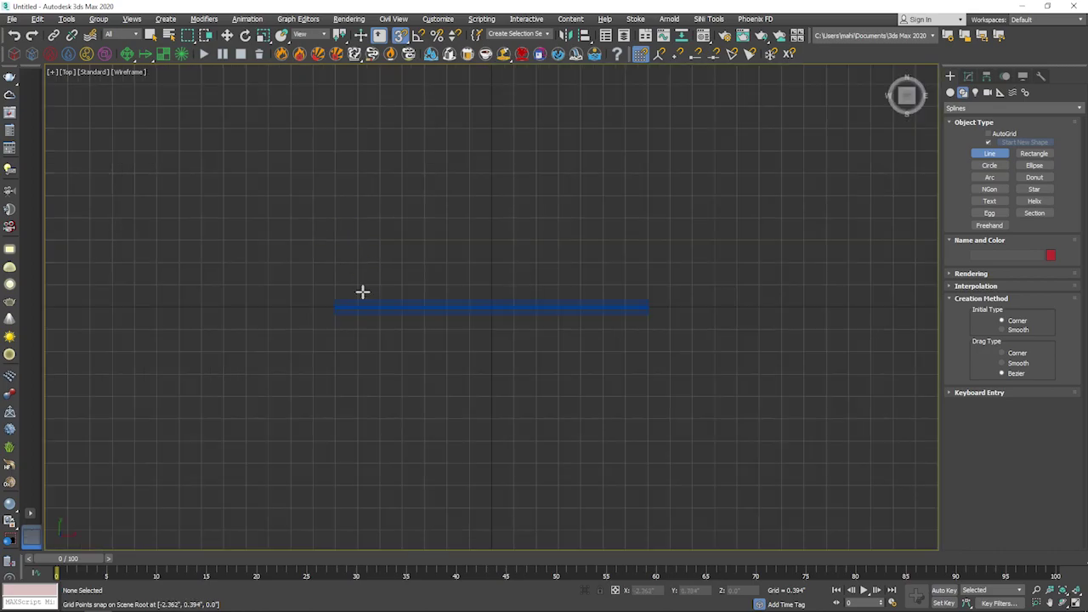
{"action": "scroll", "coordinate": [362, 291], "scroll_direction": "down", "scroll_amount": 3}
{"action": "middle_click_drag", "start_coordinate": [591, 345], "coordinate": [449, 323]}
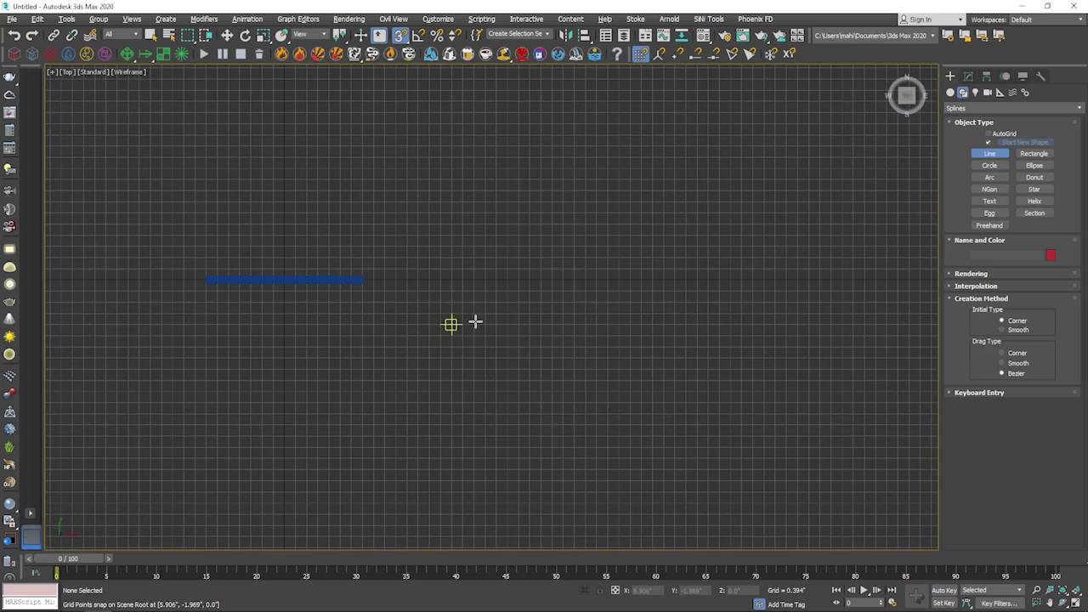
Draw the winding S-shaped Bezier line path Line001 beside the railing
{"action": "left_click", "coordinate": [416, 180]}
{"action": "left_click_drag", "start_coordinate": [452, 245], "coordinate": [450, 281]}
{"action": "mouse_move", "coordinate": [407, 312]}
{"action": "left_mouse_down"}
{"action": "mouse_move", "coordinate": [391, 334]}
{"action": "mouse_move", "coordinate": [395, 389]}
{"action": "left_mouse_up"}
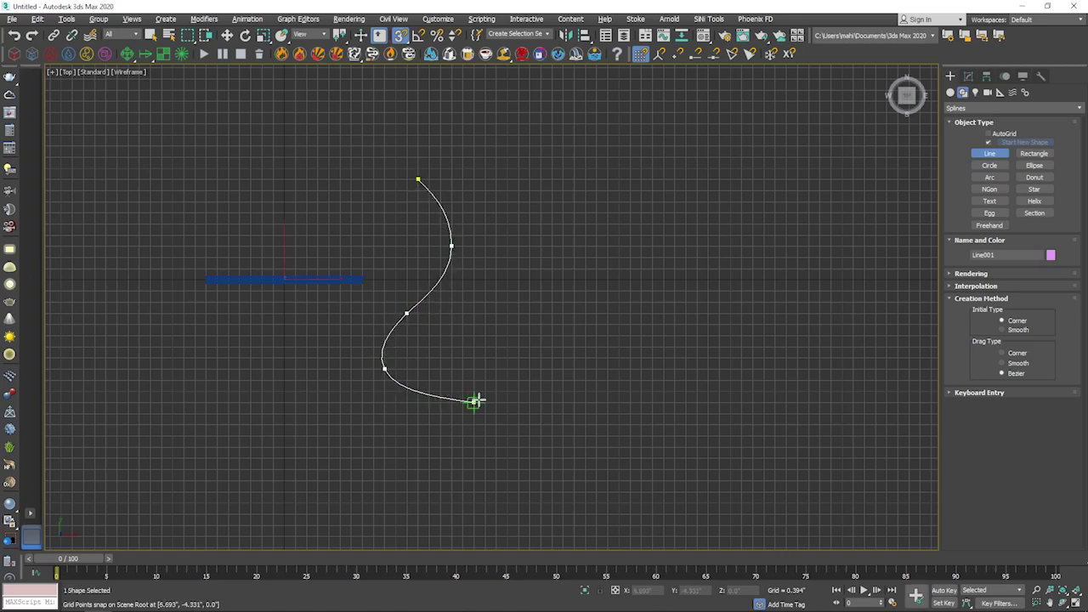
{"action": "left_click_drag", "start_coordinate": [485, 401], "coordinate": [516, 396]}
{"action": "left_click_drag", "start_coordinate": [562, 313], "coordinate": [655, 279]}
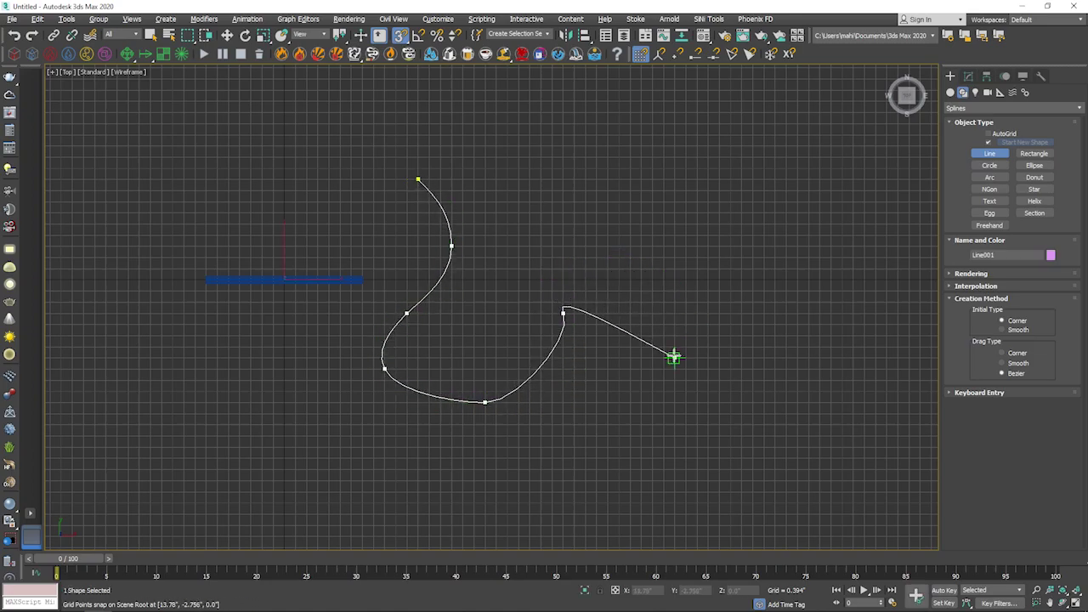
{"action": "left_click_drag", "start_coordinate": [562, 223], "coordinate": [593, 194]}
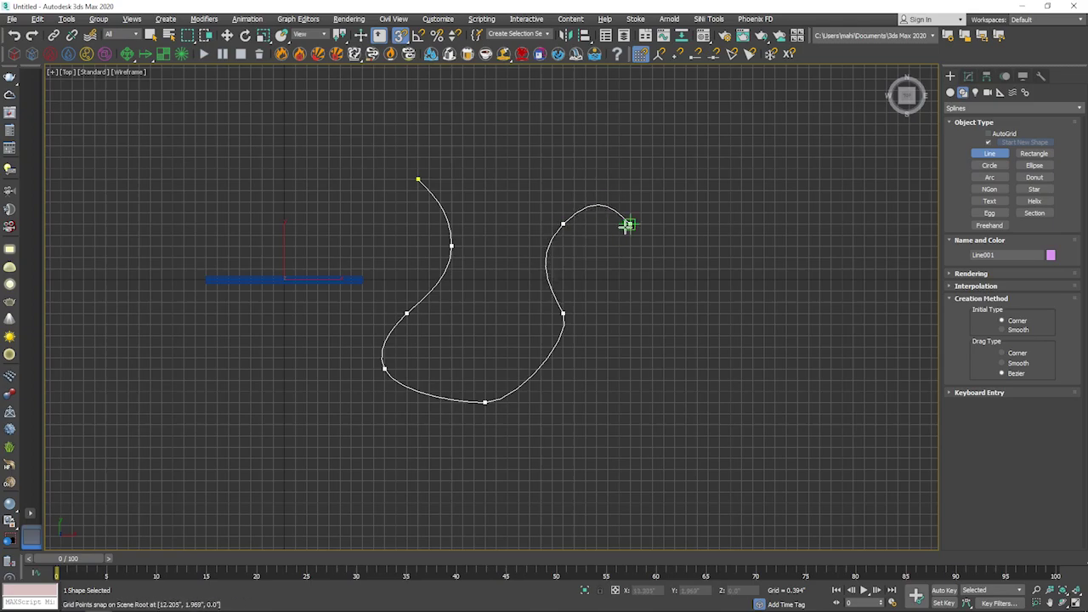
{"action": "right_click", "coordinate": [627, 226]}
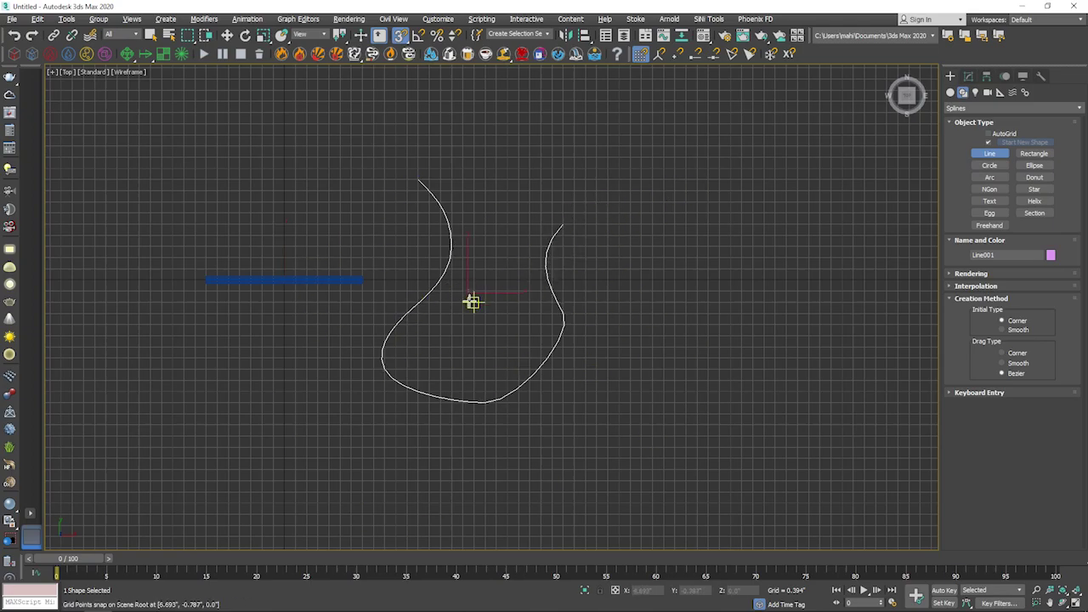
Frame the railing and the new path in the maximized Perspective view
{"action": "key", "text": "alt+w"}
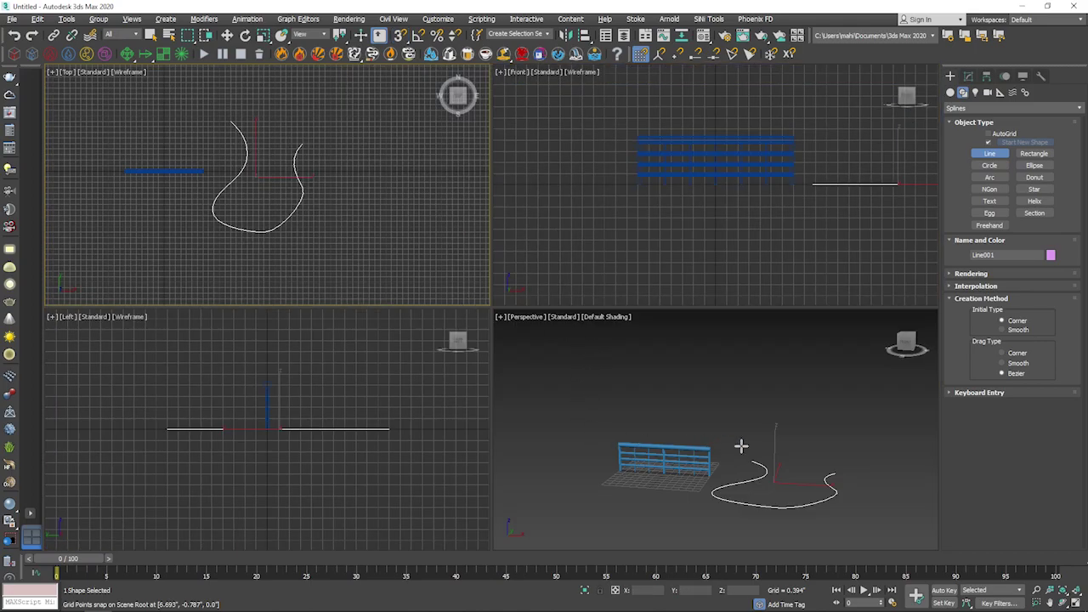
{"action": "middle_click_drag", "start_coordinate": [740, 445], "coordinate": [614, 389]}
{"action": "key", "text": "alt+w"}
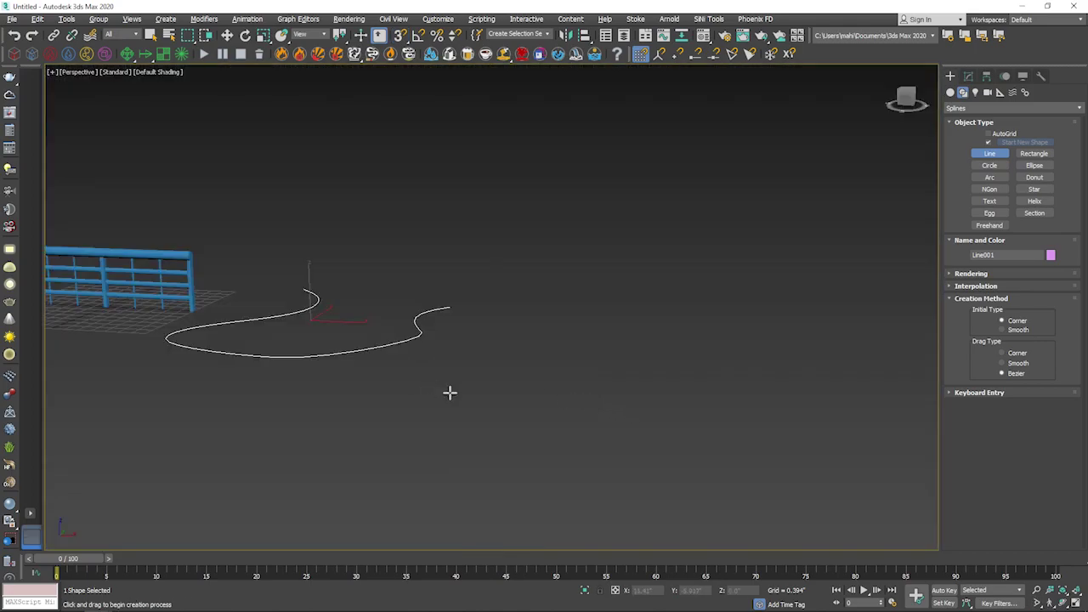
{"action": "mouse_move", "coordinate": [449, 389]}
{"action": "middle_mouse_down"}
{"action": "mouse_move", "coordinate": [609, 385]}
{"action": "mouse_move", "coordinate": [621, 403]}
{"action": "middle_mouse_up"}
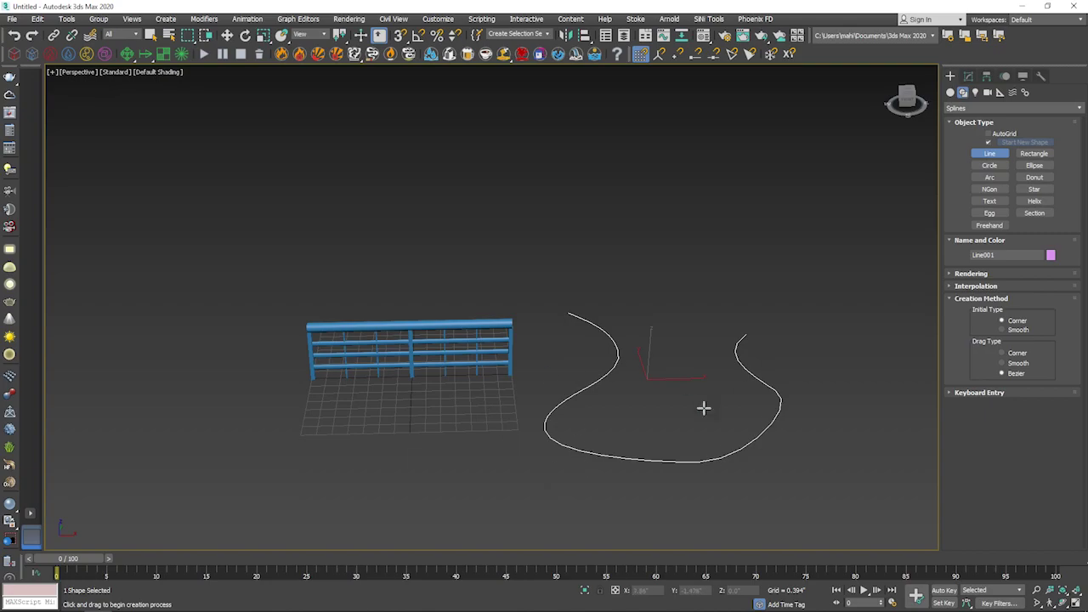
{"action": "right_click", "coordinate": [392, 259]}
Shift-drag a copy of the straight railing to the left
{"action": "left_click", "coordinate": [368, 244]}
{"action": "left_click", "coordinate": [485, 366]}
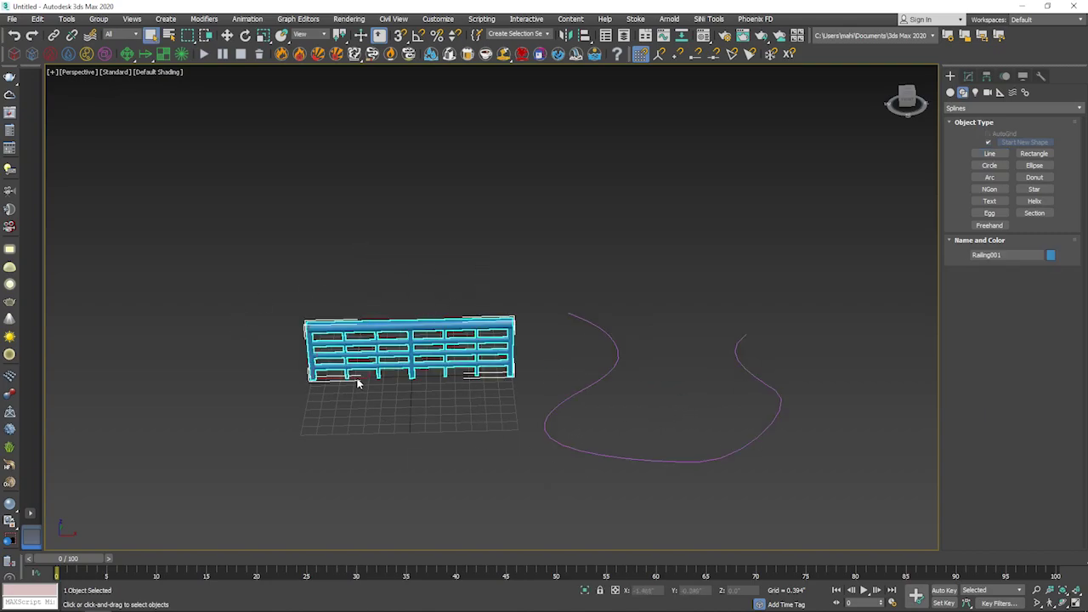
{"action": "key", "text": "w"}
{"action": "mouse_move", "coordinate": [354, 374]}
{"action": "left_mouse_down", "text": "shift"}
{"action": "mouse_move", "coordinate": [197, 368]}
{"action": "mouse_move", "coordinate": [106, 397]}
{"action": "left_mouse_up", "text": "shift"}
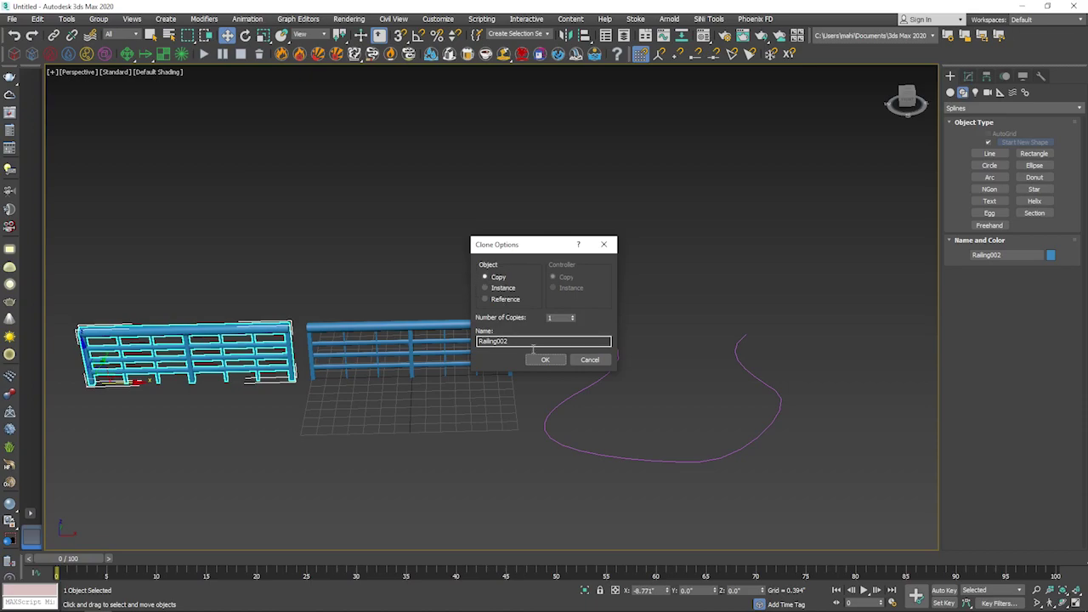
{"action": "left_click", "coordinate": [541, 359]}
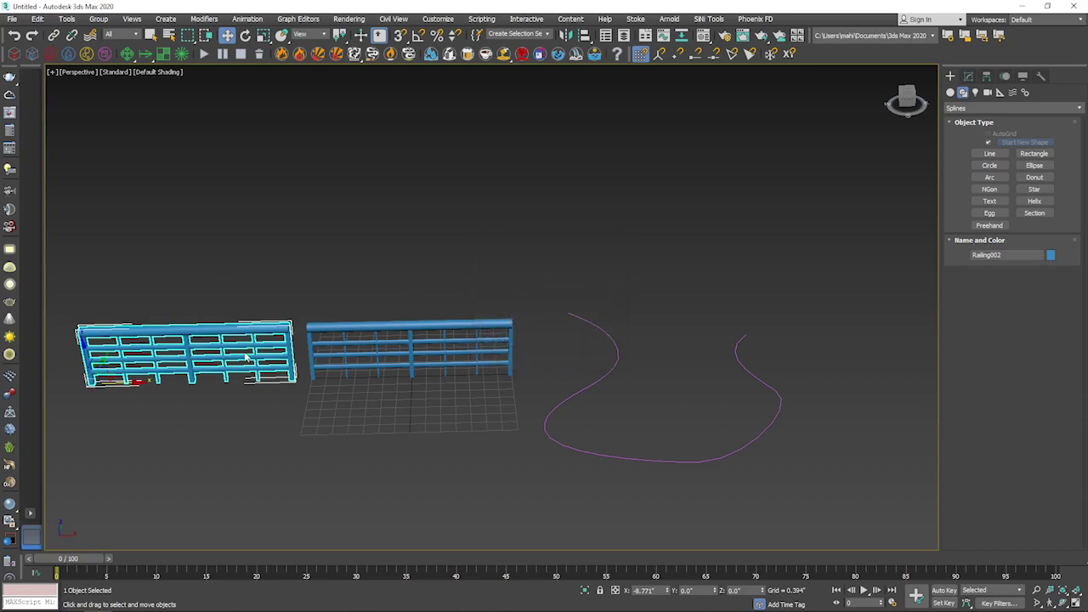
Pick Line001 as the copy's railing path and set Segments to 40
{"action": "left_click", "coordinate": [970, 77]}
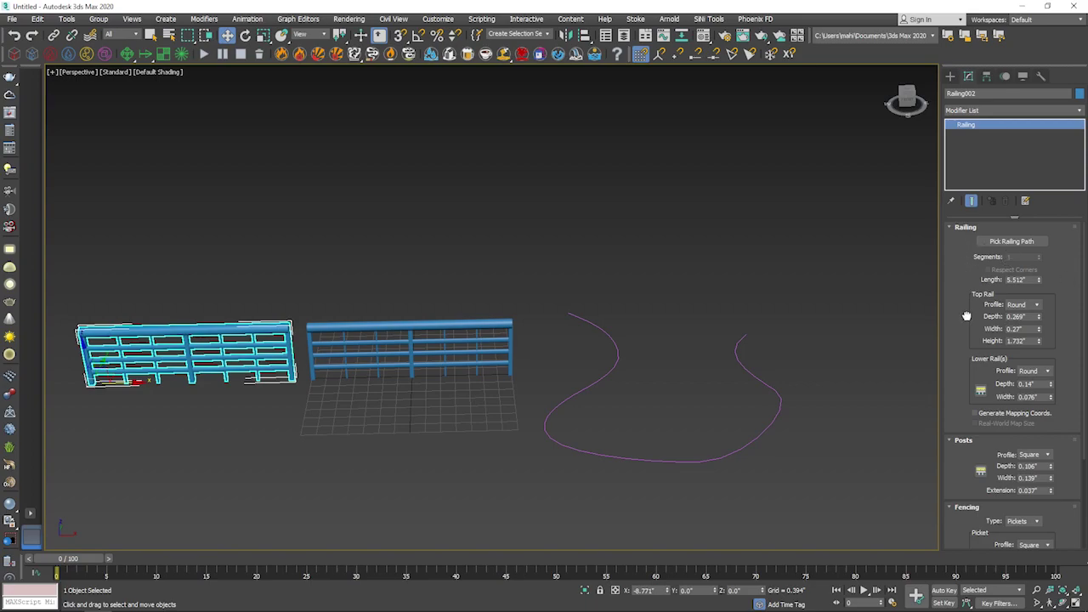
{"action": "scroll", "coordinate": [977, 257], "scroll_direction": "down", "scroll_amount": 1}
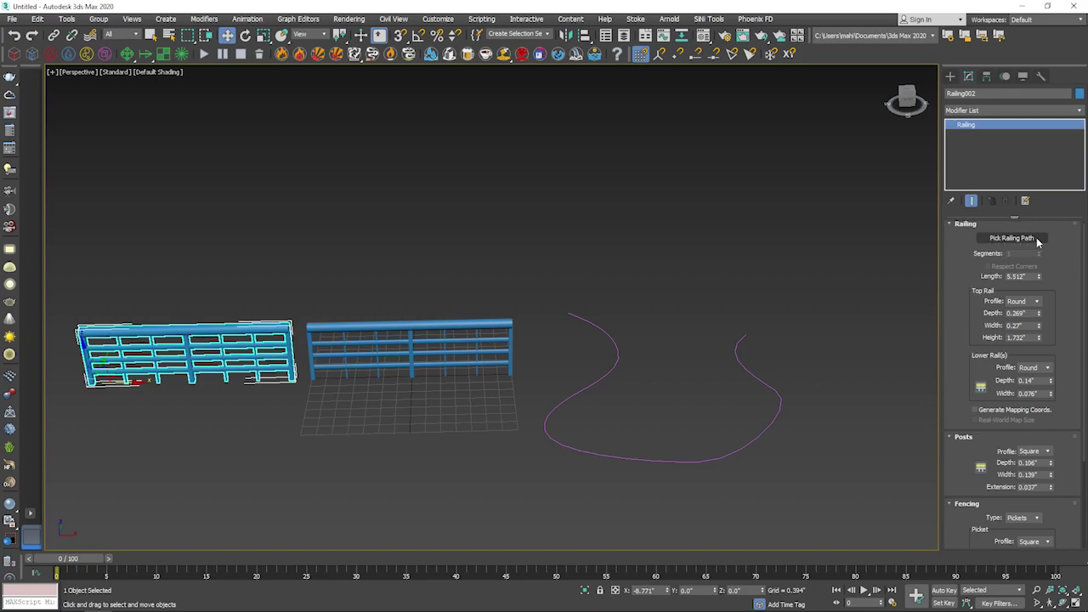
{"action": "left_click", "coordinate": [1012, 238]}
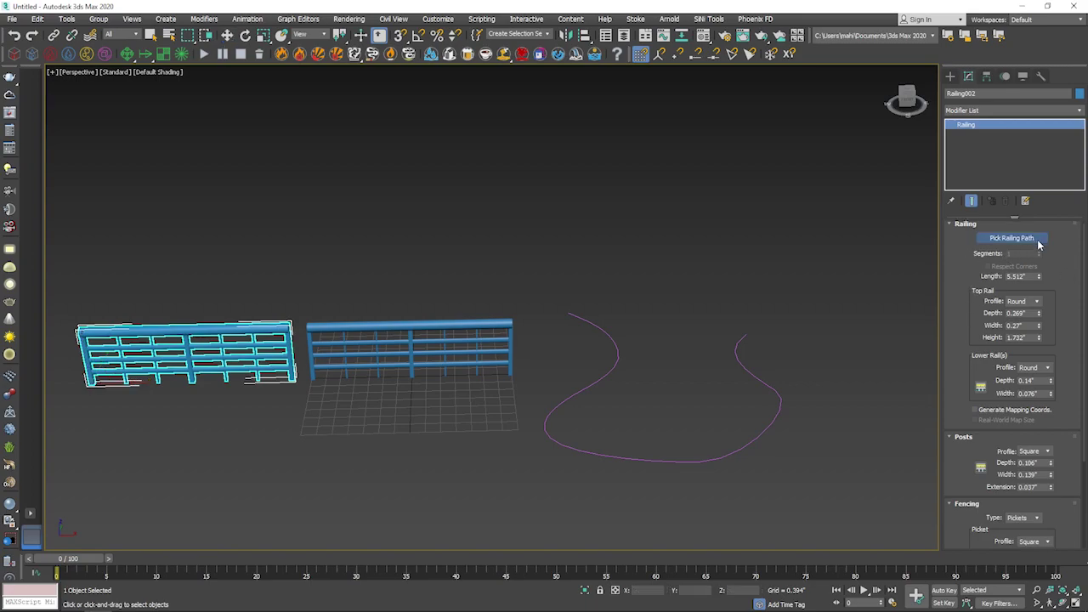
{"action": "left_click", "coordinate": [569, 395]}
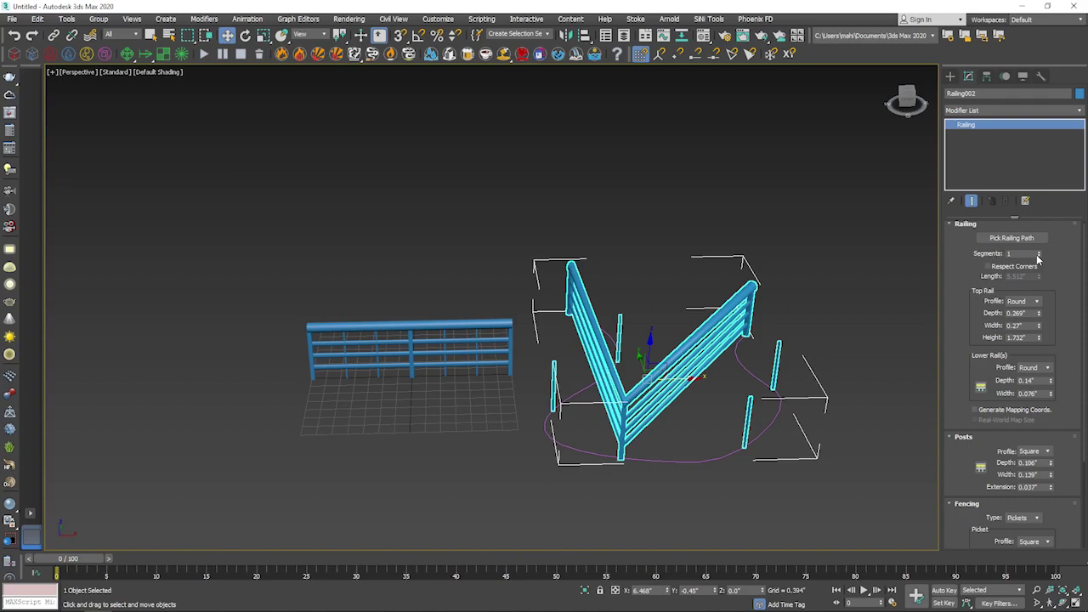
{"action": "left_click_drag", "start_coordinate": [1038, 253], "coordinate": [1037, 212]}
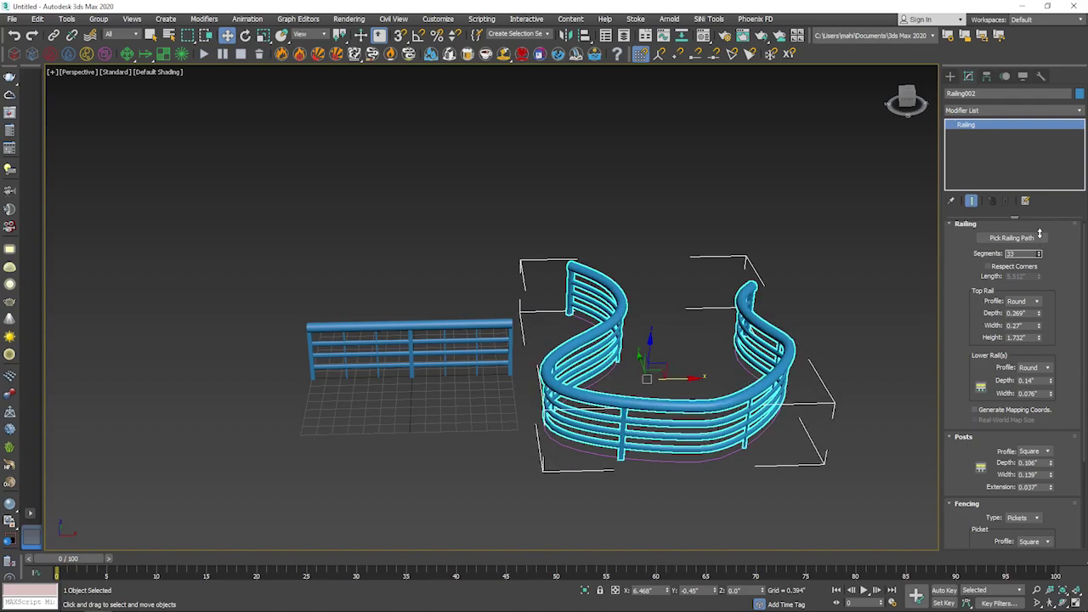
{"action": "left_click", "coordinate": [837, 302]}
{"action": "mouse_move", "coordinate": [816, 306]}
{"action": "middle_mouse_down", "text": "alt"}
{"action": "mouse_move", "coordinate": [770, 308]}
{"action": "mouse_move", "coordinate": [876, 343]}
{"action": "mouse_move", "coordinate": [854, 337]}
{"action": "mouse_move", "coordinate": [841, 370]}
{"action": "mouse_move", "coordinate": [884, 374]}
{"action": "mouse_move", "coordinate": [923, 342]}
{"action": "middle_mouse_up", "text": "alt"}
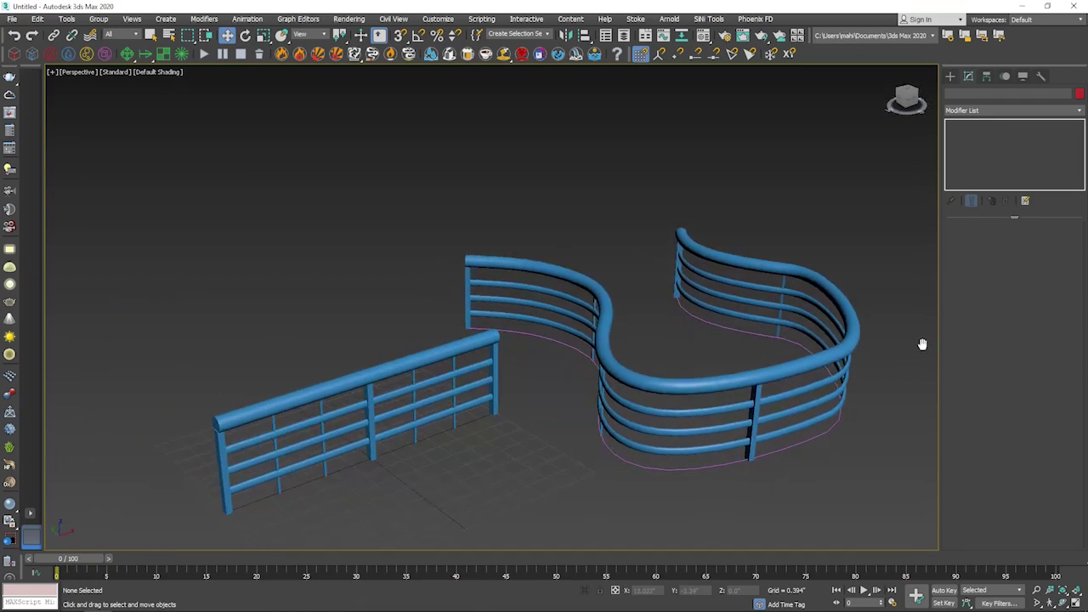
{"action": "scroll", "coordinate": [544, 453], "scroll_direction": "down", "scroll_amount": 3}
{"action": "middle_click_drag", "start_coordinate": [544, 454], "coordinate": [599, 459]}
Shift-drag another copy of the short straight railing aside
{"action": "left_click", "coordinate": [531, 438]}
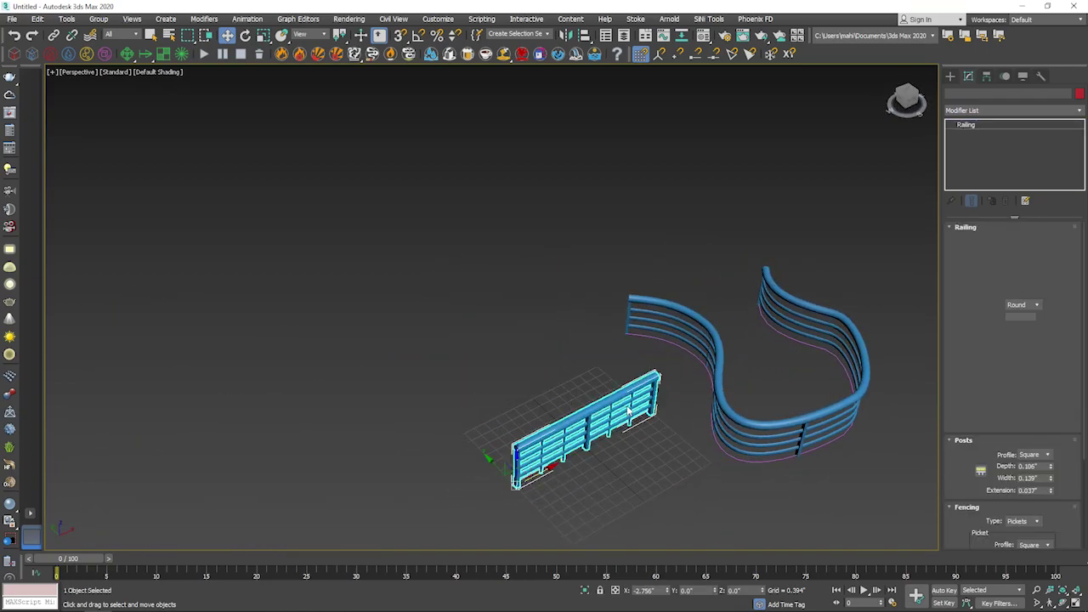
{"action": "left_click_drag", "start_coordinate": [493, 463], "coordinate": [480, 443], "text": "shift"}
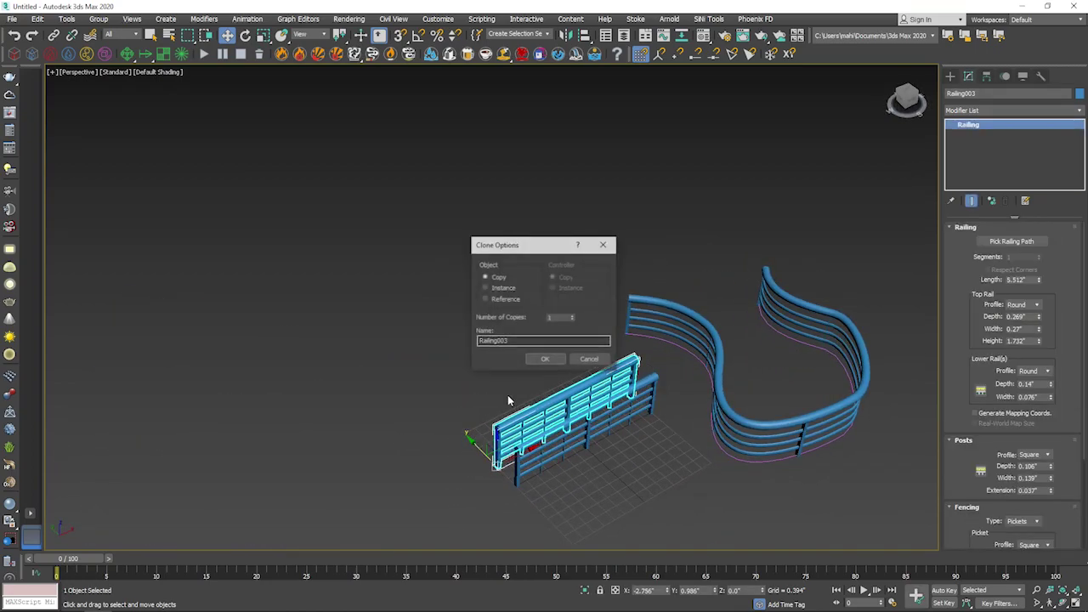
{"action": "left_click", "coordinate": [549, 362]}
{"action": "scroll", "coordinate": [501, 393], "scroll_direction": "up", "scroll_amount": 2}
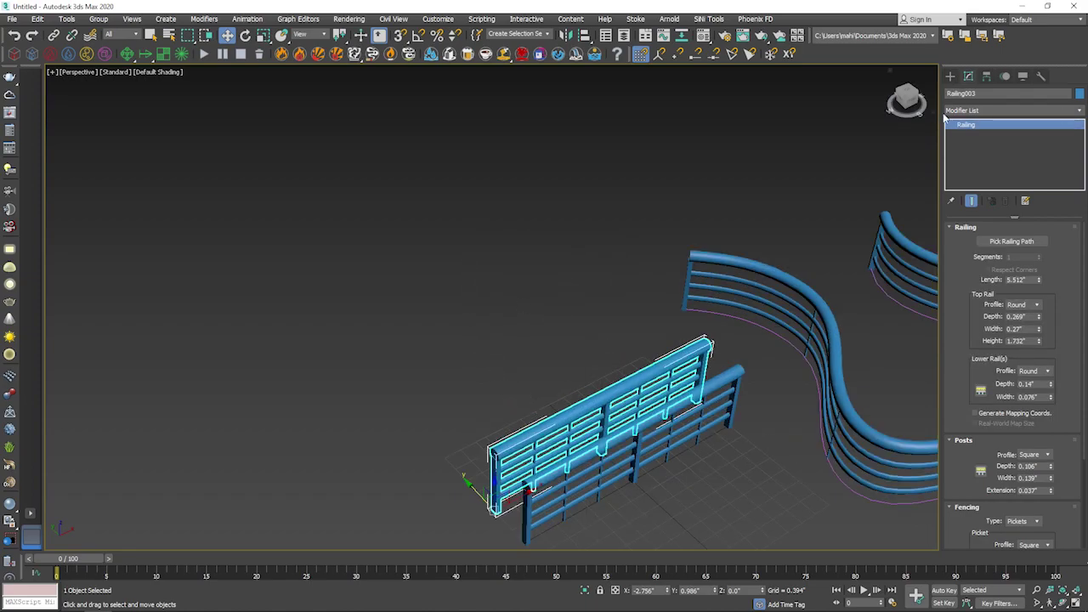
Draw a six-pointed star shape near the centre of the view
{"action": "left_click", "coordinate": [951, 75]}
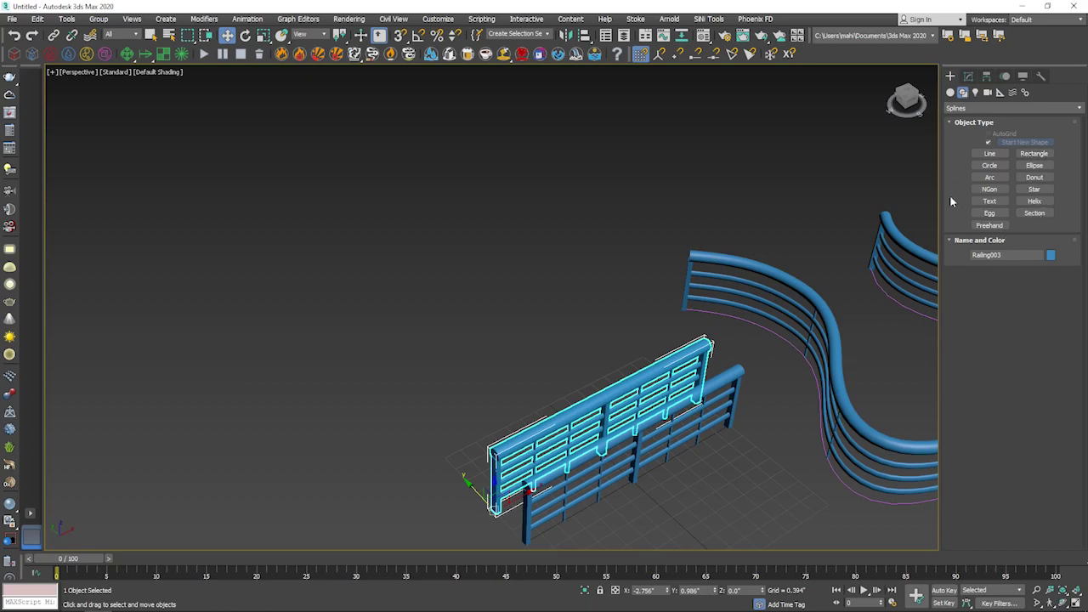
{"action": "left_click", "coordinate": [1034, 188]}
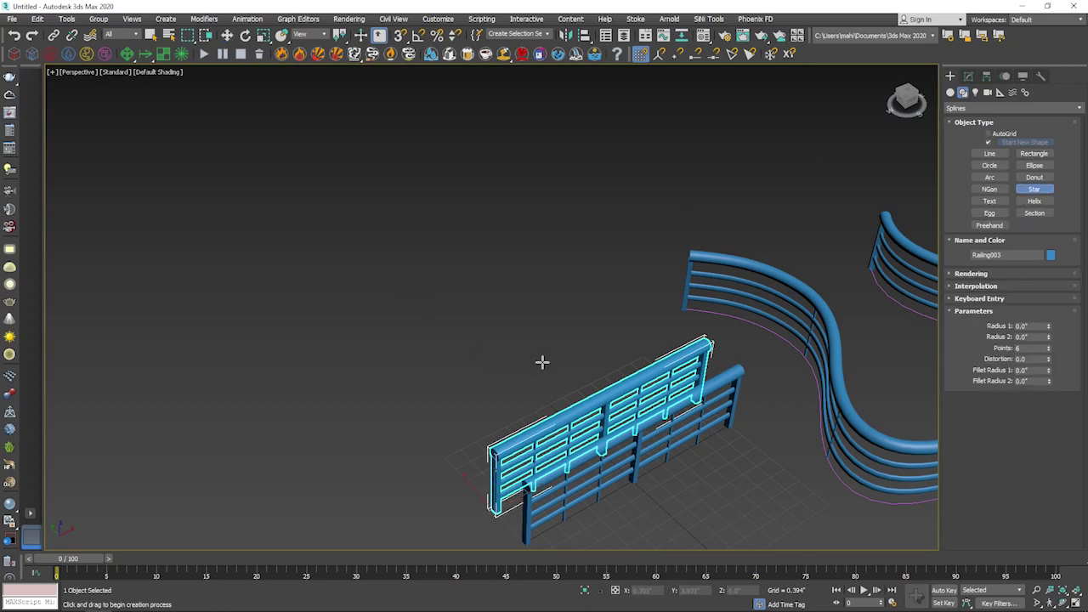
{"action": "left_click_drag", "start_coordinate": [505, 352], "coordinate": [568, 406]}
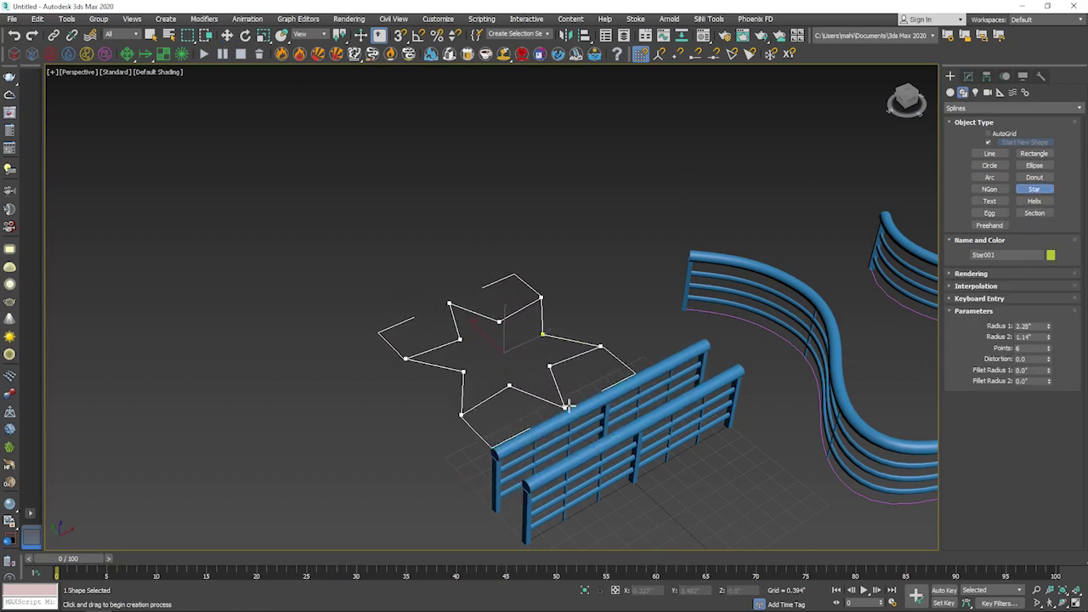
{"action": "left_click", "coordinate": [547, 369]}
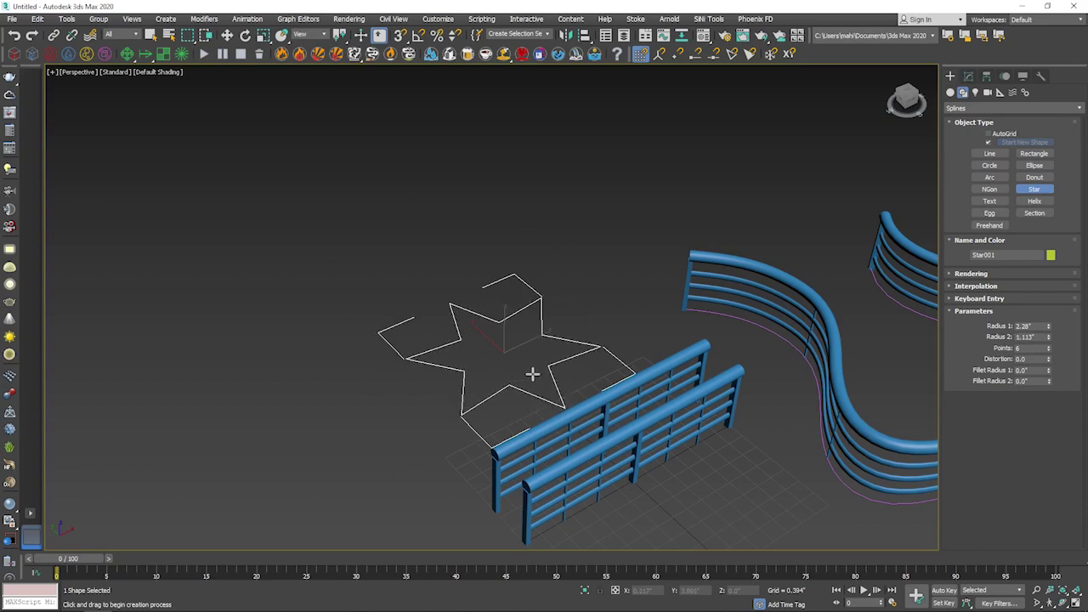
Make the new railing copy follow Star001 with about 38 segments
{"action": "key", "text": "w"}
{"action": "left_click", "coordinate": [684, 375]}
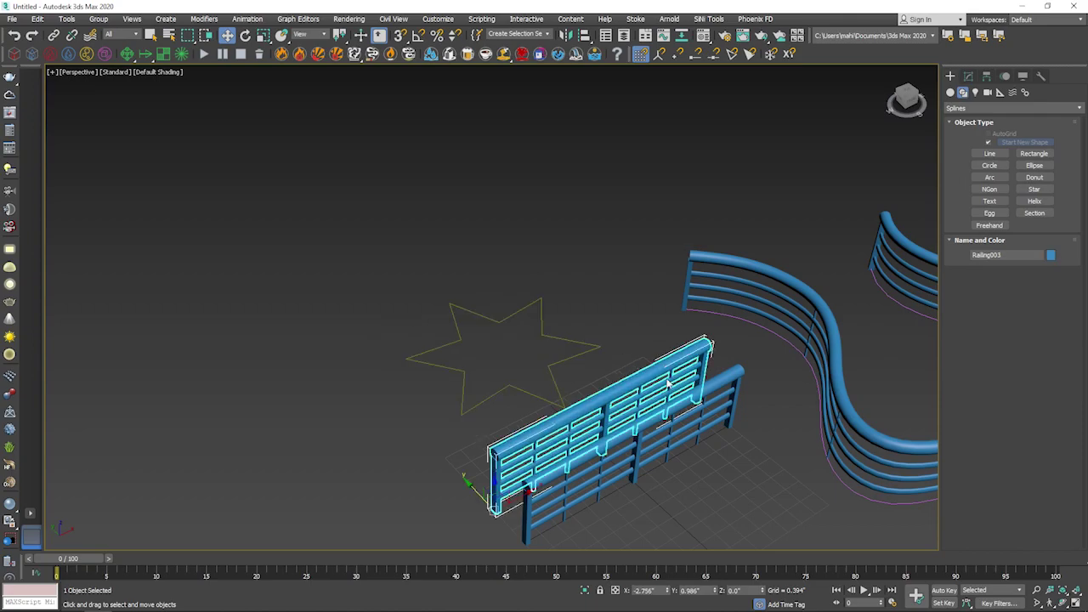
{"action": "left_click", "coordinate": [968, 76]}
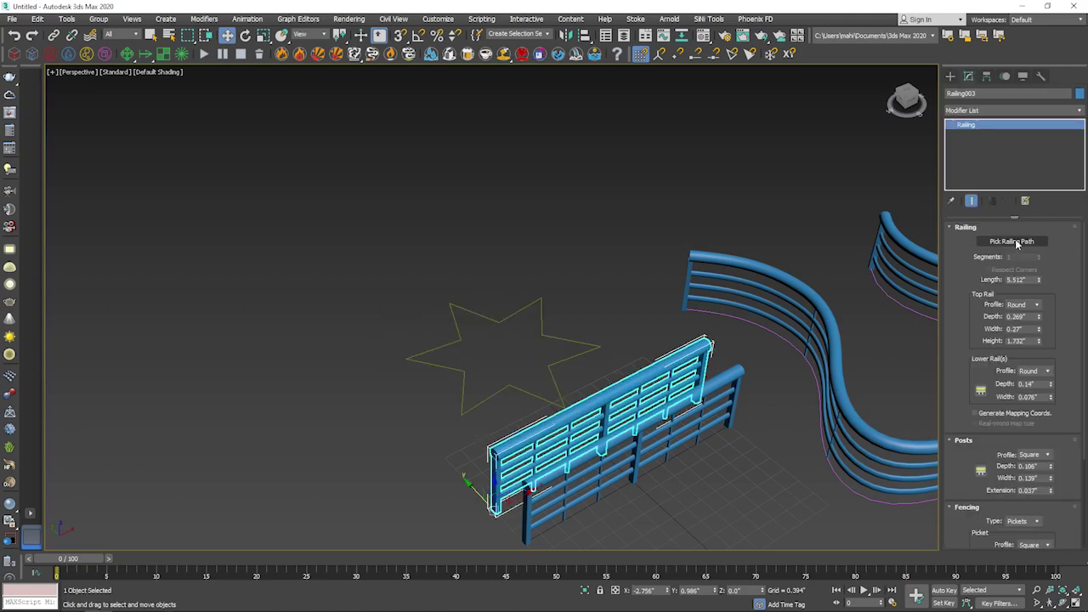
{"action": "left_click", "coordinate": [1011, 242]}
{"action": "left_click", "coordinate": [540, 298]}
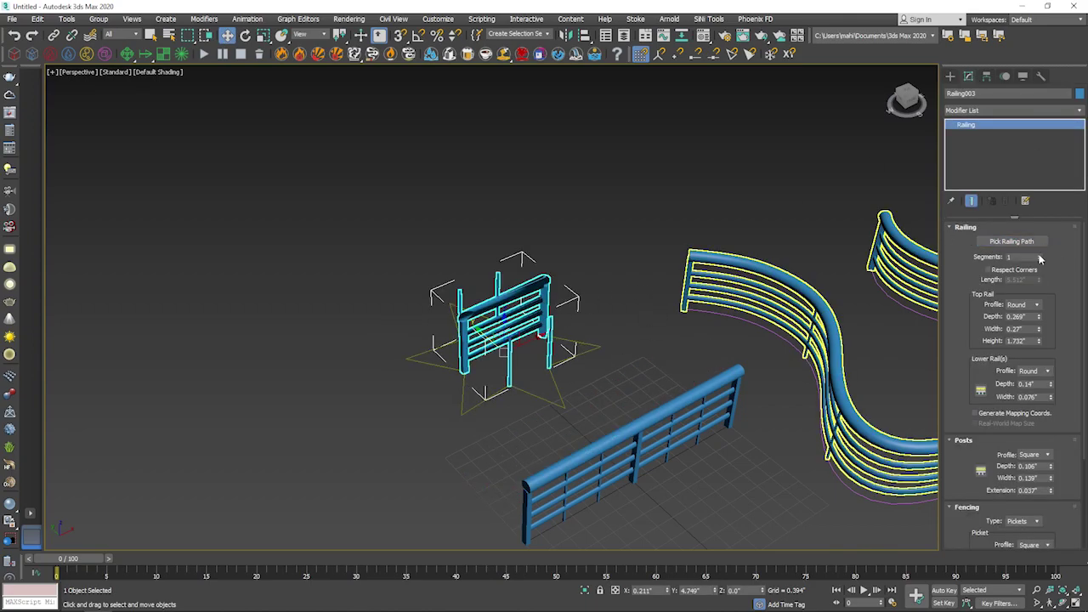
{"action": "left_click_drag", "start_coordinate": [1039, 258], "coordinate": [1039, 233]}
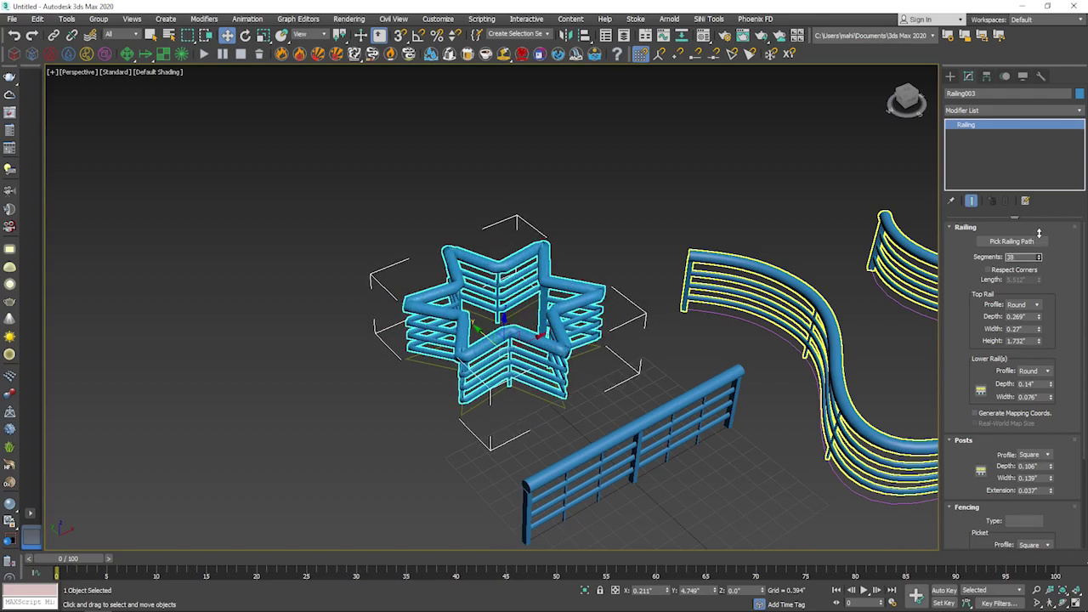
{"action": "left_click", "coordinate": [356, 364]}
{"action": "scroll", "coordinate": [379, 355], "scroll_direction": "down", "scroll_amount": 4}
{"action": "mouse_move", "coordinate": [598, 400]}
{"action": "middle_mouse_down", "text": "alt"}
{"action": "mouse_move", "coordinate": [558, 357]}
{"action": "mouse_move", "coordinate": [854, 145]}
{"action": "middle_mouse_up", "text": "alt"}
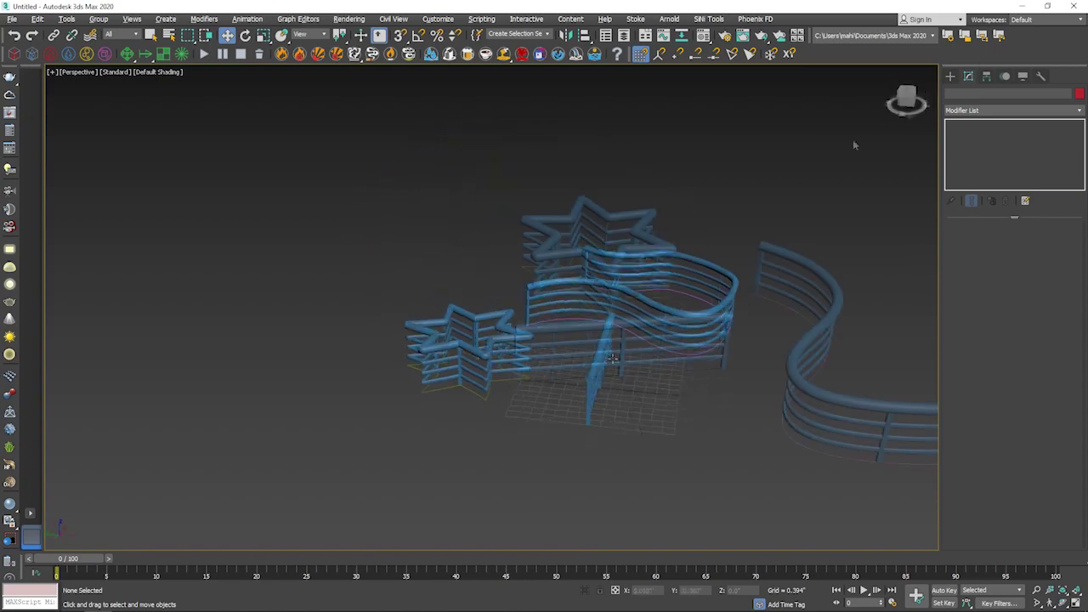
Draw a rectangle to the left of the straight railing
{"action": "left_click", "coordinate": [951, 76]}
{"action": "left_click", "coordinate": [963, 92]}
{"action": "left_click", "coordinate": [1034, 153]}
{"action": "mouse_move", "coordinate": [291, 364]}
{"action": "left_mouse_down"}
{"action": "mouse_move", "coordinate": [454, 395]}
{"action": "mouse_move", "coordinate": [495, 416]}
{"action": "left_mouse_up"}
{"action": "key", "text": "w"}
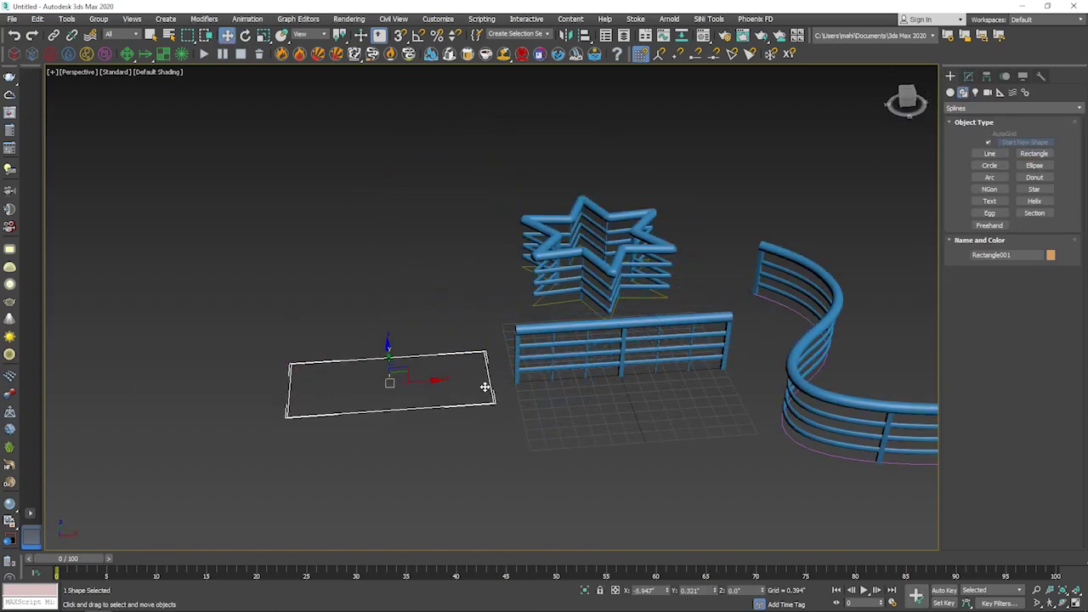
Convert the rectangle to an editable spline and fillet its bottom corners
{"action": "right_click", "coordinate": [411, 359]}
{"action": "left_click", "coordinate": [582, 546]}
{"action": "key", "text": "2"}
{"action": "left_click", "coordinate": [448, 357]}
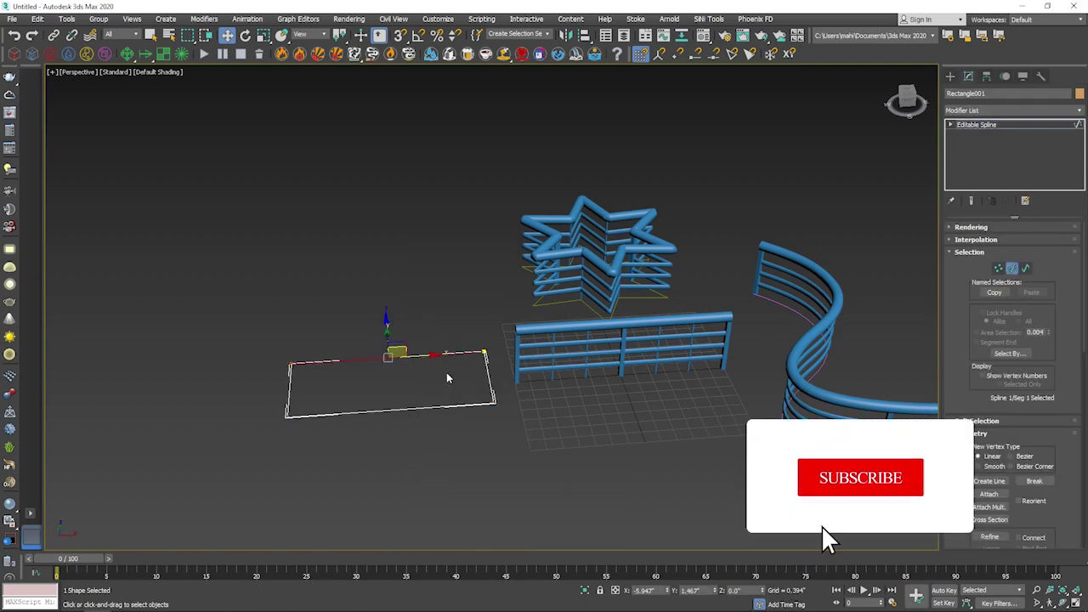
{"action": "left_click", "coordinate": [447, 364]}
{"action": "left_click_drag", "start_coordinate": [510, 382], "coordinate": [230, 413]}
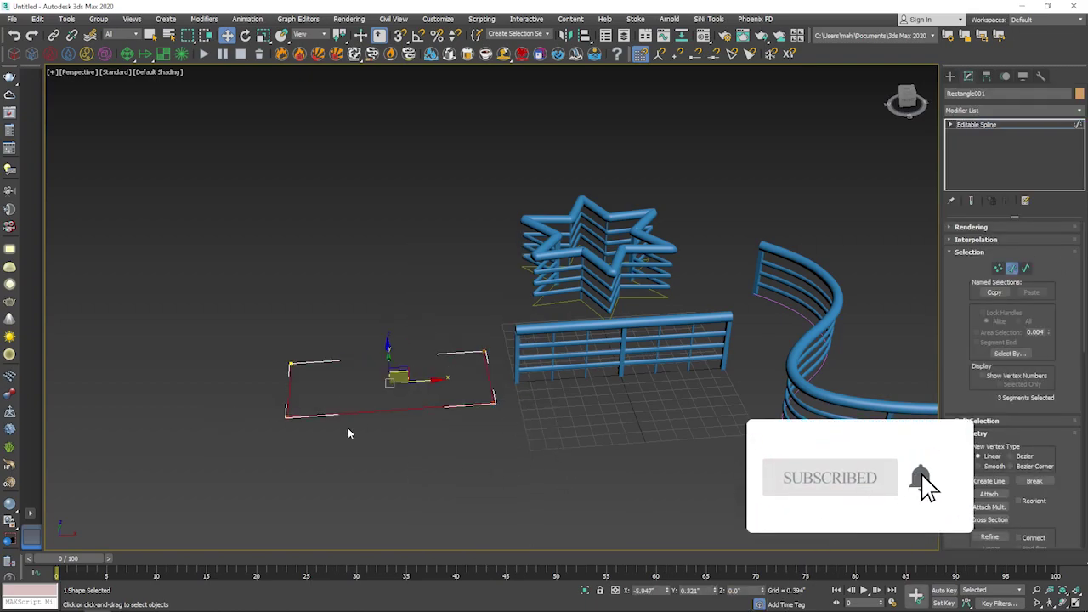
{"action": "left_click", "coordinate": [1001, 269]}
{"action": "left_click_drag", "start_coordinate": [242, 456], "coordinate": [558, 377]}
{"action": "scroll", "coordinate": [1054, 486], "scroll_direction": "down", "scroll_amount": 5}
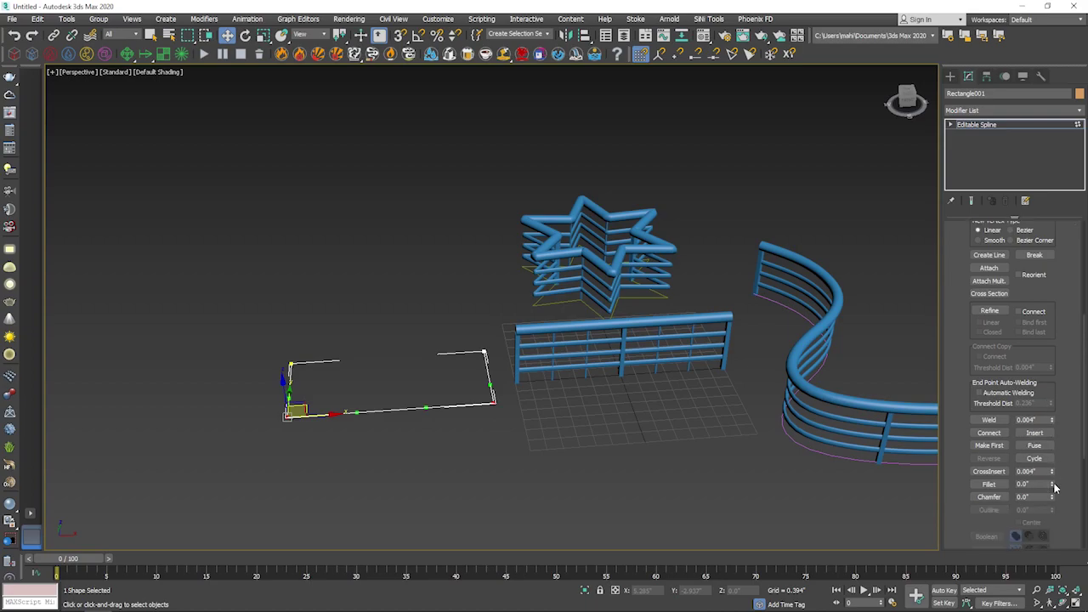
{"action": "left_click_drag", "start_coordinate": [1054, 486], "coordinate": [1054, 474]}
{"action": "scroll", "coordinate": [319, 425], "scroll_direction": "up", "scroll_amount": 2}
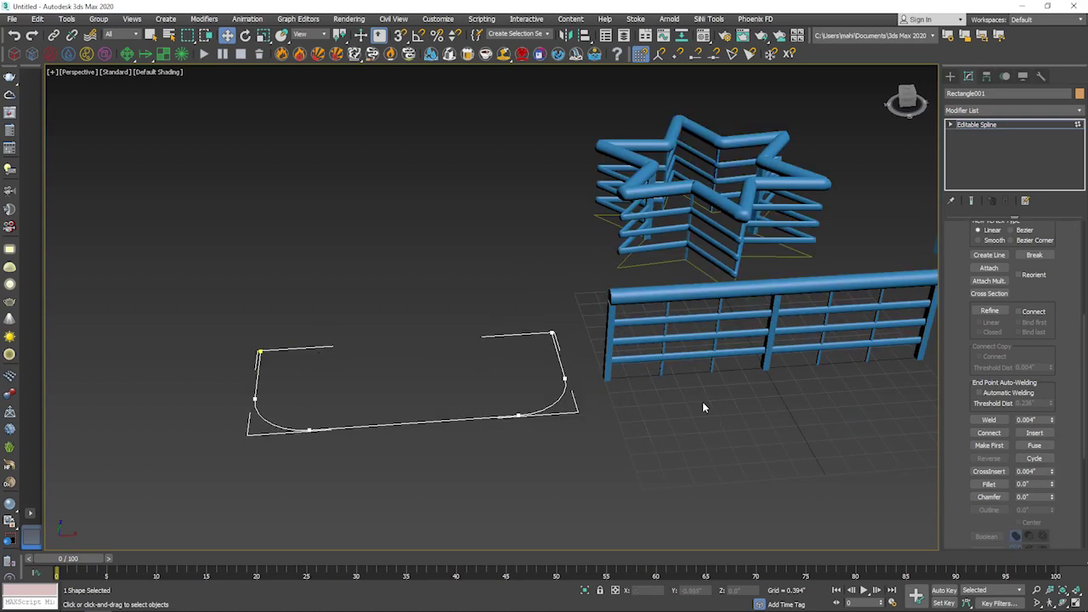
Copy the straight railing and run it along the rounded path with 50 segments
{"action": "left_click", "coordinate": [501, 365]}
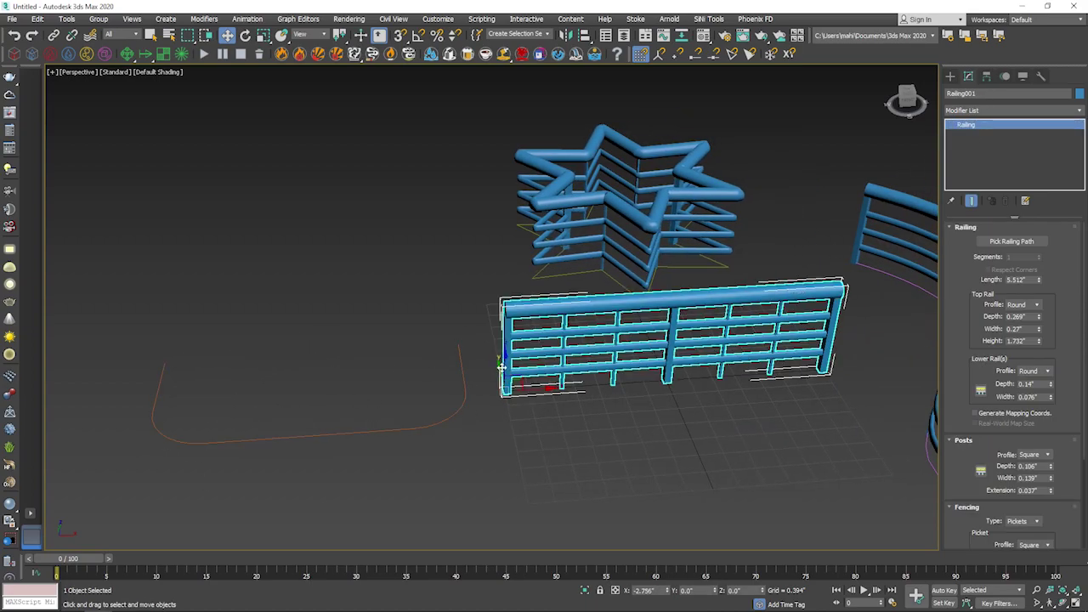
{"action": "left_click_drag", "start_coordinate": [501, 366], "coordinate": [511, 421], "text": "shift"}
{"action": "left_click", "coordinate": [546, 357]}
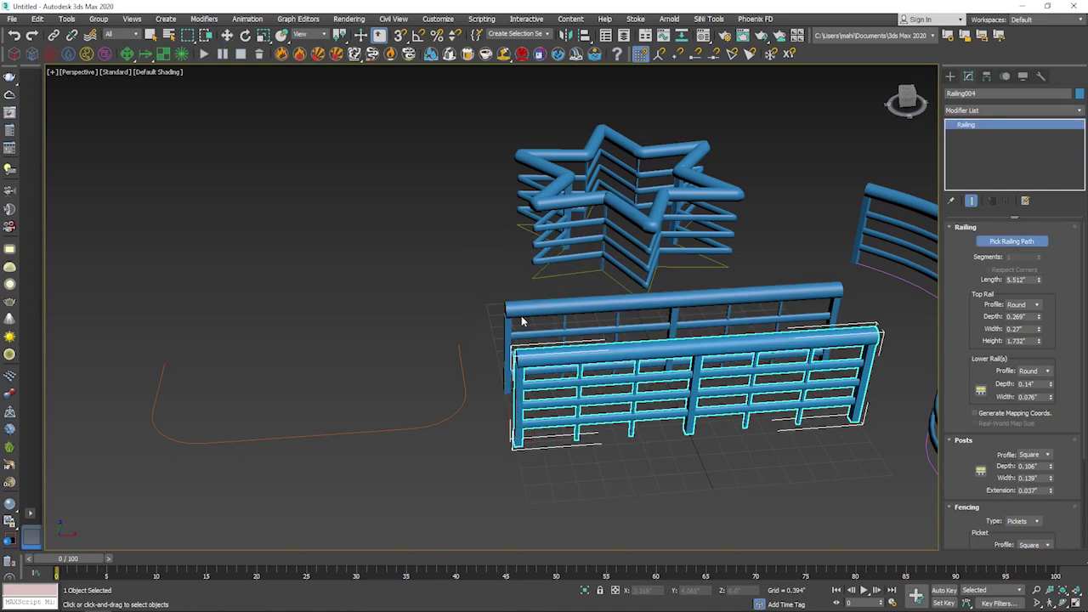
{"action": "left_click", "coordinate": [462, 404]}
{"action": "left_click_drag", "start_coordinate": [1039, 259], "coordinate": [1034, 229]}
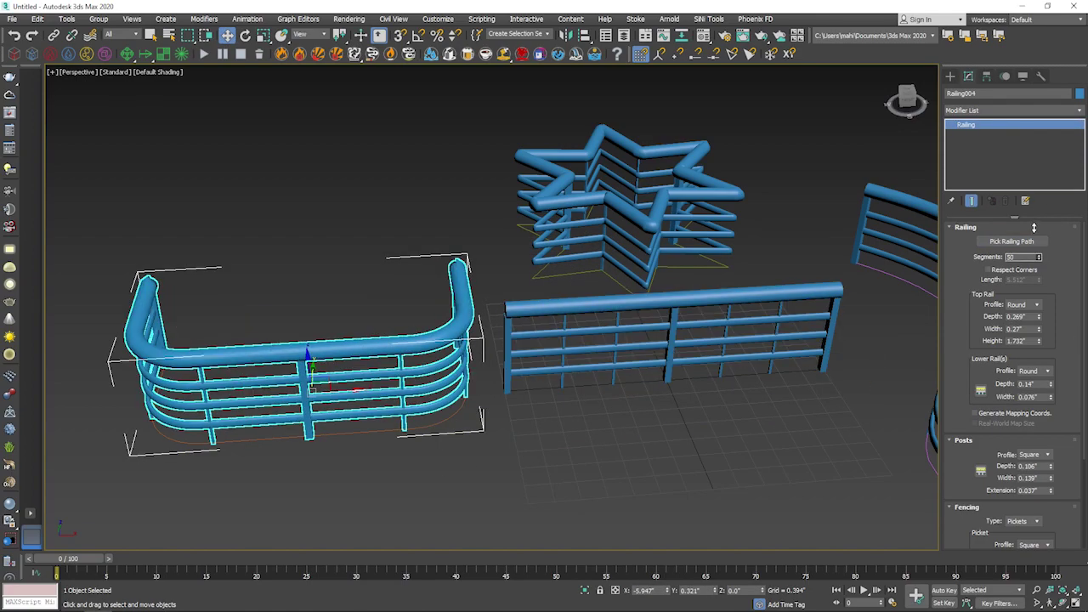
{"action": "left_click", "coordinate": [479, 409]}
{"action": "scroll", "coordinate": [479, 409], "scroll_direction": "down", "scroll_amount": 3}
{"action": "mouse_move", "coordinate": [479, 408]}
{"action": "middle_mouse_down", "text": "alt"}
{"action": "mouse_move", "coordinate": [608, 395]}
{"action": "mouse_move", "coordinate": [576, 405]}
{"action": "middle_mouse_up", "text": "alt"}
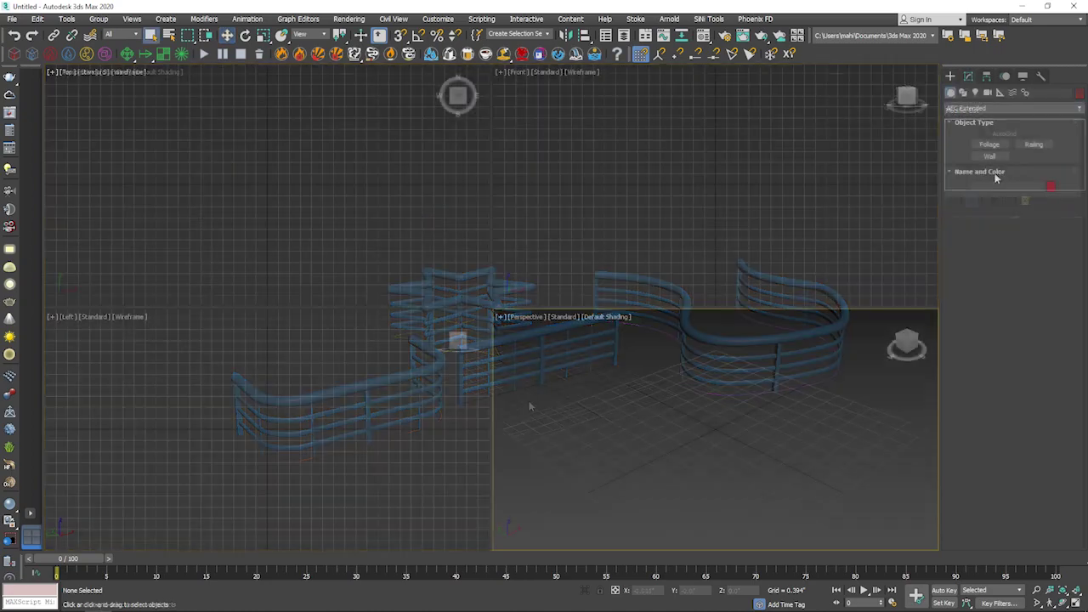
Set the AEC Extended Wall tool to 0.5" width and 9.0" height
{"action": "left_click", "coordinate": [989, 158]}
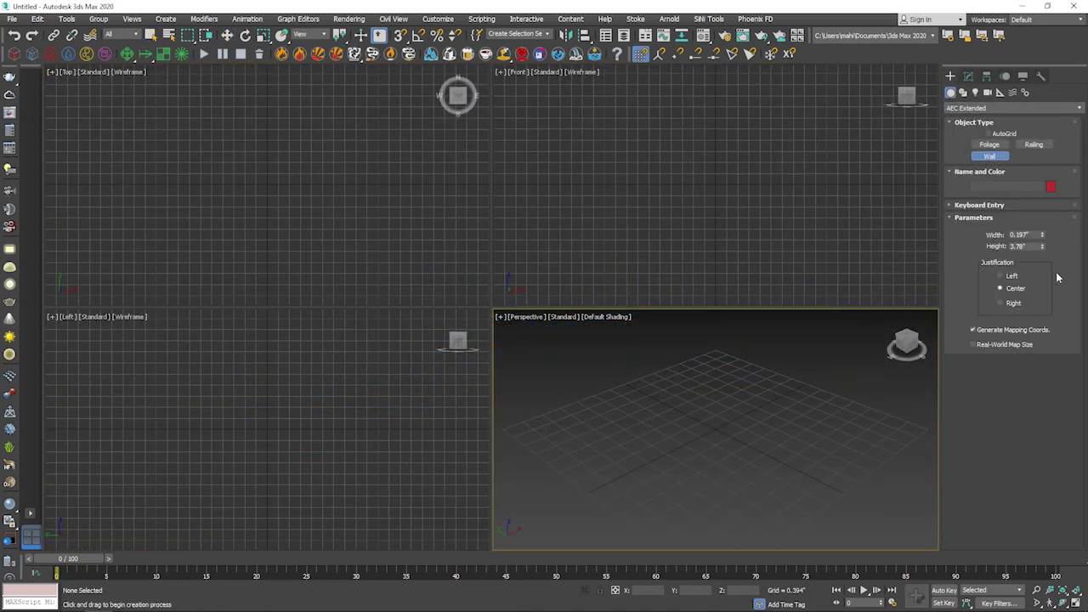
{"action": "double_click", "coordinate": [1034, 235]}
{"action": "key", "text": "Tab"}
{"action": "left_click", "coordinate": [1031, 233]}
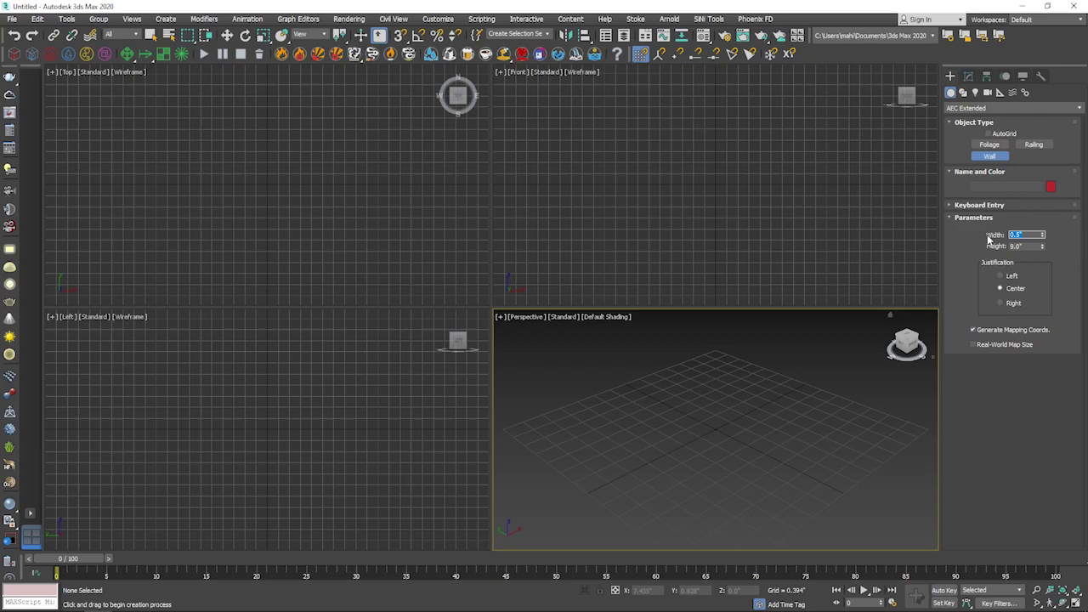
Maximize the Top view to fill the viewport area and exit wall creation
{"action": "right_click", "coordinate": [278, 241]}
{"action": "key", "text": "alt+w"}
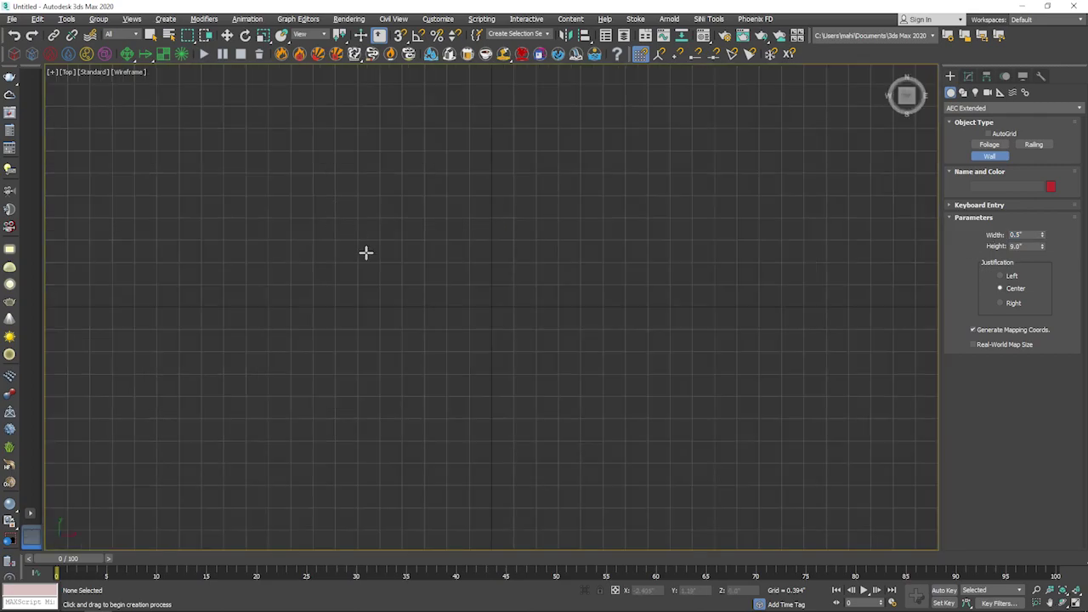
{"action": "scroll", "coordinate": [416, 295], "scroll_direction": "down", "scroll_amount": 1}
{"action": "scroll", "coordinate": [425, 301], "scroll_direction": "down", "scroll_amount": 1}
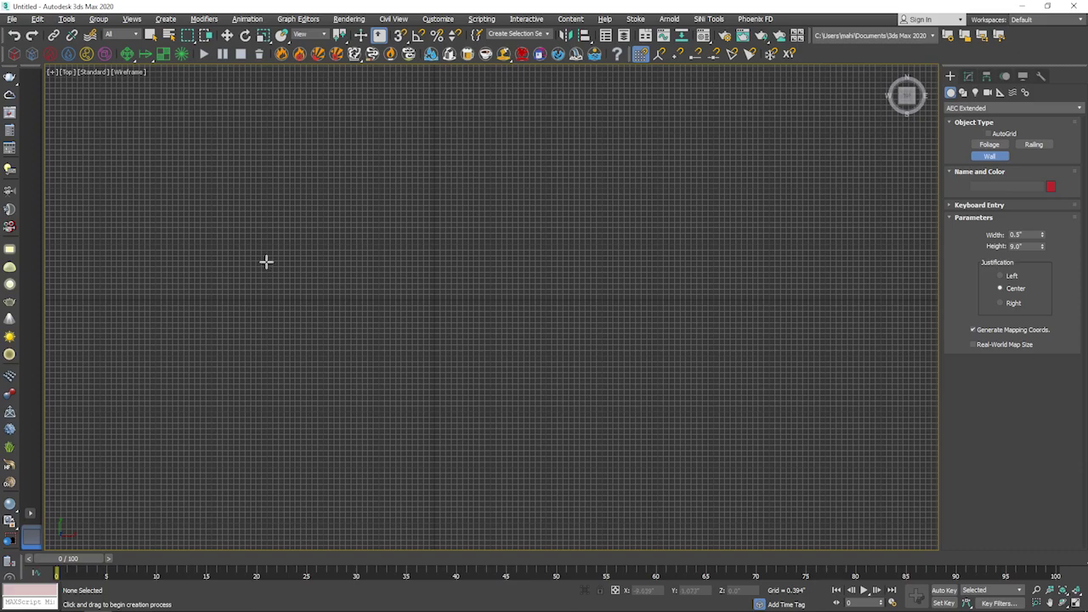
{"action": "scroll", "coordinate": [300, 189], "scroll_direction": "up", "scroll_amount": 1}
{"action": "right_click", "coordinate": [301, 189]}
{"action": "left_click", "coordinate": [67, 20]}
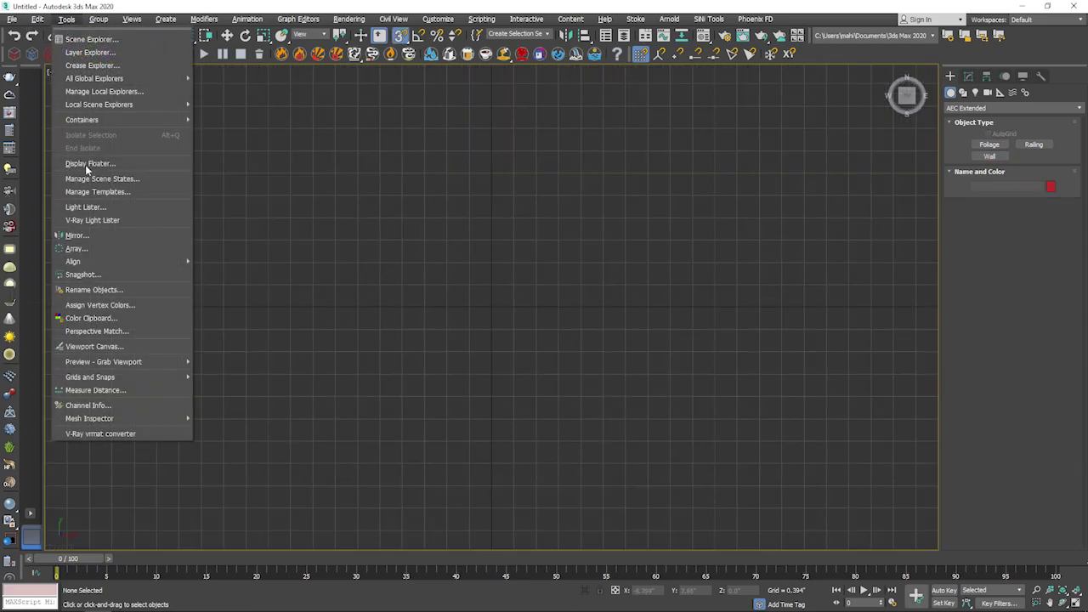
{"action": "mouse_move", "coordinate": [91, 377]}
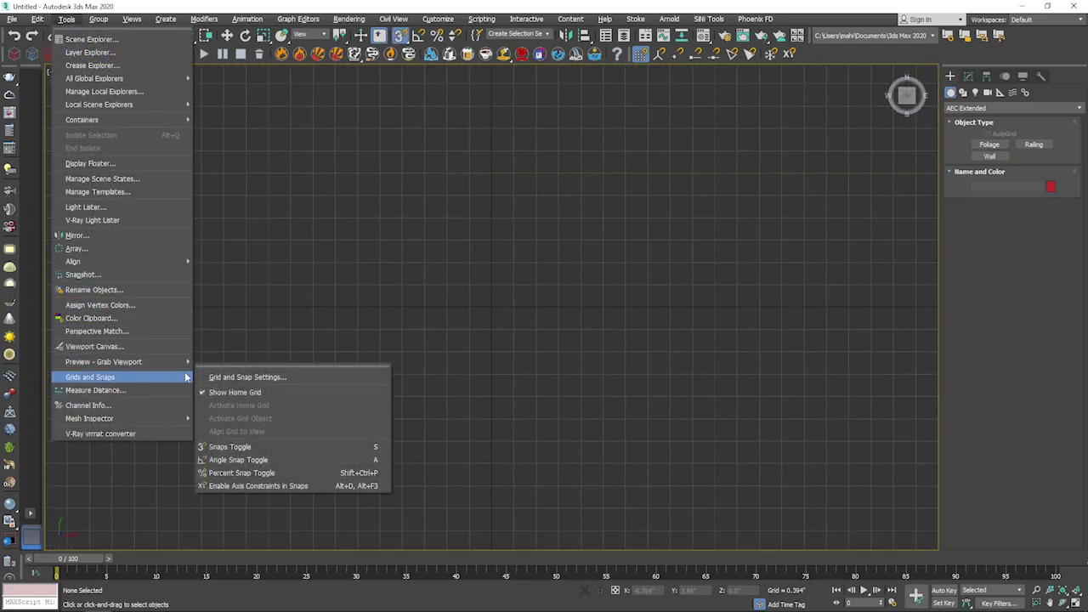
Enable Grid Points snapping in the Grid and Snap Settings
{"action": "left_click", "coordinate": [273, 380]}
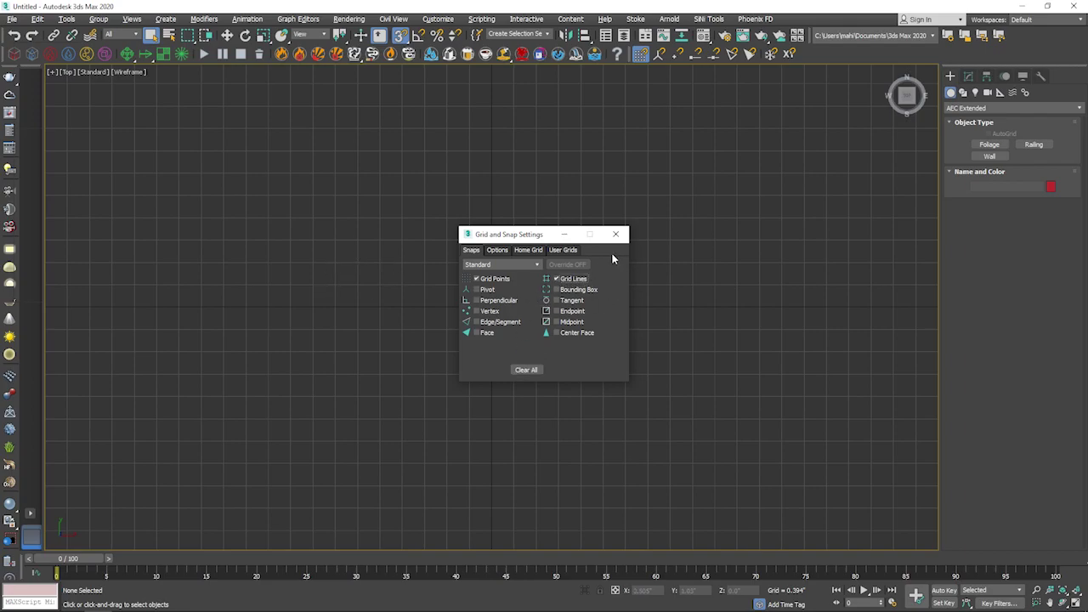
{"action": "left_click", "coordinate": [617, 236]}
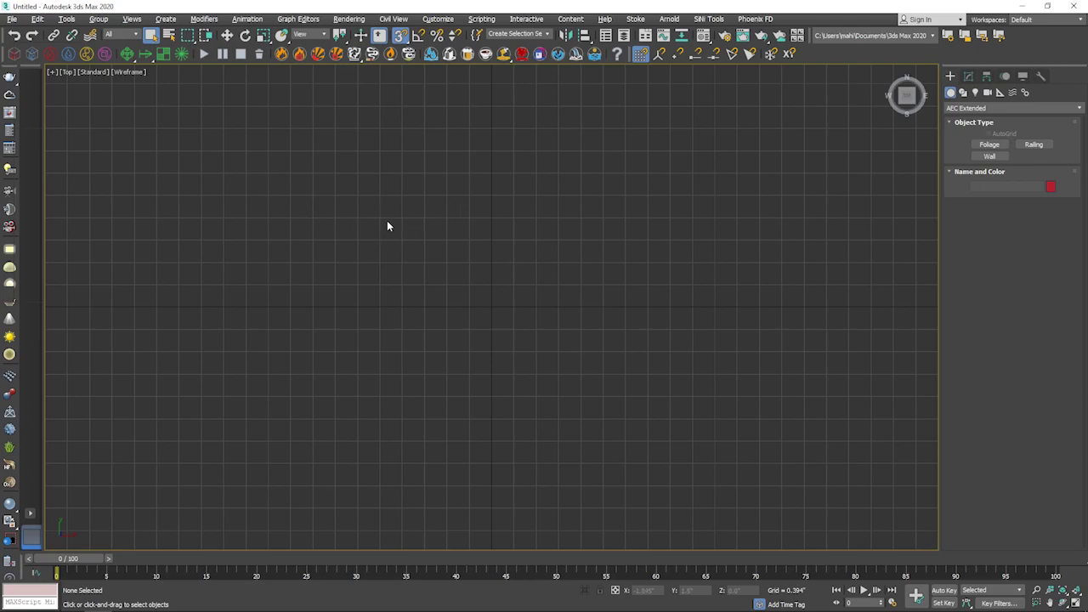
{"action": "left_click", "coordinate": [990, 157]}
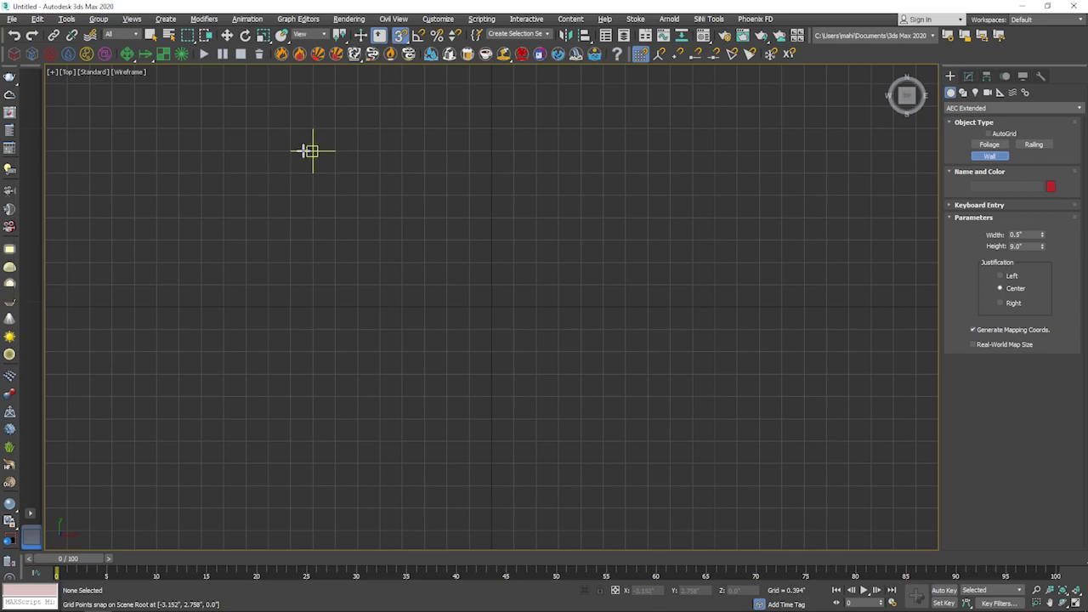
Draw the left wall and the bottom wall with its inward notch, snapped to grid
{"action": "left_click", "coordinate": [312, 152]}
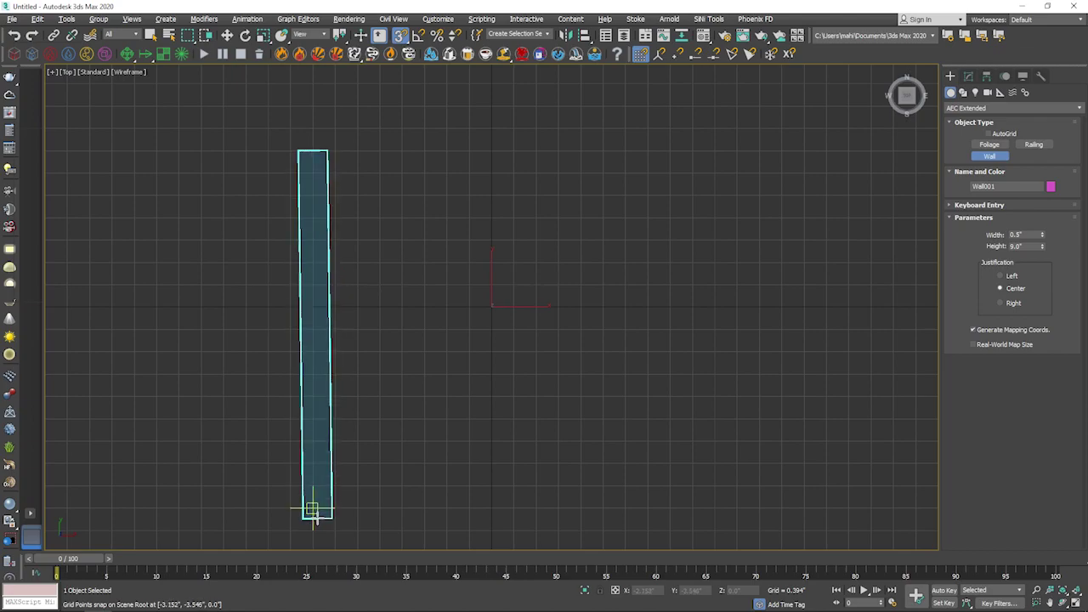
{"action": "left_click", "coordinate": [314, 507]}
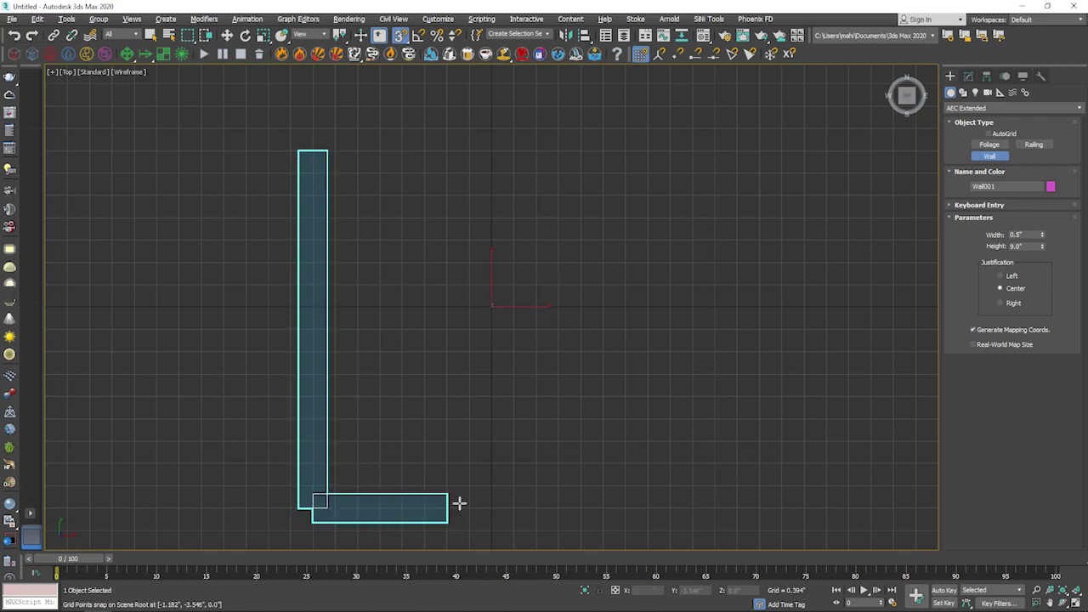
{"action": "left_click", "coordinate": [598, 508]}
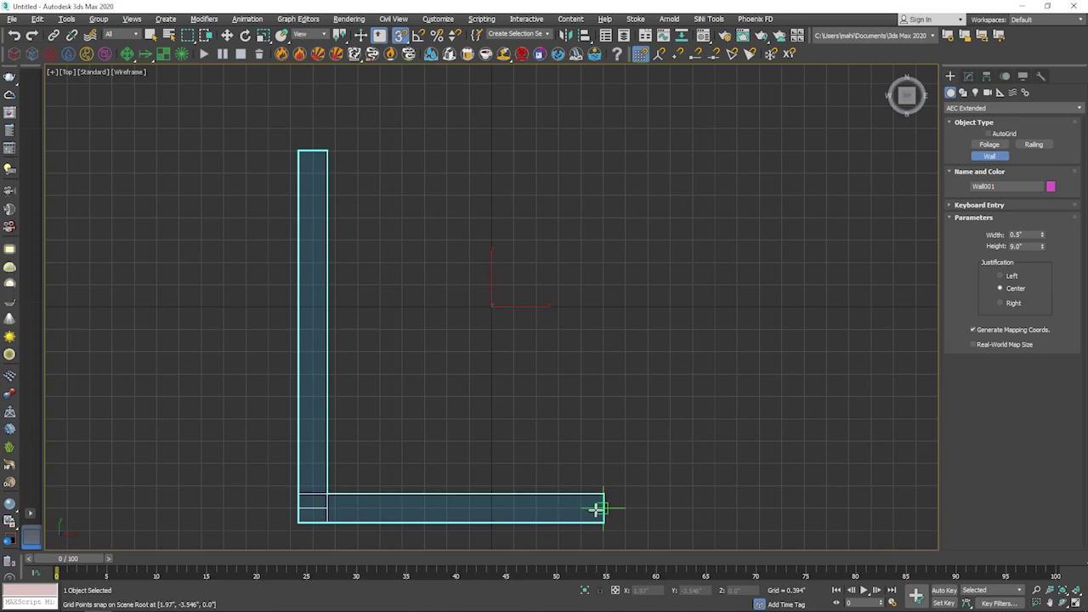
{"action": "scroll", "coordinate": [599, 497], "scroll_direction": "down", "scroll_amount": 3}
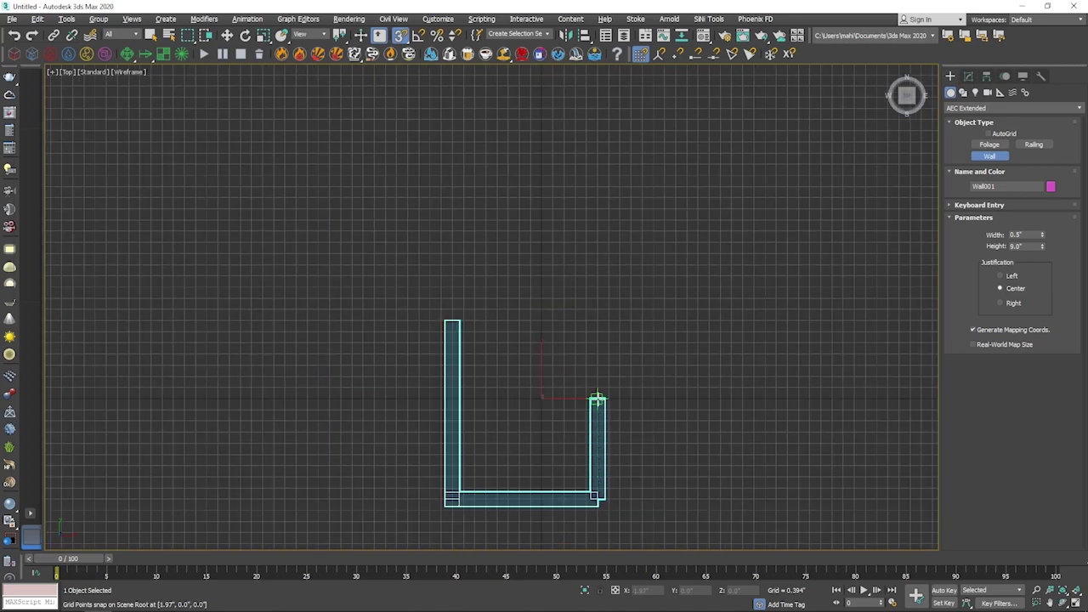
{"action": "left_click", "coordinate": [598, 398]}
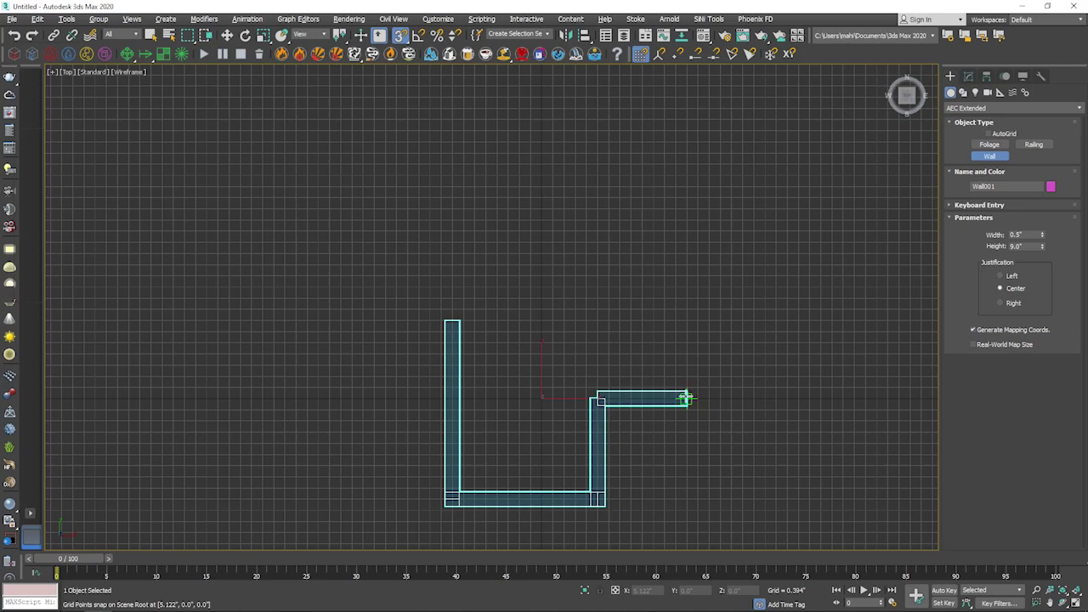
{"action": "left_click", "coordinate": [686, 398]}
{"action": "left_click", "coordinate": [686, 499]}
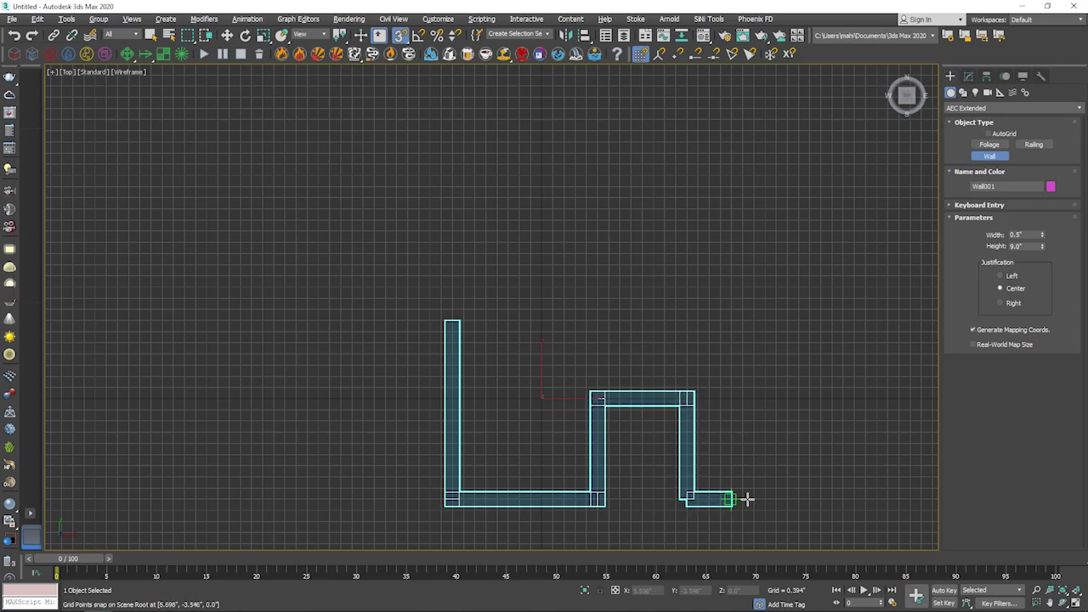
{"action": "left_click", "coordinate": [776, 499]}
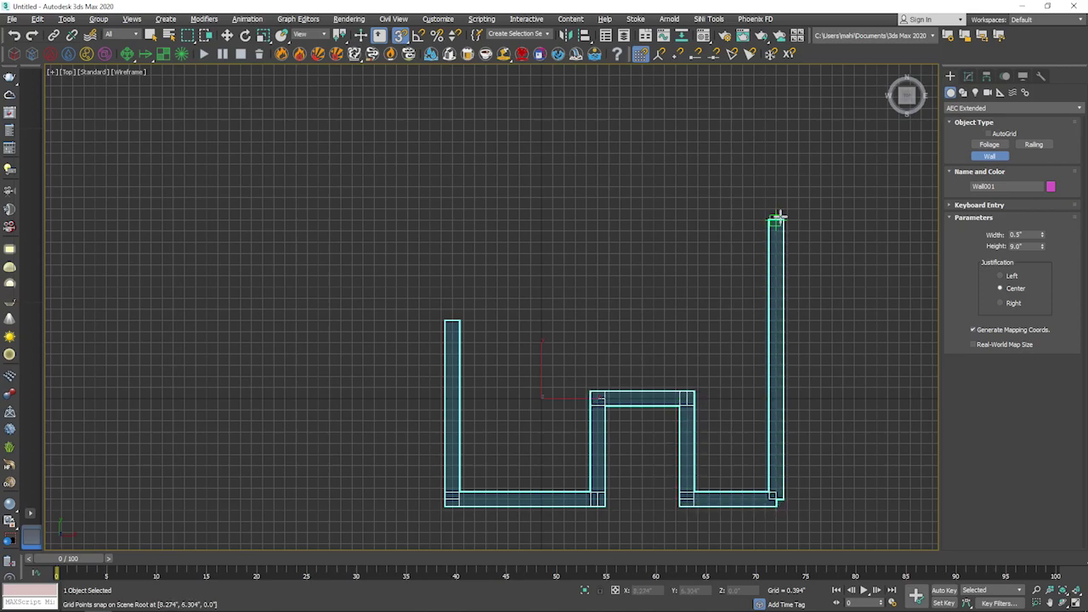
Add the right and top walls, correcting one corner, leaving a doorway gap on the left
{"action": "left_click", "coordinate": [776, 208]}
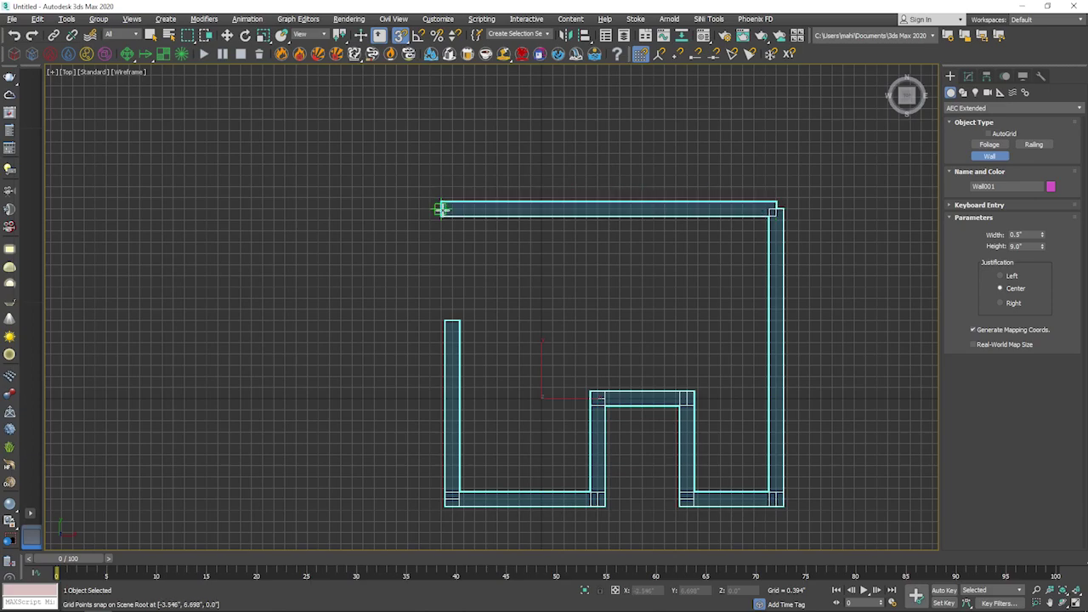
{"action": "left_click", "coordinate": [441, 208]}
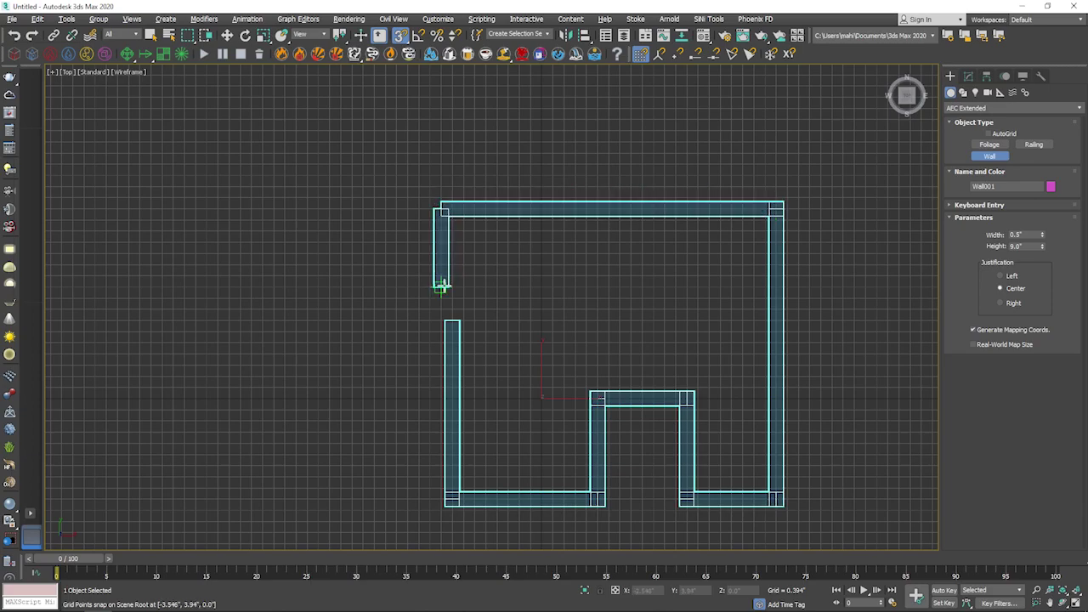
{"action": "key", "text": "BackSpace"}
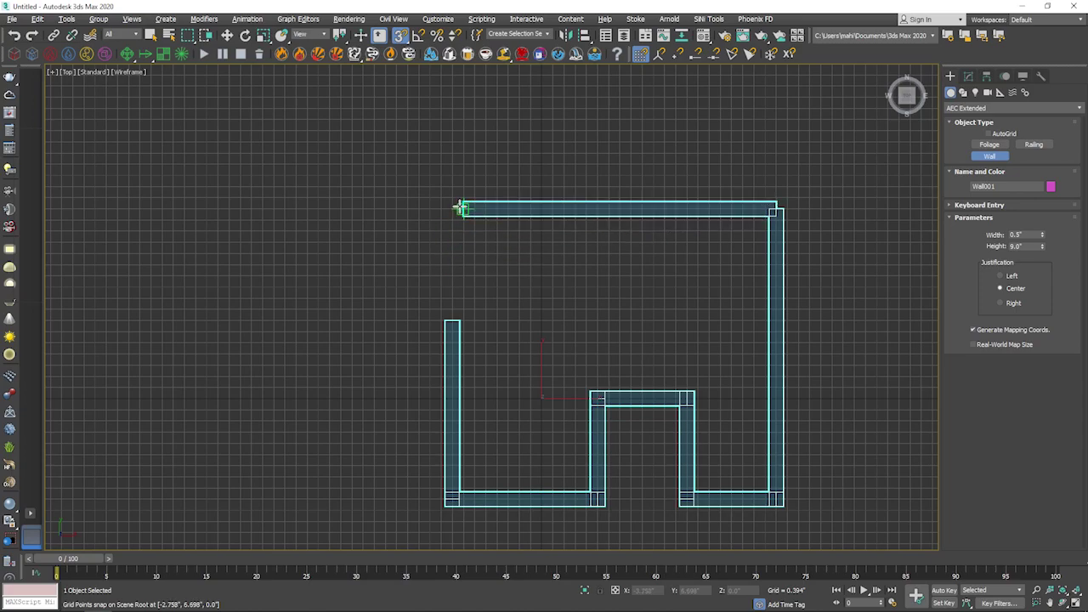
{"action": "left_click", "coordinate": [452, 208]}
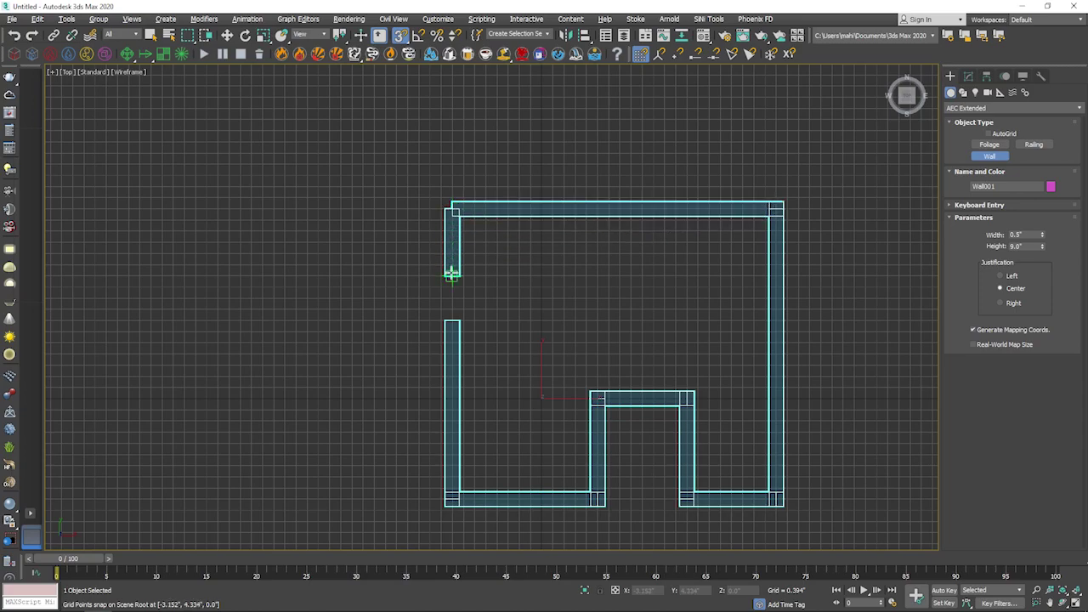
{"action": "left_click", "coordinate": [451, 261]}
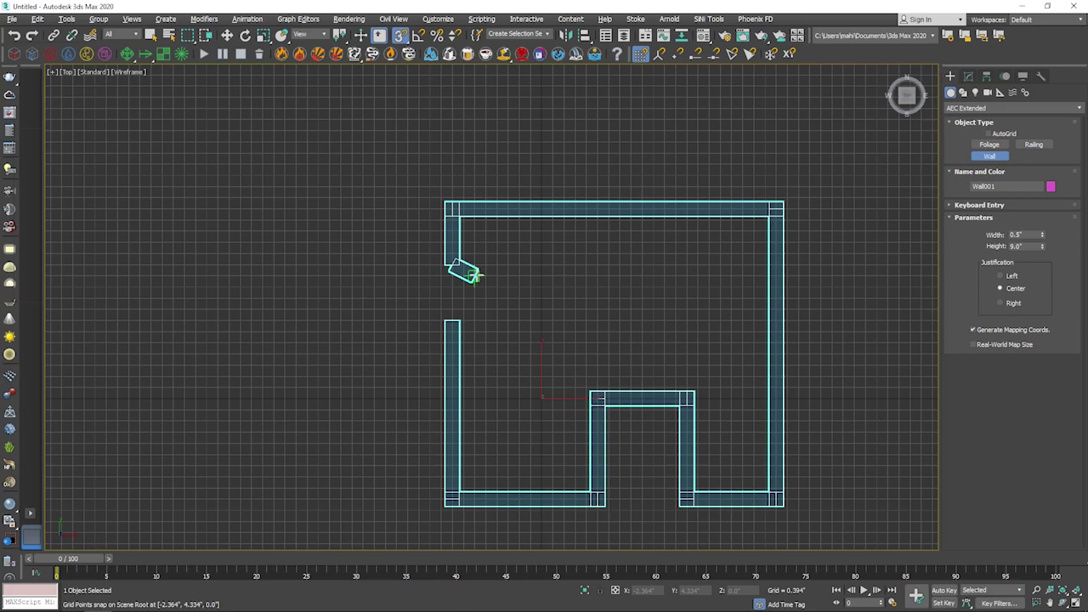
{"action": "right_click", "coordinate": [474, 274]}
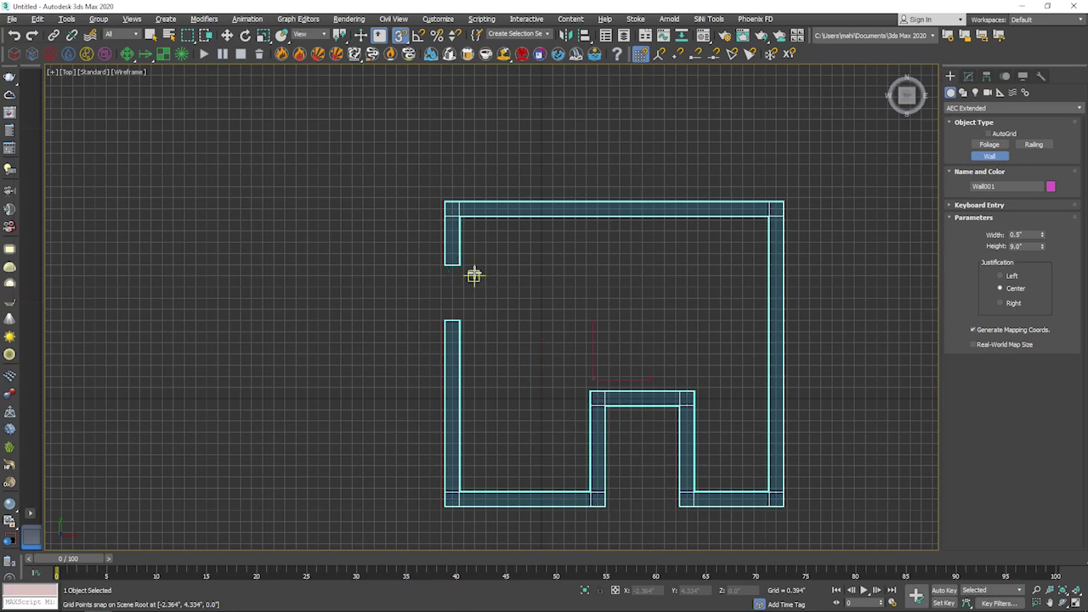
{"action": "right_click", "coordinate": [522, 263]}
Zoom extents in Perspective, orbit around the Wall001 room, and open the Create category list
{"action": "key", "text": "p"}
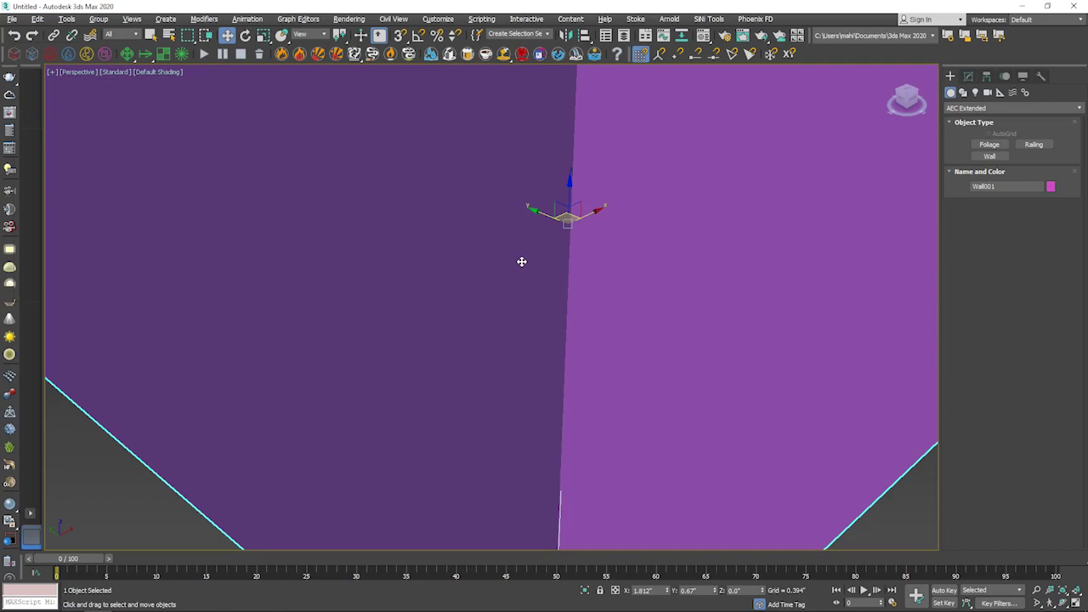
{"action": "key", "text": "z"}
{"action": "left_click", "coordinate": [843, 430]}
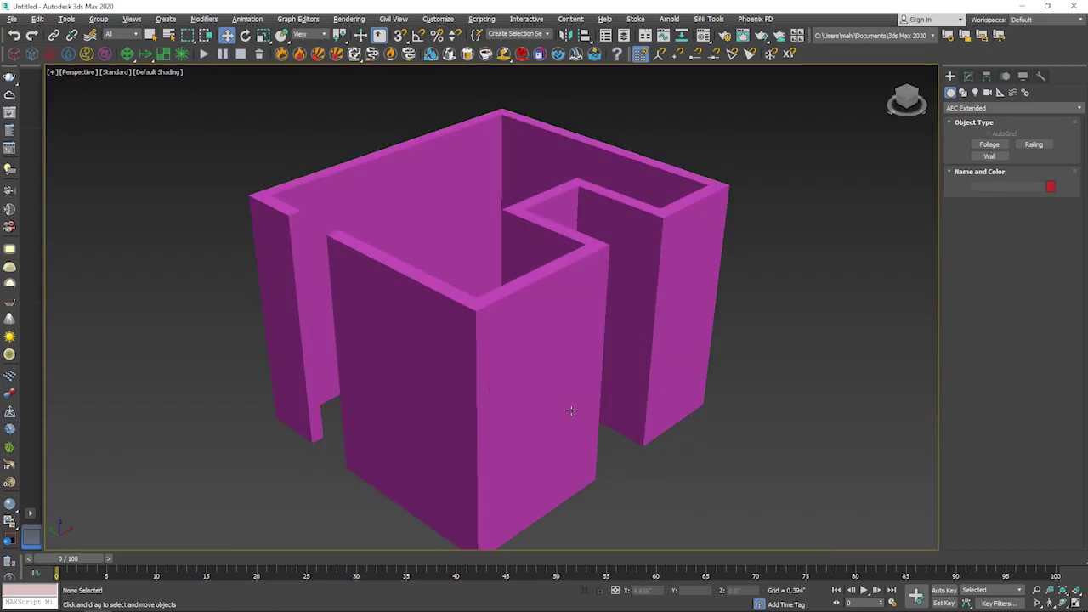
{"action": "mouse_move", "coordinate": [842, 429]}
{"action": "middle_mouse_down", "text": "alt"}
{"action": "mouse_move", "coordinate": [660, 443]}
{"action": "mouse_move", "coordinate": [426, 371]}
{"action": "mouse_move", "coordinate": [578, 340]}
{"action": "mouse_move", "coordinate": [642, 345]}
{"action": "mouse_move", "coordinate": [539, 347]}
{"action": "mouse_move", "coordinate": [477, 386]}
{"action": "mouse_move", "coordinate": [692, 323]}
{"action": "middle_mouse_up", "text": "alt"}
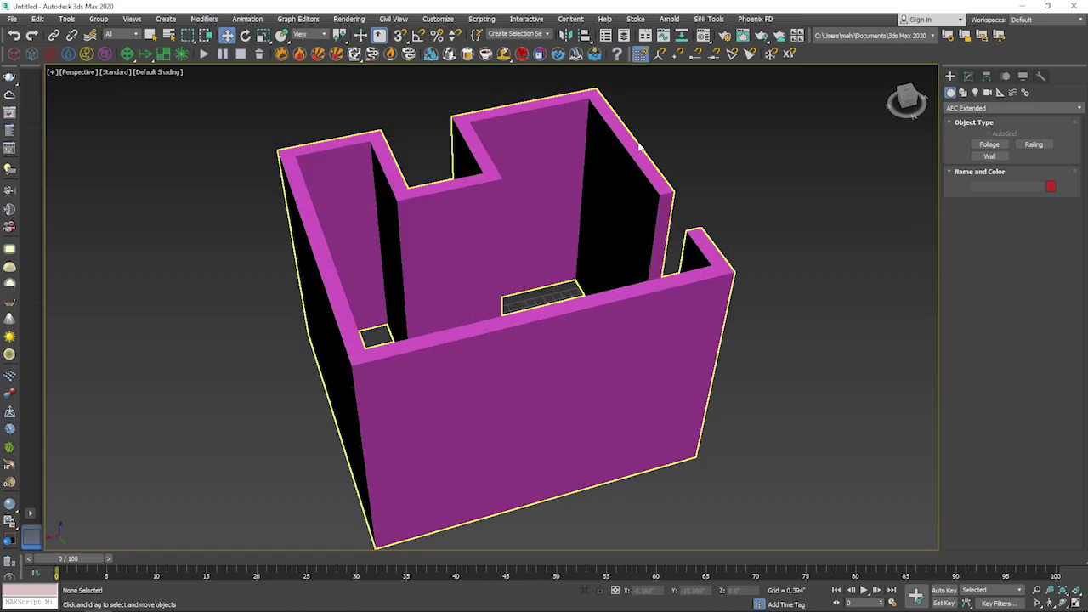
{"action": "left_click", "coordinate": [961, 108]}
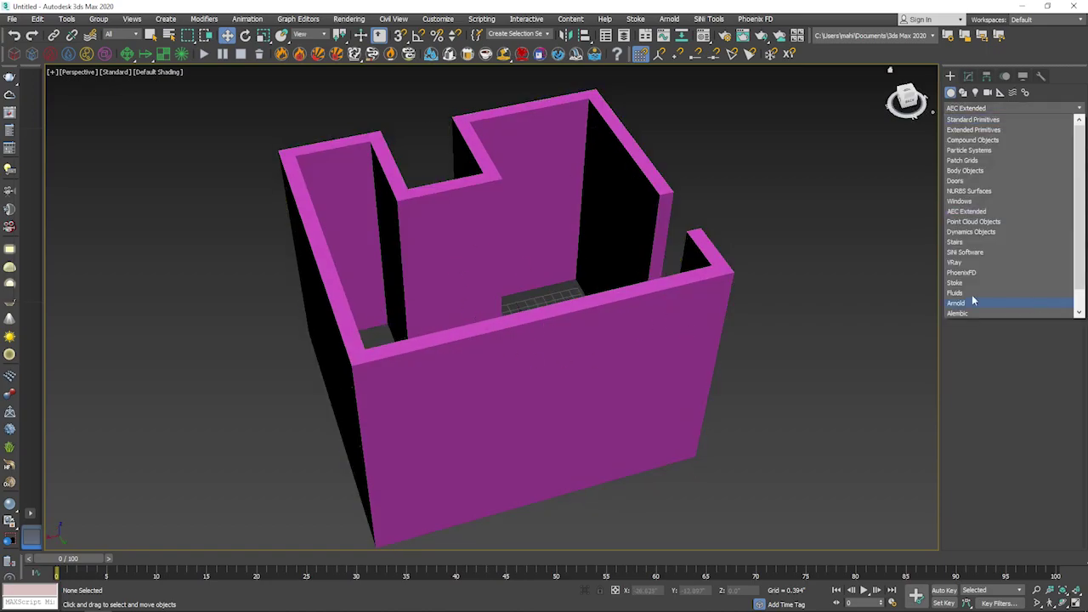
Start an Awning window and drag its 5.122" width along the front wall in Top view
{"action": "left_click", "coordinate": [972, 202]}
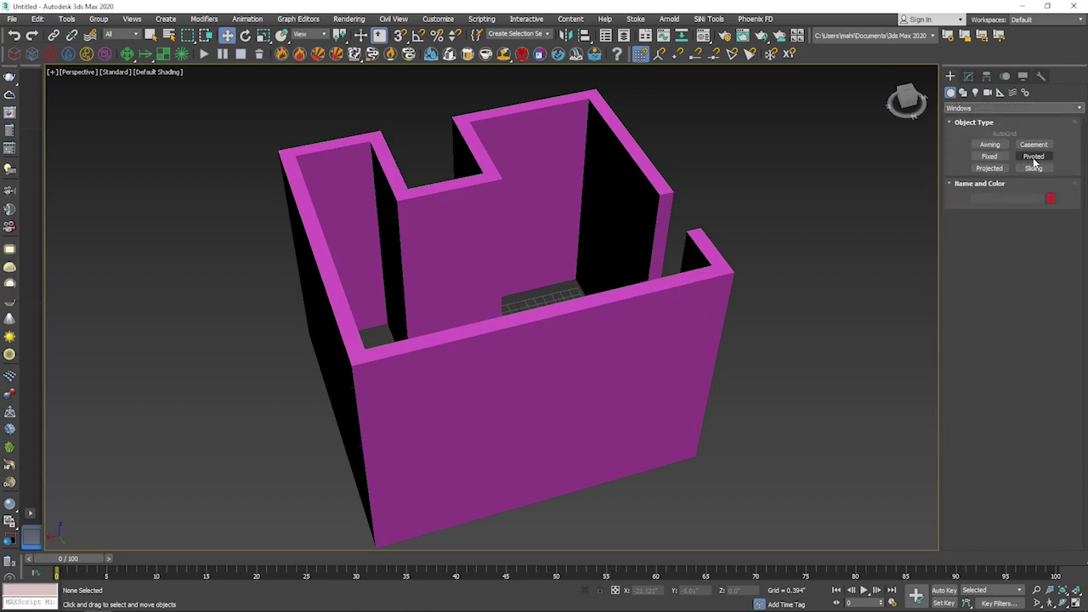
{"action": "left_click", "coordinate": [991, 146]}
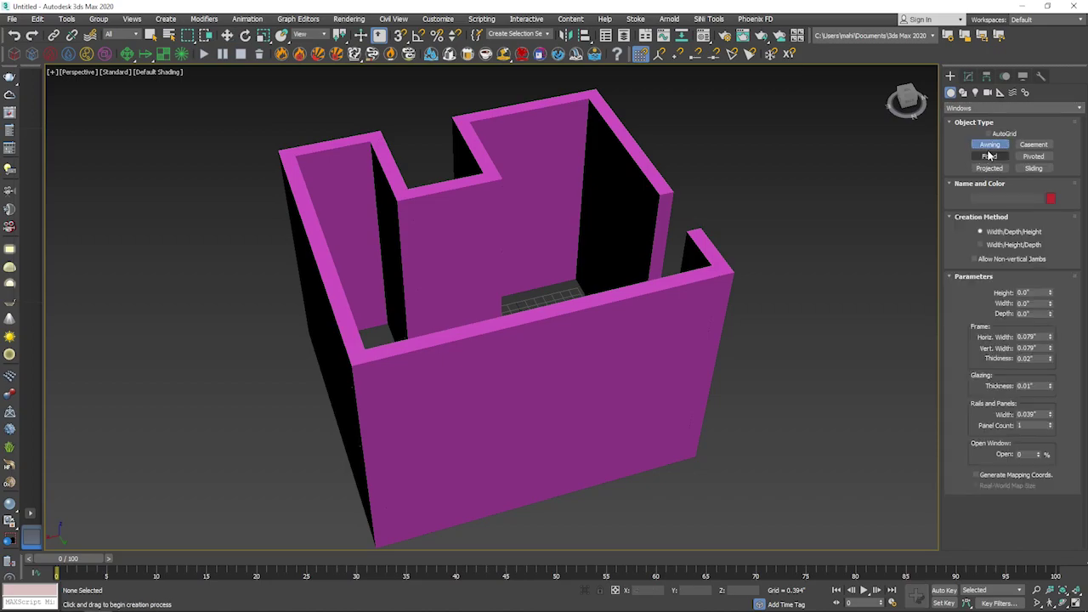
{"action": "key", "text": "t"}
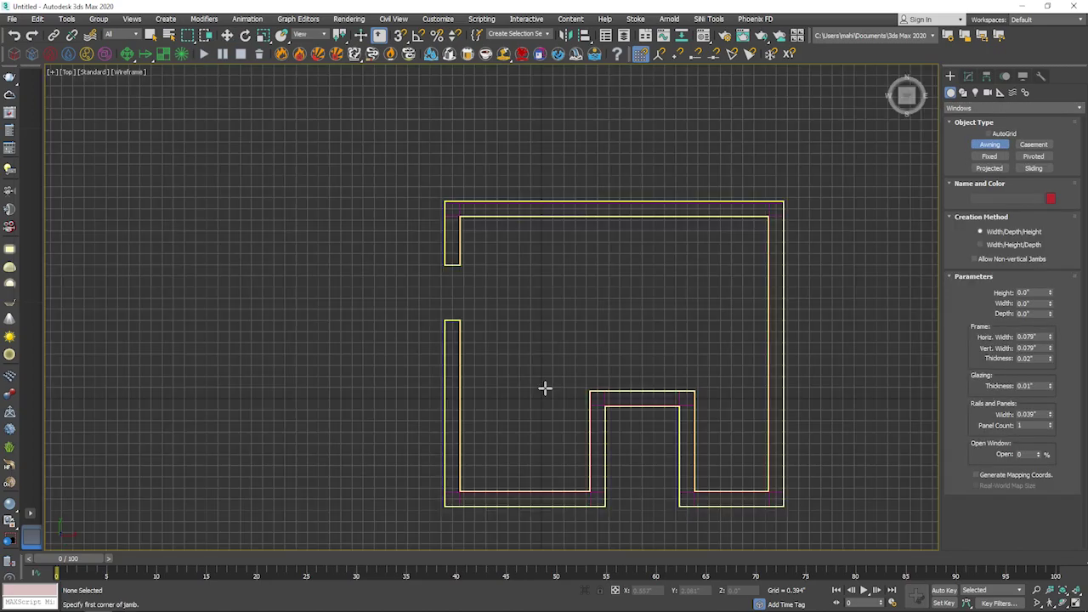
{"action": "scroll", "coordinate": [652, 223], "scroll_direction": "up", "scroll_amount": 2}
{"action": "scroll", "coordinate": [568, 246], "scroll_direction": "up", "scroll_amount": 2}
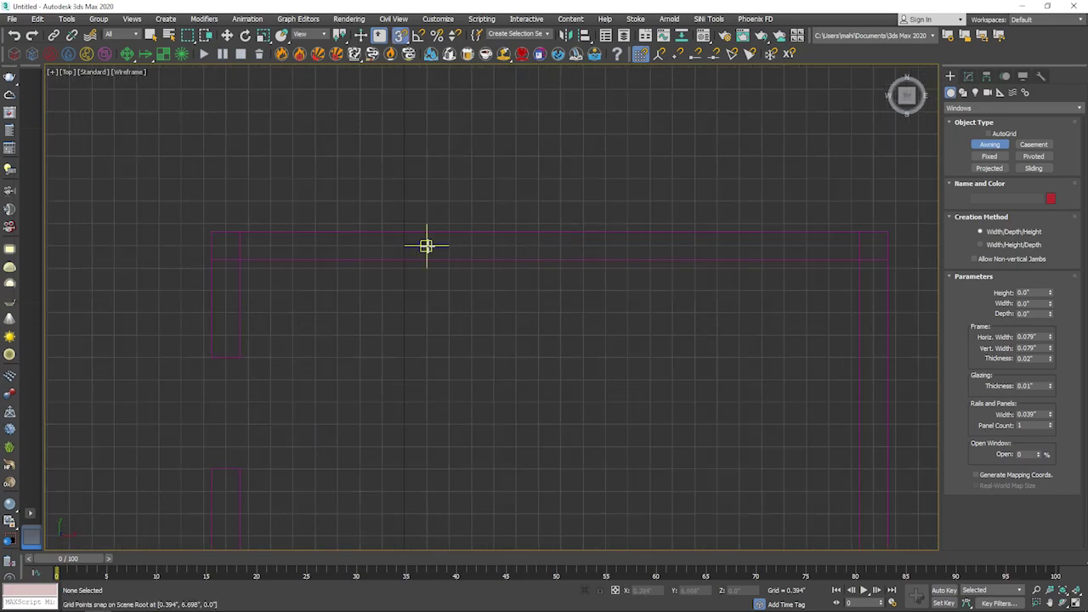
{"action": "mouse_move", "coordinate": [404, 246]}
{"action": "left_mouse_down"}
{"action": "mouse_move", "coordinate": [719, 245]}
{"action": "mouse_move", "coordinate": [690, 246]}
{"action": "mouse_move", "coordinate": [693, 238]}
{"action": "left_mouse_up"}
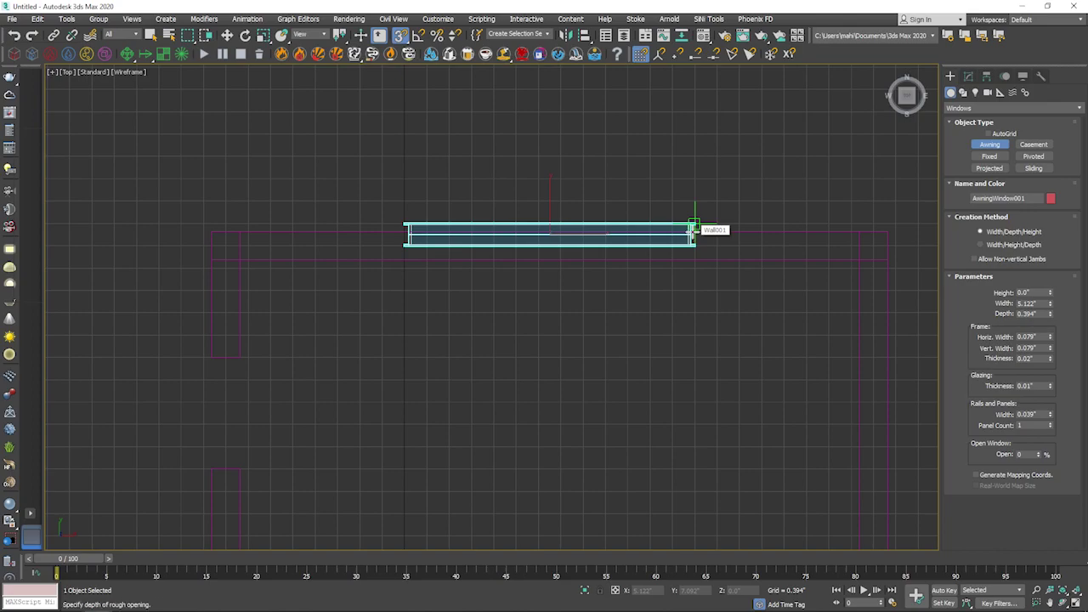
In Front view, set the window's 0.394" depth and its height to finish it
{"action": "key", "text": "f"}
{"action": "left_click", "coordinate": [693, 231]}
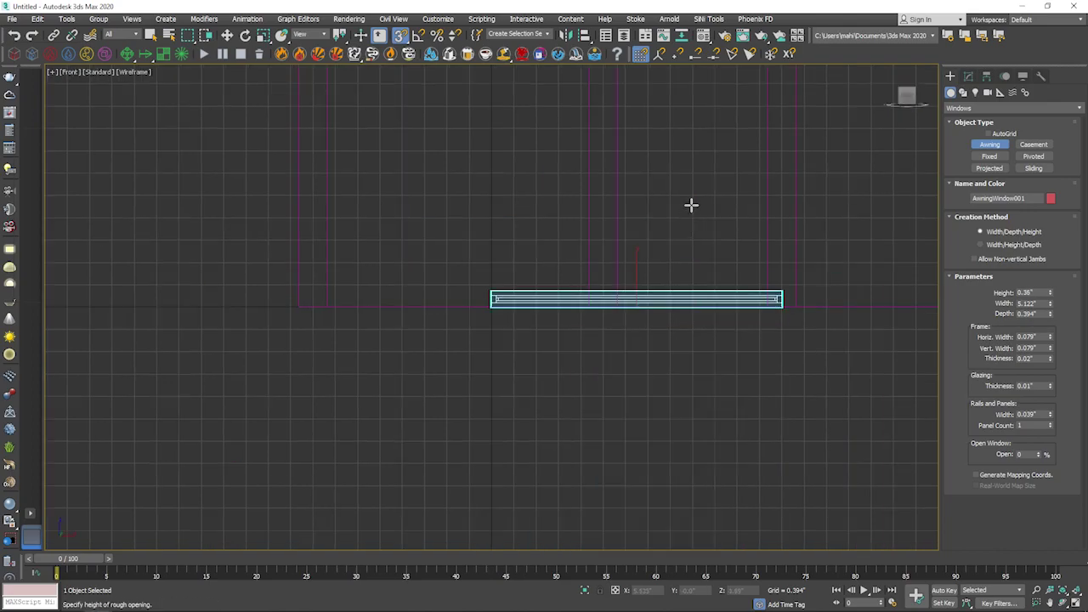
{"action": "left_click", "coordinate": [700, 73]}
Move the awning window higher on the front wall in Perspective view
{"action": "key", "text": "p"}
{"action": "key", "text": "w"}
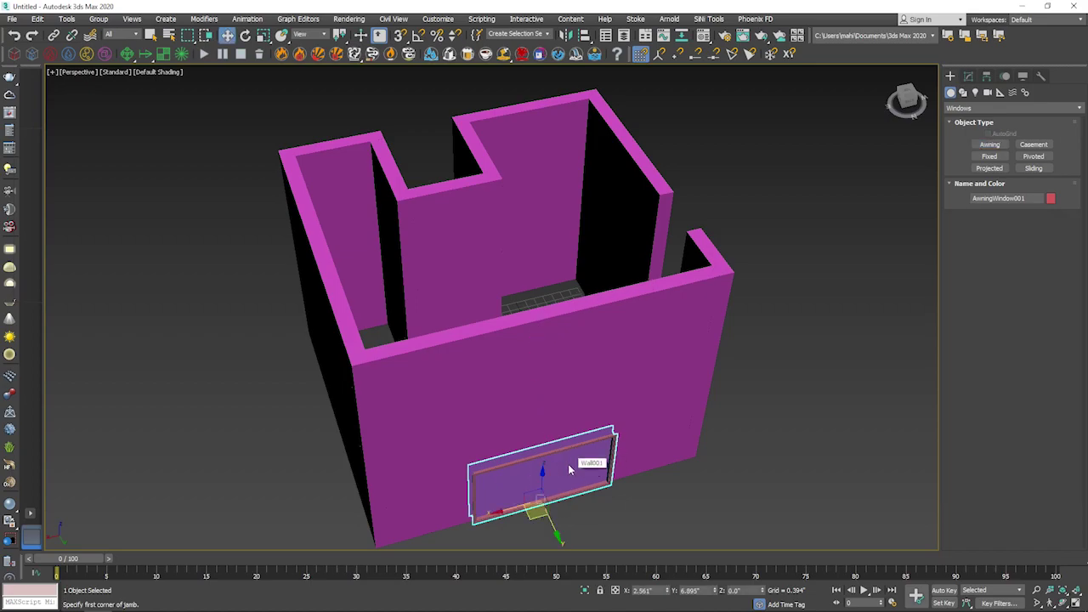
{"action": "left_click_drag", "start_coordinate": [547, 469], "coordinate": [548, 403]}
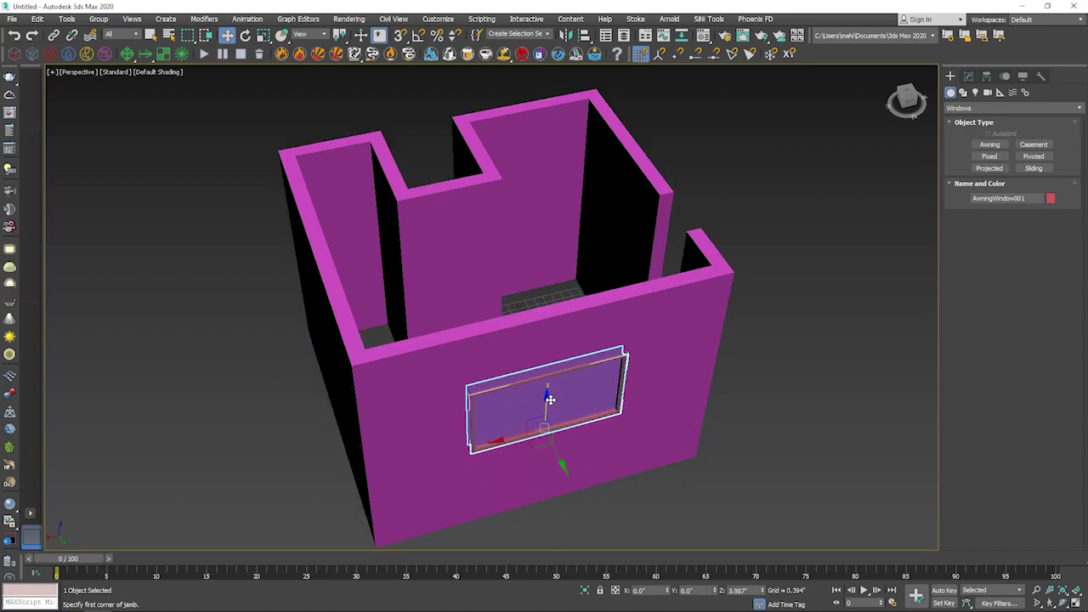
{"action": "left_click", "coordinate": [833, 401]}
{"action": "middle_click_drag", "start_coordinate": [833, 402], "coordinate": [613, 378], "text": "alt"}
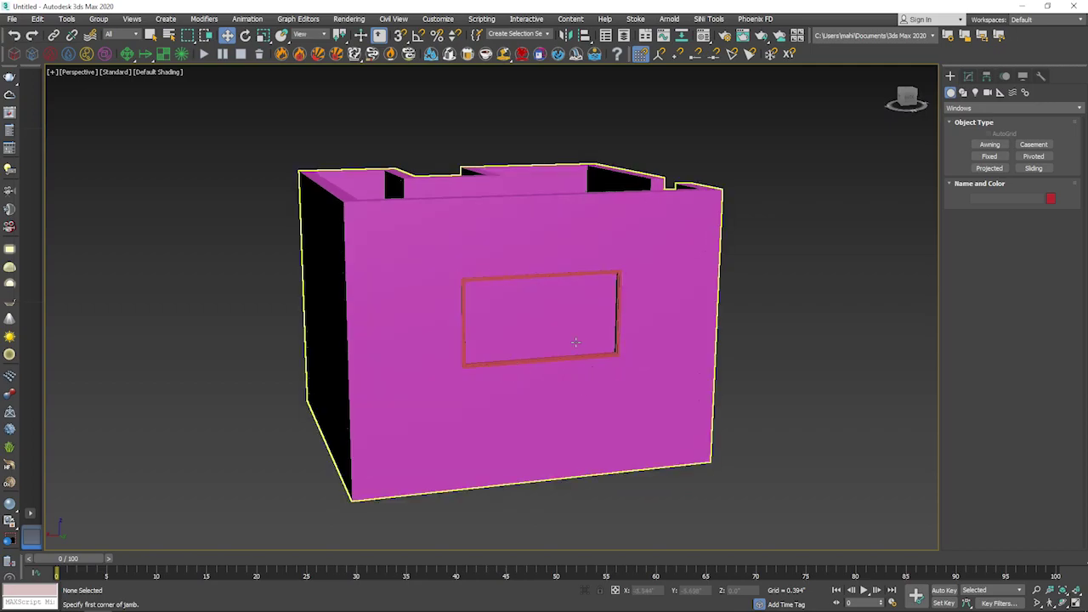
Select the awning window to check its parameters, then select the wall
{"action": "left_click", "coordinate": [502, 363]}
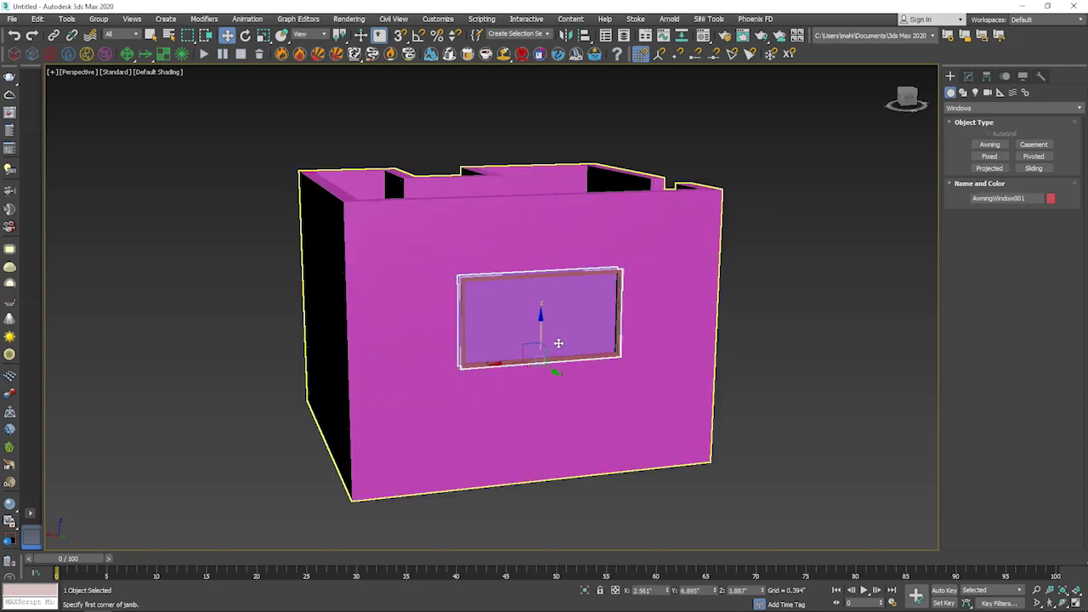
{"action": "left_click", "coordinate": [968, 76]}
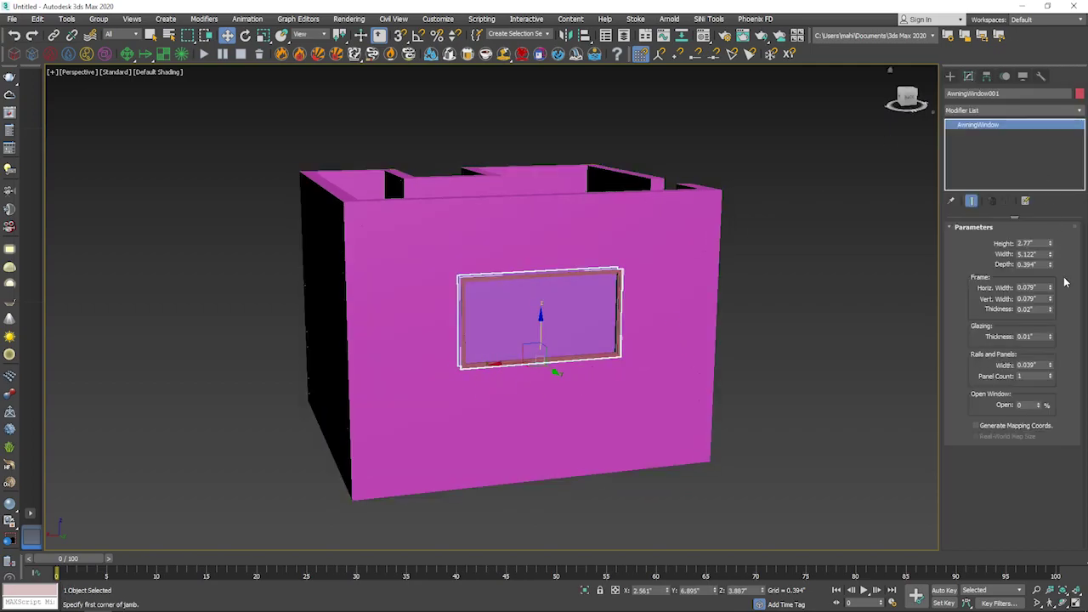
{"action": "left_click", "coordinate": [755, 367]}
{"action": "left_click", "coordinate": [611, 339]}
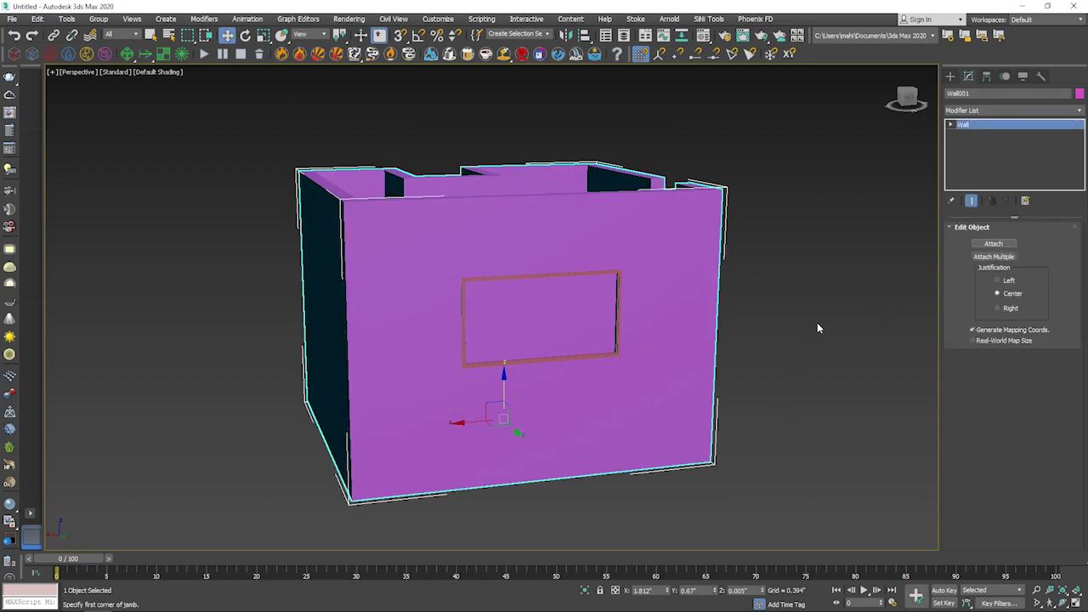
{"action": "left_click", "coordinate": [859, 321]}
{"action": "middle_click_drag", "start_coordinate": [595, 366], "coordinate": [620, 382], "text": "alt"}
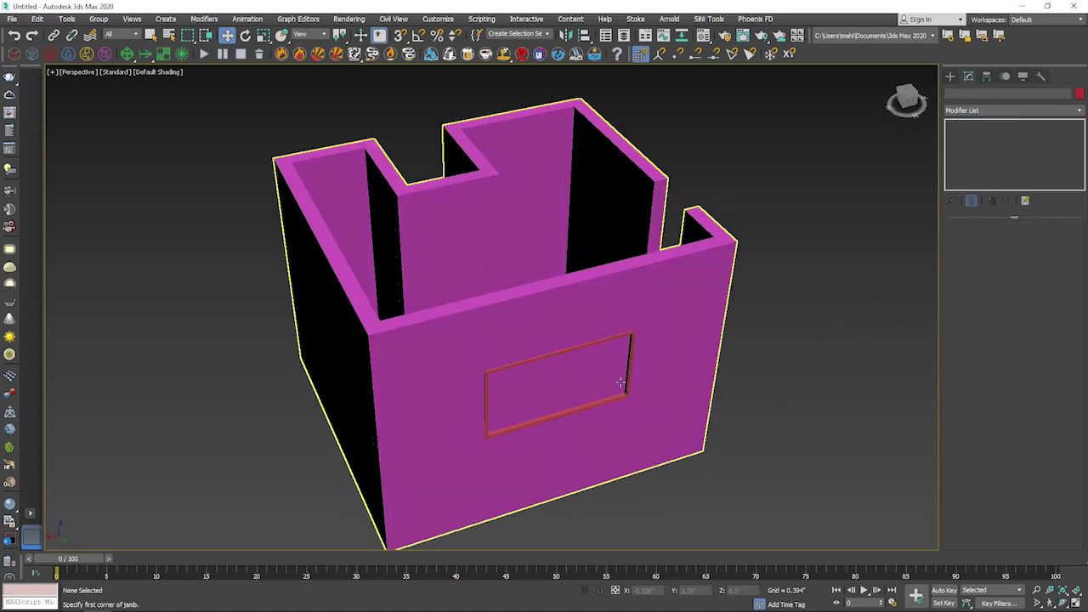
Link AwningWindow001 to Wall001 as its parent with Select and Link
{"action": "left_click", "coordinate": [629, 380]}
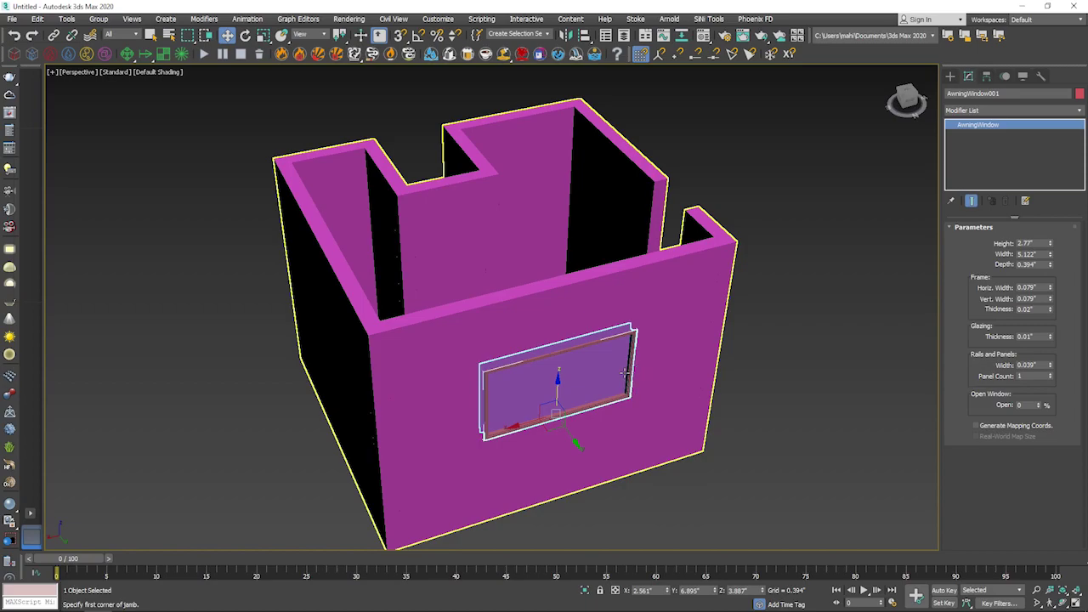
{"action": "left_click", "coordinate": [53, 36]}
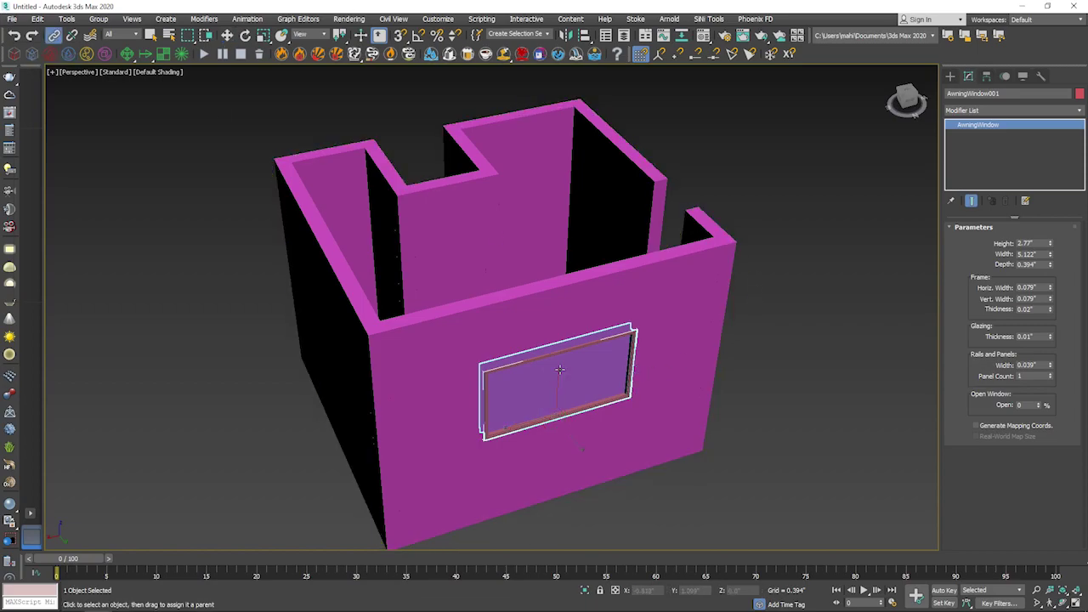
{"action": "left_click_drag", "start_coordinate": [543, 361], "coordinate": [458, 335]}
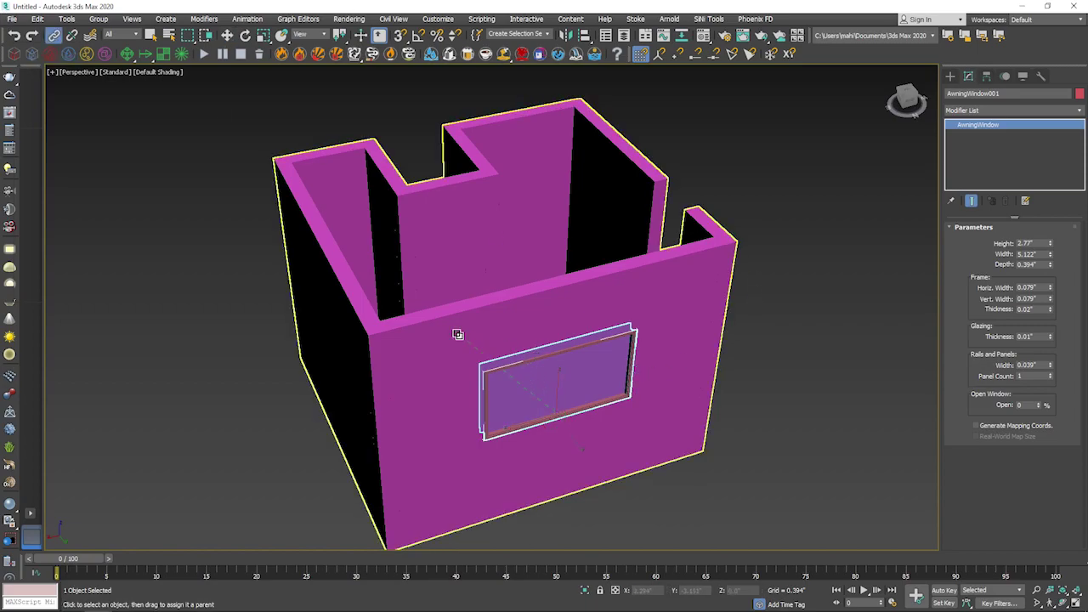
{"action": "left_click", "coordinate": [842, 349]}
{"action": "mouse_move", "coordinate": [829, 349]}
{"action": "middle_mouse_down", "text": "alt"}
{"action": "mouse_move", "coordinate": [787, 344]}
{"action": "mouse_move", "coordinate": [806, 317]}
{"action": "mouse_move", "coordinate": [865, 378]}
{"action": "mouse_move", "coordinate": [930, 348]}
{"action": "mouse_move", "coordinate": [882, 428]}
{"action": "middle_mouse_up", "text": "alt"}
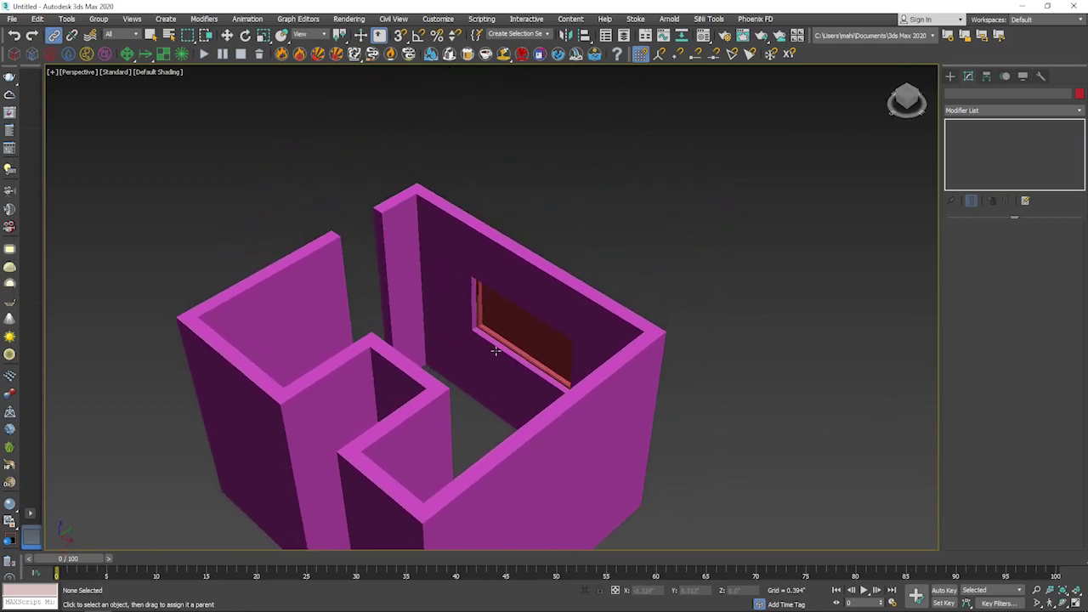
Select the awning window and set its Open amount to 66%
{"action": "scroll", "coordinate": [541, 330], "scroll_direction": "up", "scroll_amount": 4}
{"action": "key", "text": "w"}
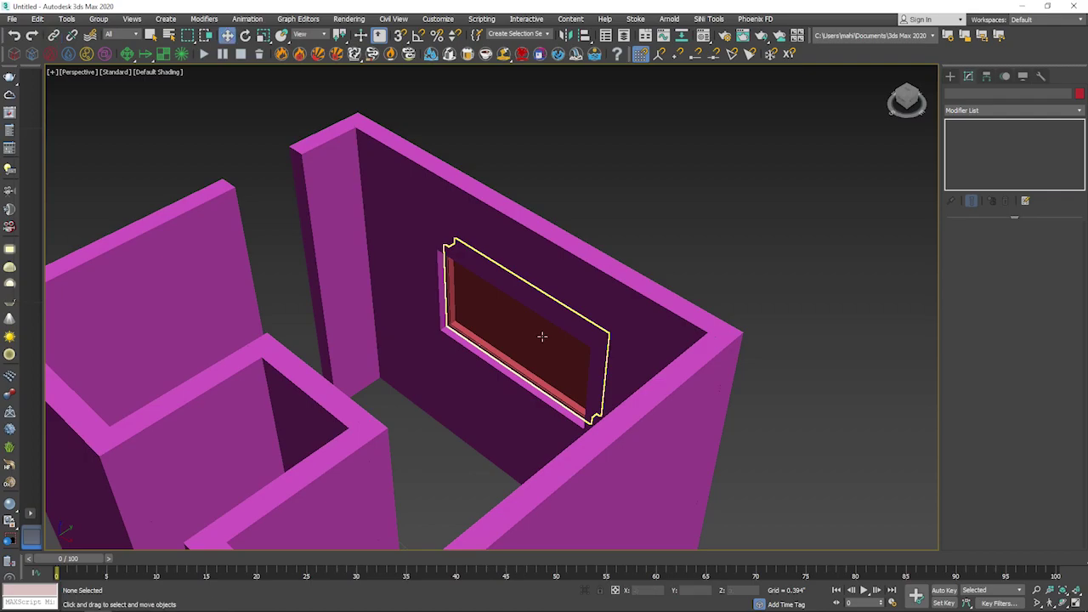
{"action": "left_click", "coordinate": [544, 338]}
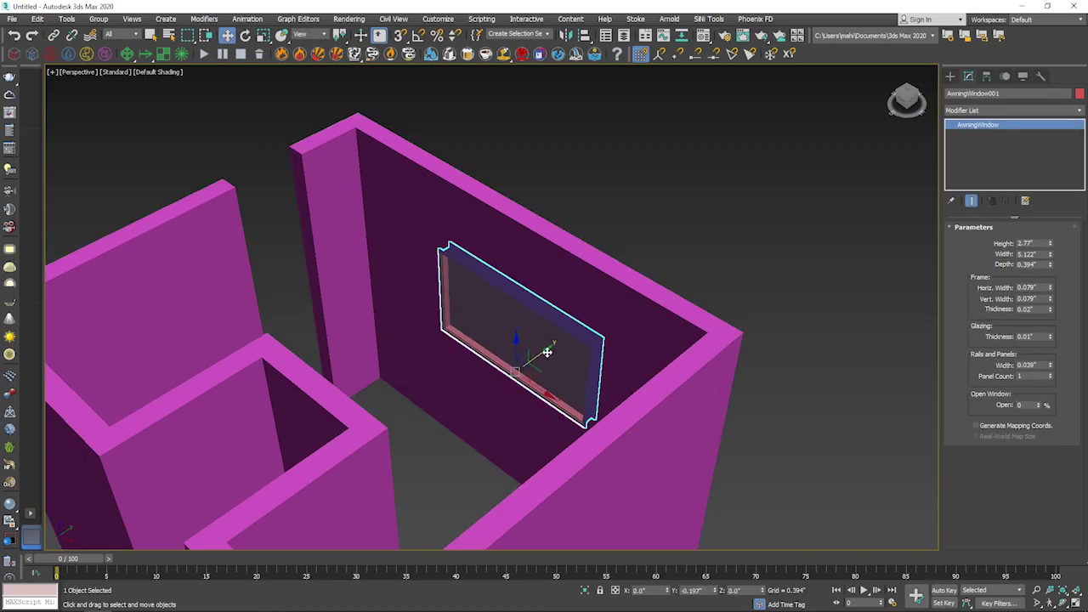
{"action": "left_click", "coordinate": [744, 272]}
{"action": "middle_click_drag", "start_coordinate": [744, 272], "coordinate": [688, 319], "text": "alt"}
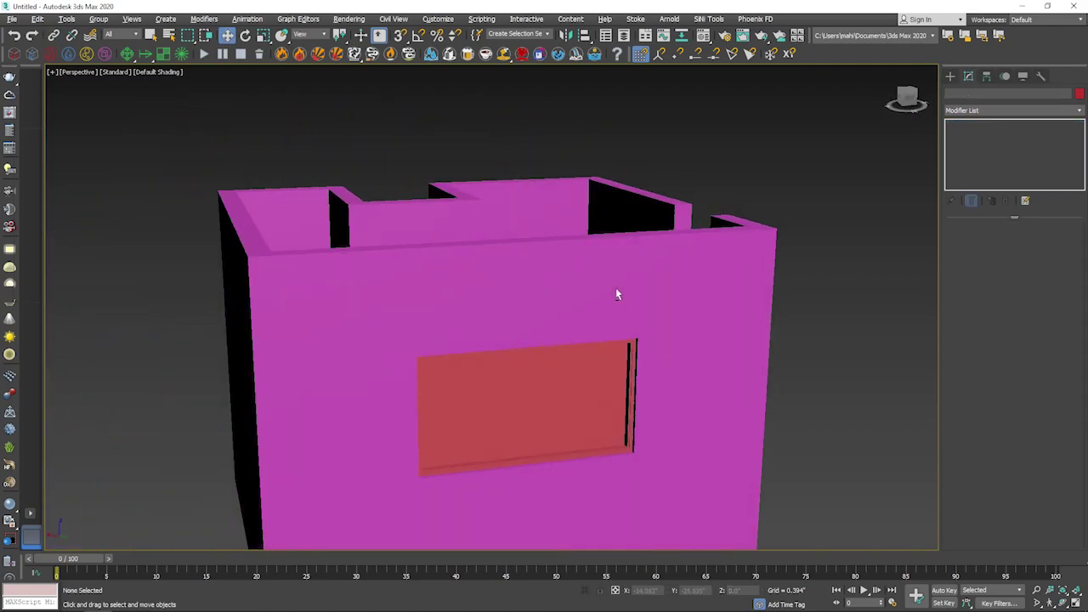
{"action": "left_click", "coordinate": [559, 425]}
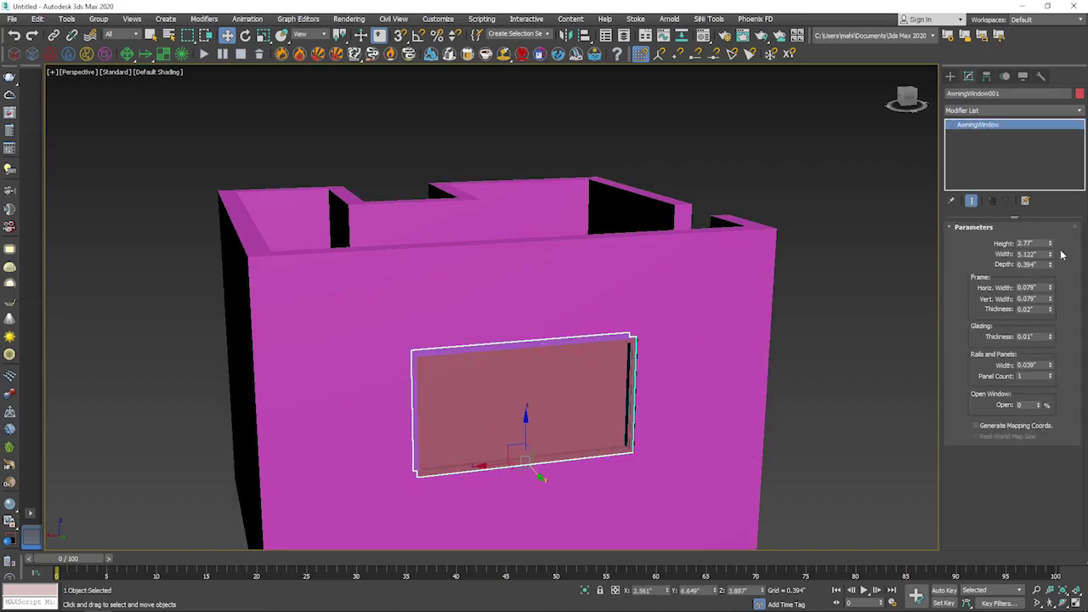
{"action": "left_click_drag", "start_coordinate": [1043, 406], "coordinate": [1043, 366]}
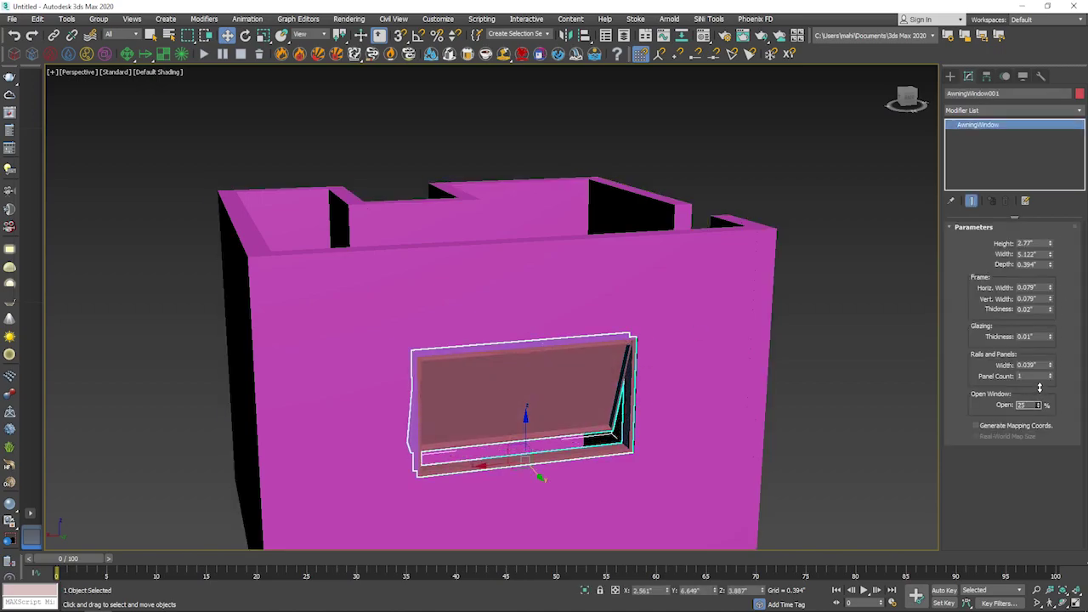
Change the window's Width to 4.456" and its Panel Count to 3
{"action": "middle_click_drag", "start_coordinate": [821, 387], "coordinate": [720, 319], "text": "alt"}
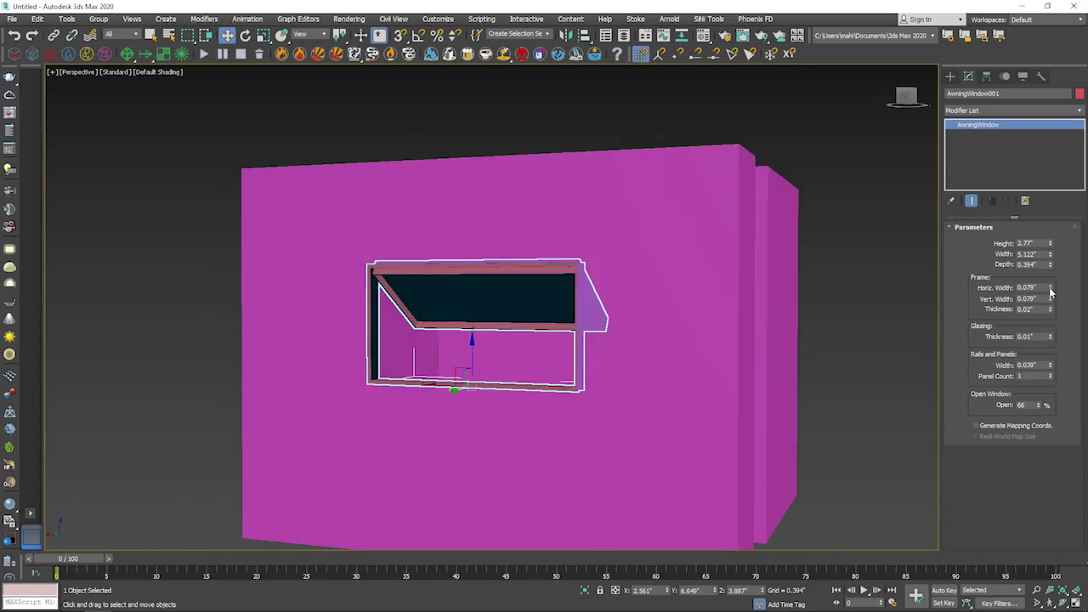
{"action": "left_click_drag", "start_coordinate": [1051, 257], "coordinate": [1056, 265]}
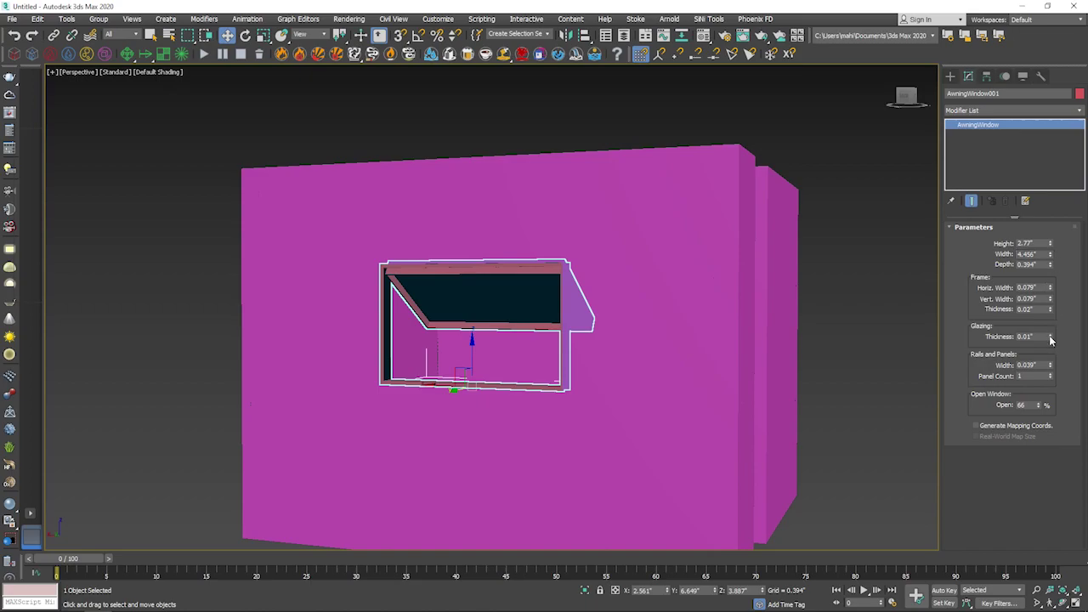
{"action": "left_click_drag", "start_coordinate": [1052, 378], "coordinate": [1052, 376]}
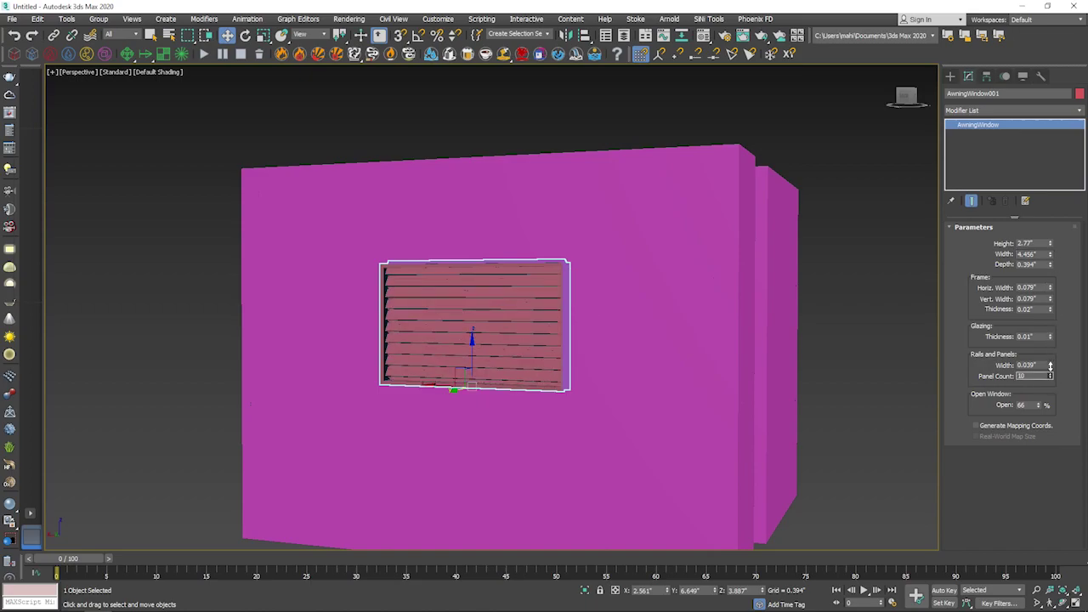
{"action": "left_click", "coordinate": [795, 363]}
{"action": "left_click", "coordinate": [853, 347]}
{"action": "mouse_move", "coordinate": [852, 347]}
{"action": "middle_mouse_down", "text": "alt"}
{"action": "mouse_move", "coordinate": [721, 368]}
{"action": "mouse_move", "coordinate": [706, 338]}
{"action": "mouse_move", "coordinate": [720, 306]}
{"action": "mouse_move", "coordinate": [785, 311]}
{"action": "mouse_move", "coordinate": [792, 327]}
{"action": "mouse_move", "coordinate": [748, 304]}
{"action": "mouse_move", "coordinate": [745, 337]}
{"action": "mouse_move", "coordinate": [724, 349]}
{"action": "middle_mouse_up", "text": "alt"}
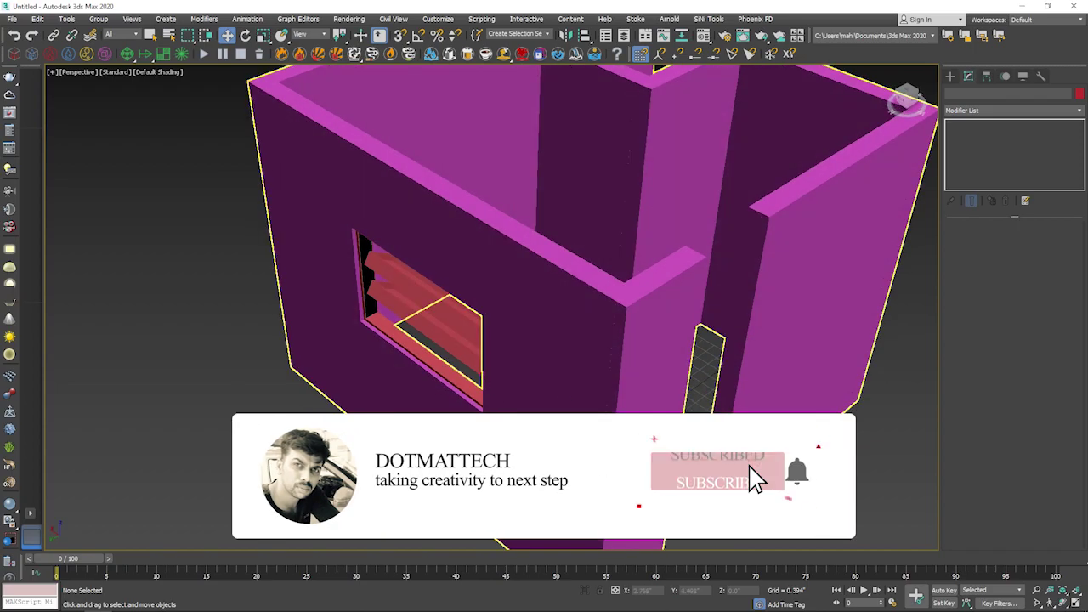
{"action": "mouse_move", "coordinate": [568, 396]}
{"action": "middle_mouse_down", "text": "alt"}
{"action": "mouse_move", "coordinate": [570, 382]}
{"action": "mouse_move", "coordinate": [599, 410]}
{"action": "middle_mouse_up", "text": "alt"}
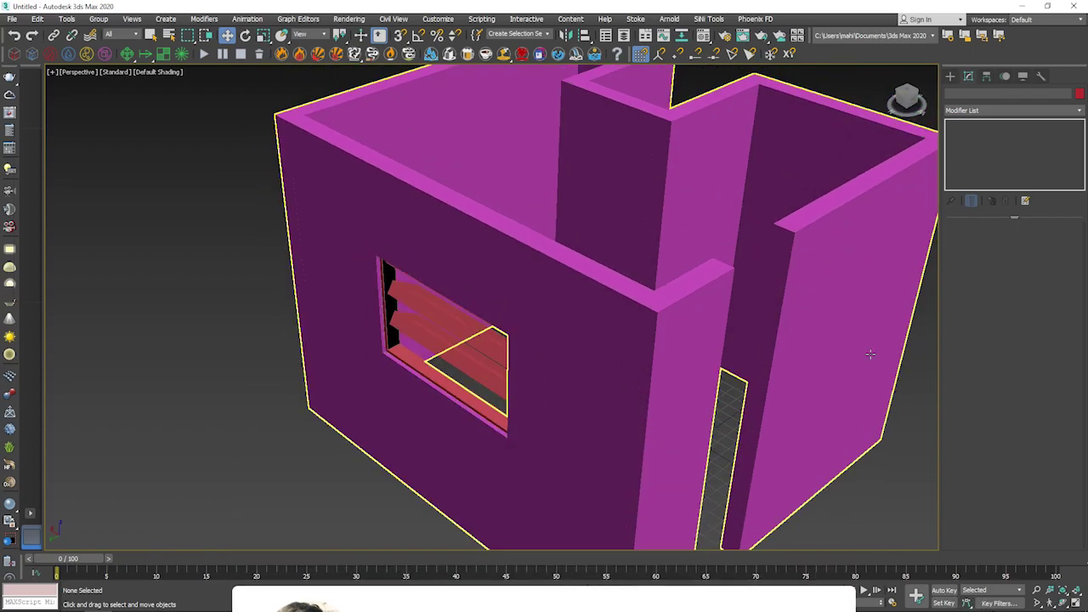